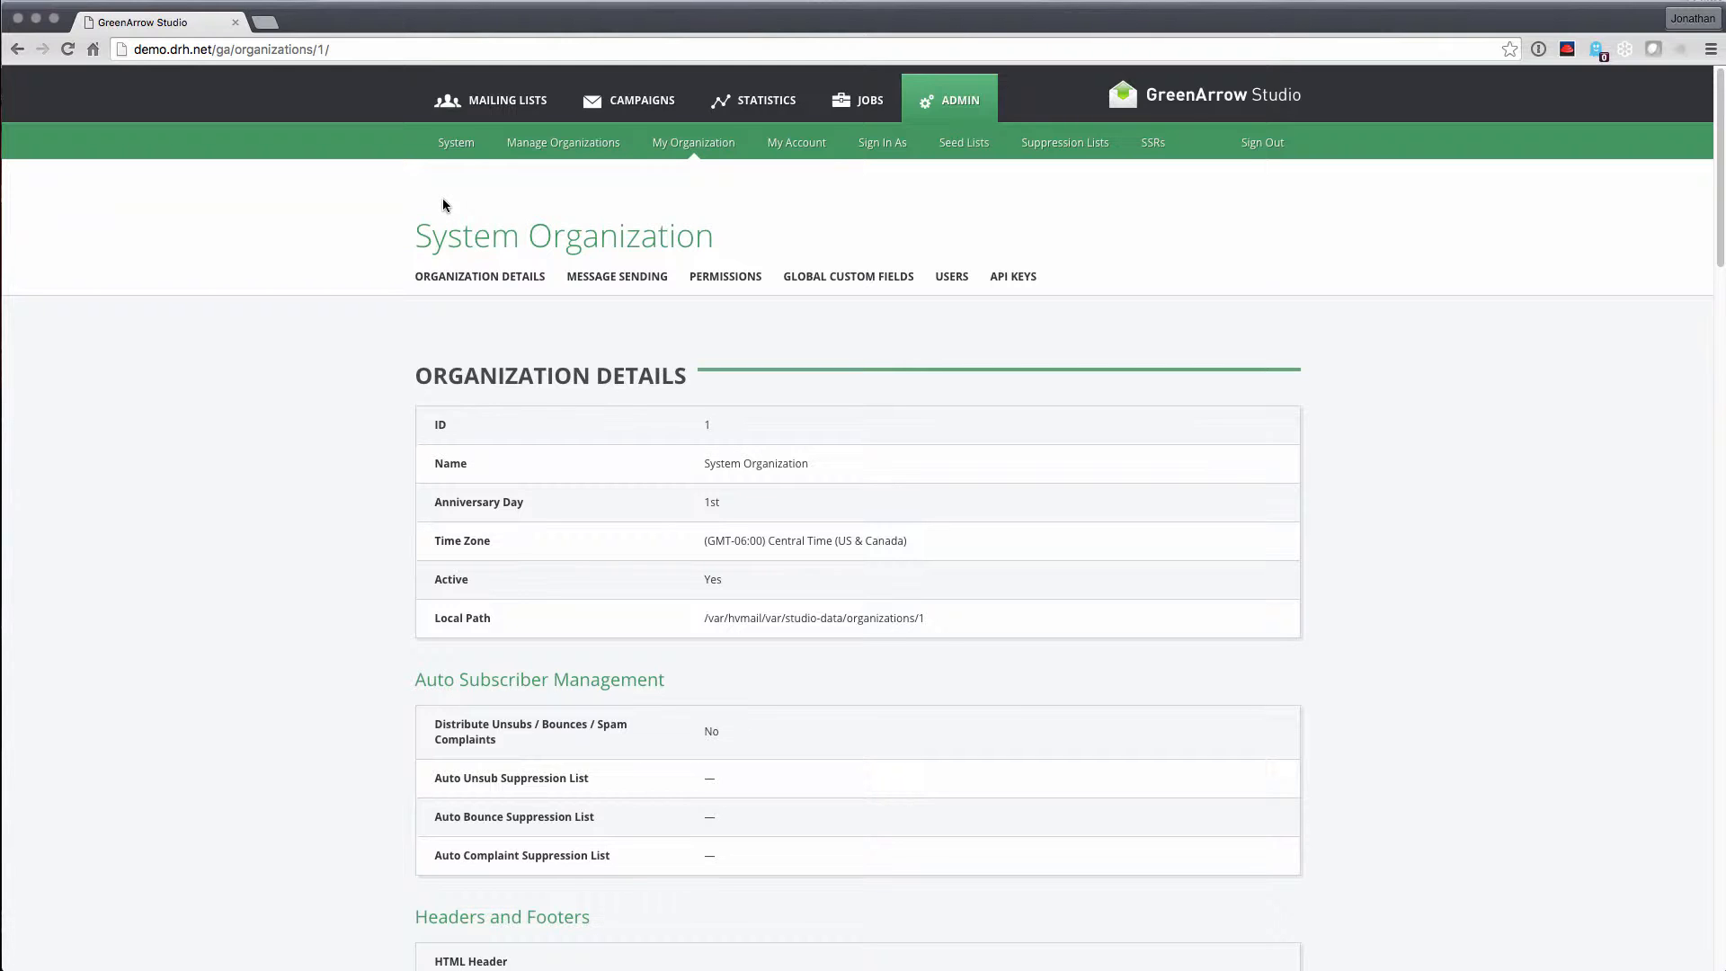
# Open the system configuration and review its suppression, data retention, throttling, header and footer, and campaign preview settings
pyautogui.click(455, 142)
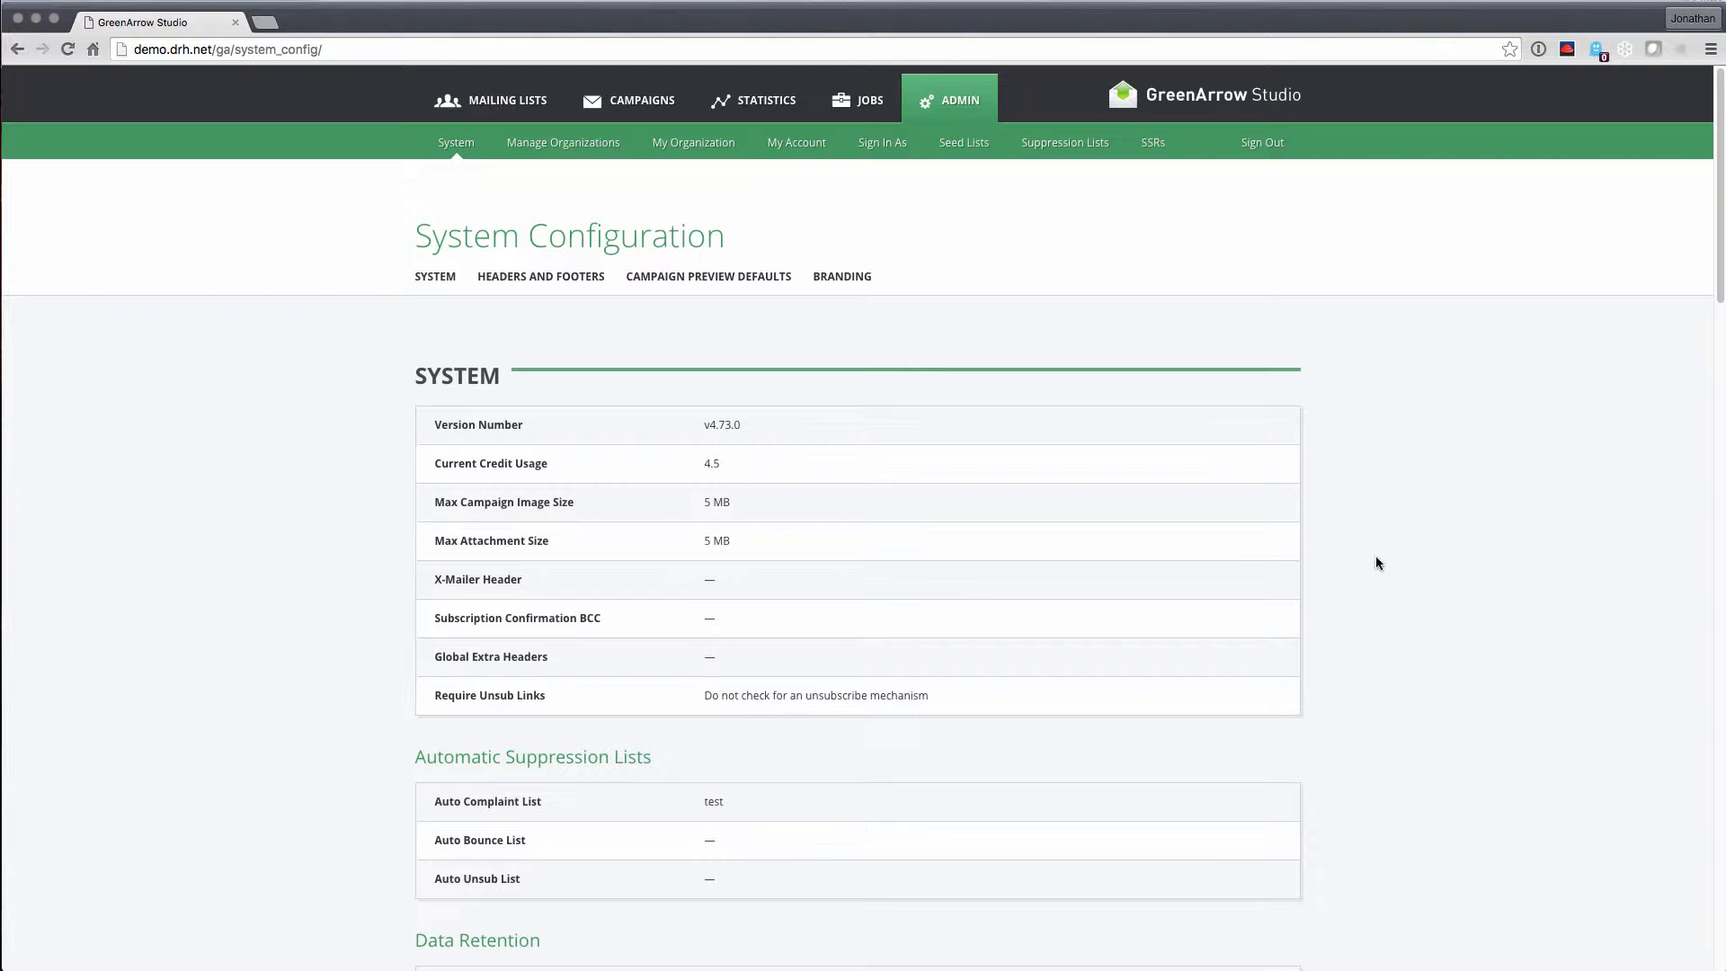
pyautogui.moveTo(1717, 191); pyautogui.dragTo(1715, 336)
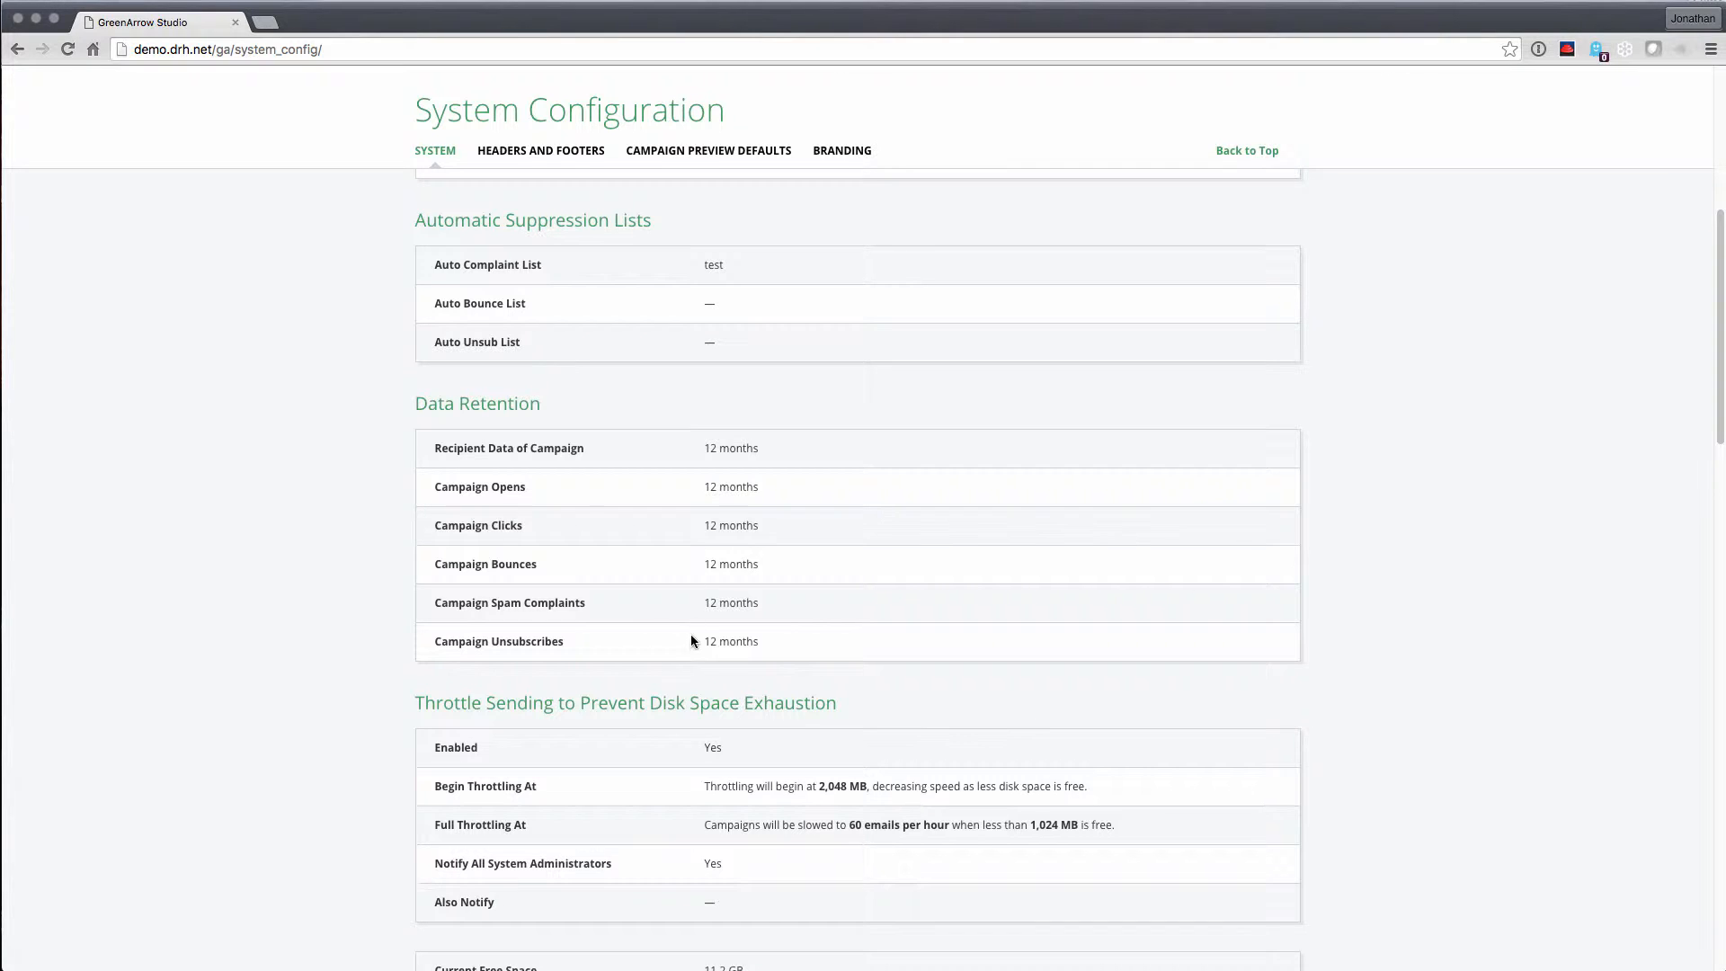
pyautogui.scroll(-4, 702, 681)
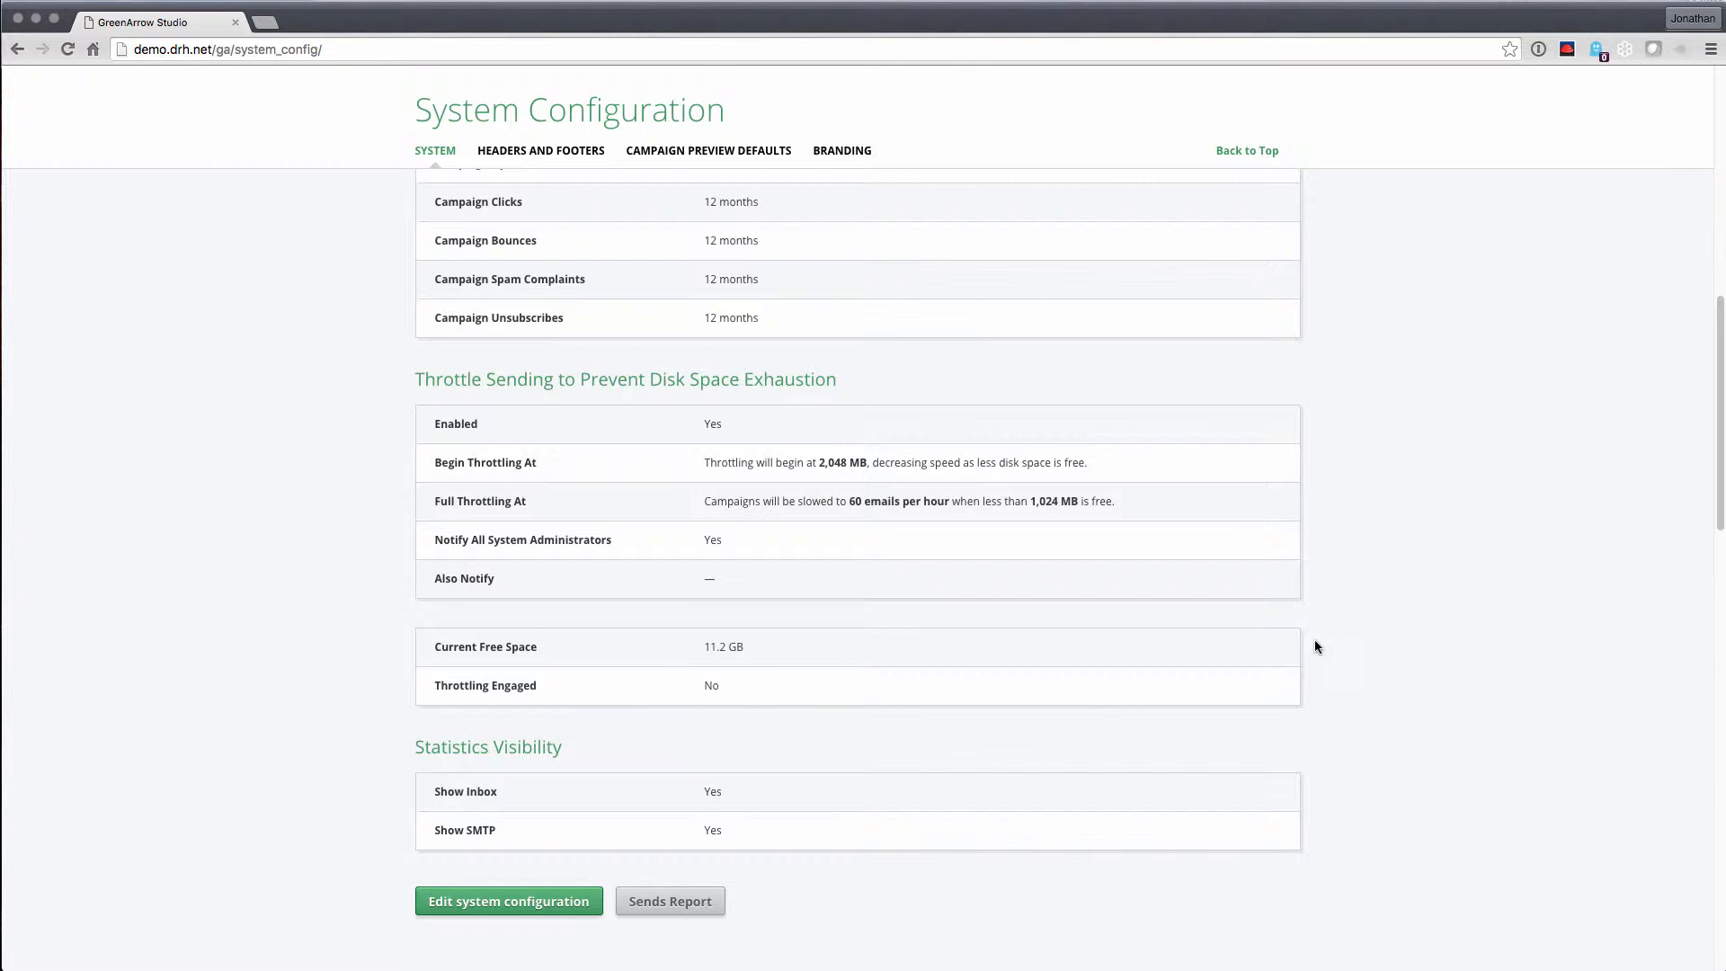
pyautogui.moveTo(1712, 396); pyautogui.dragTo(1720, 493)
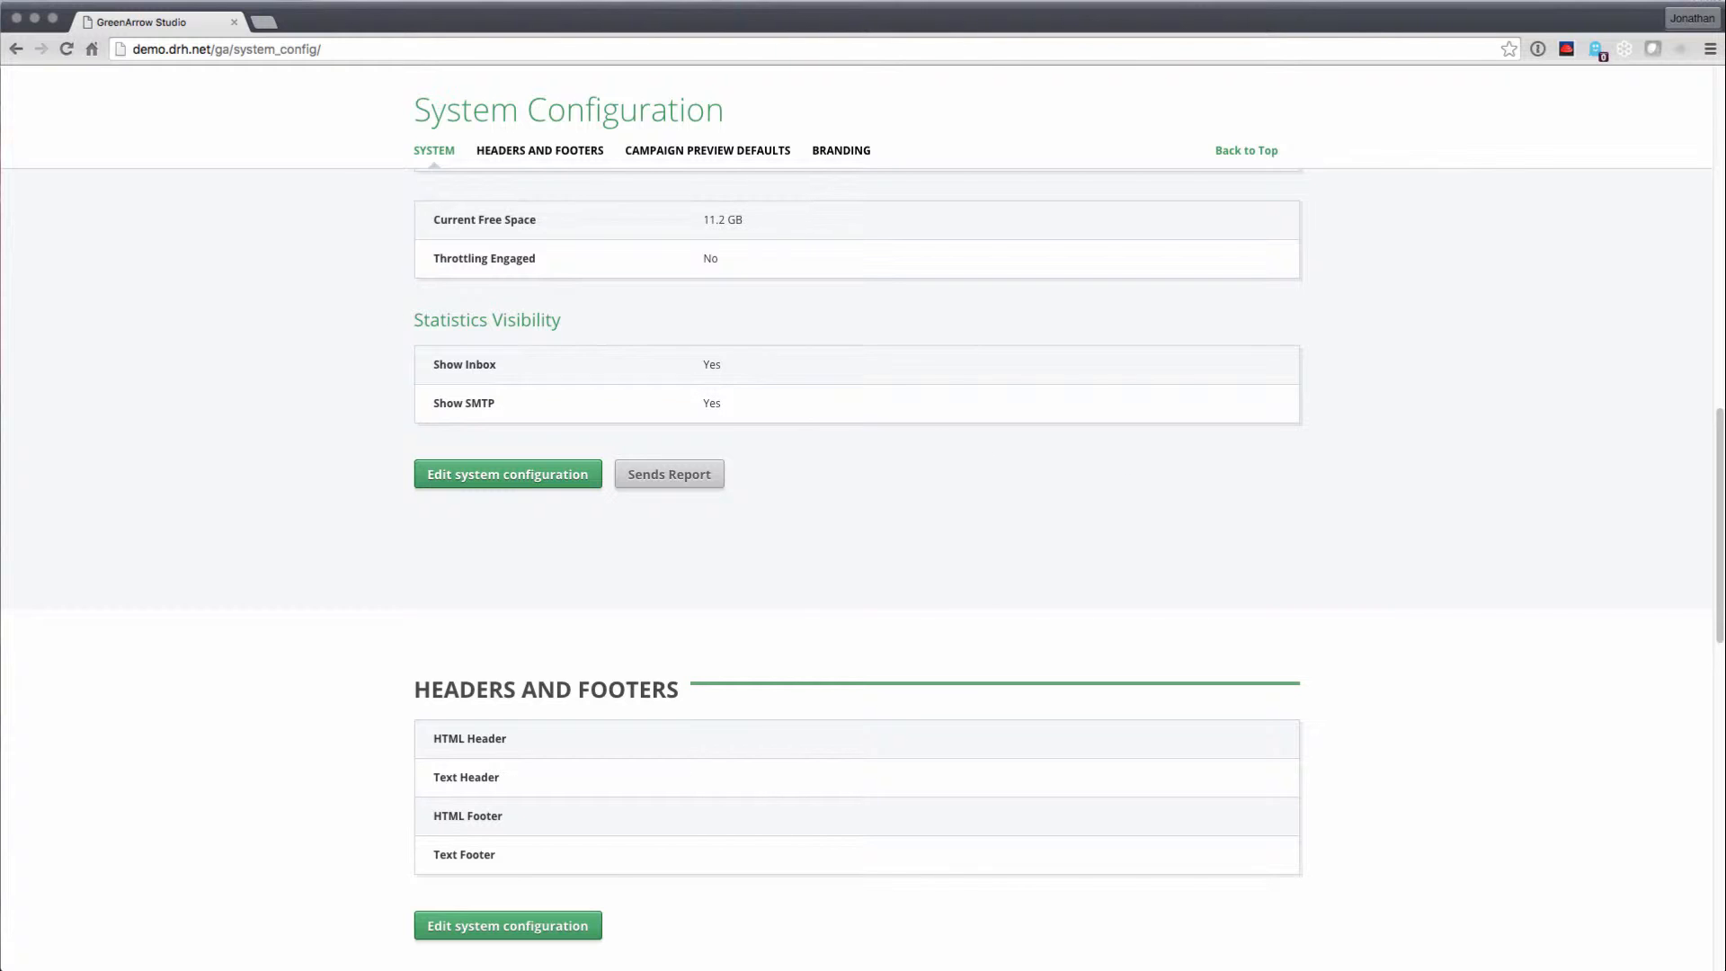
pyautogui.moveTo(1715, 540); pyautogui.dragTo(1715, 661)
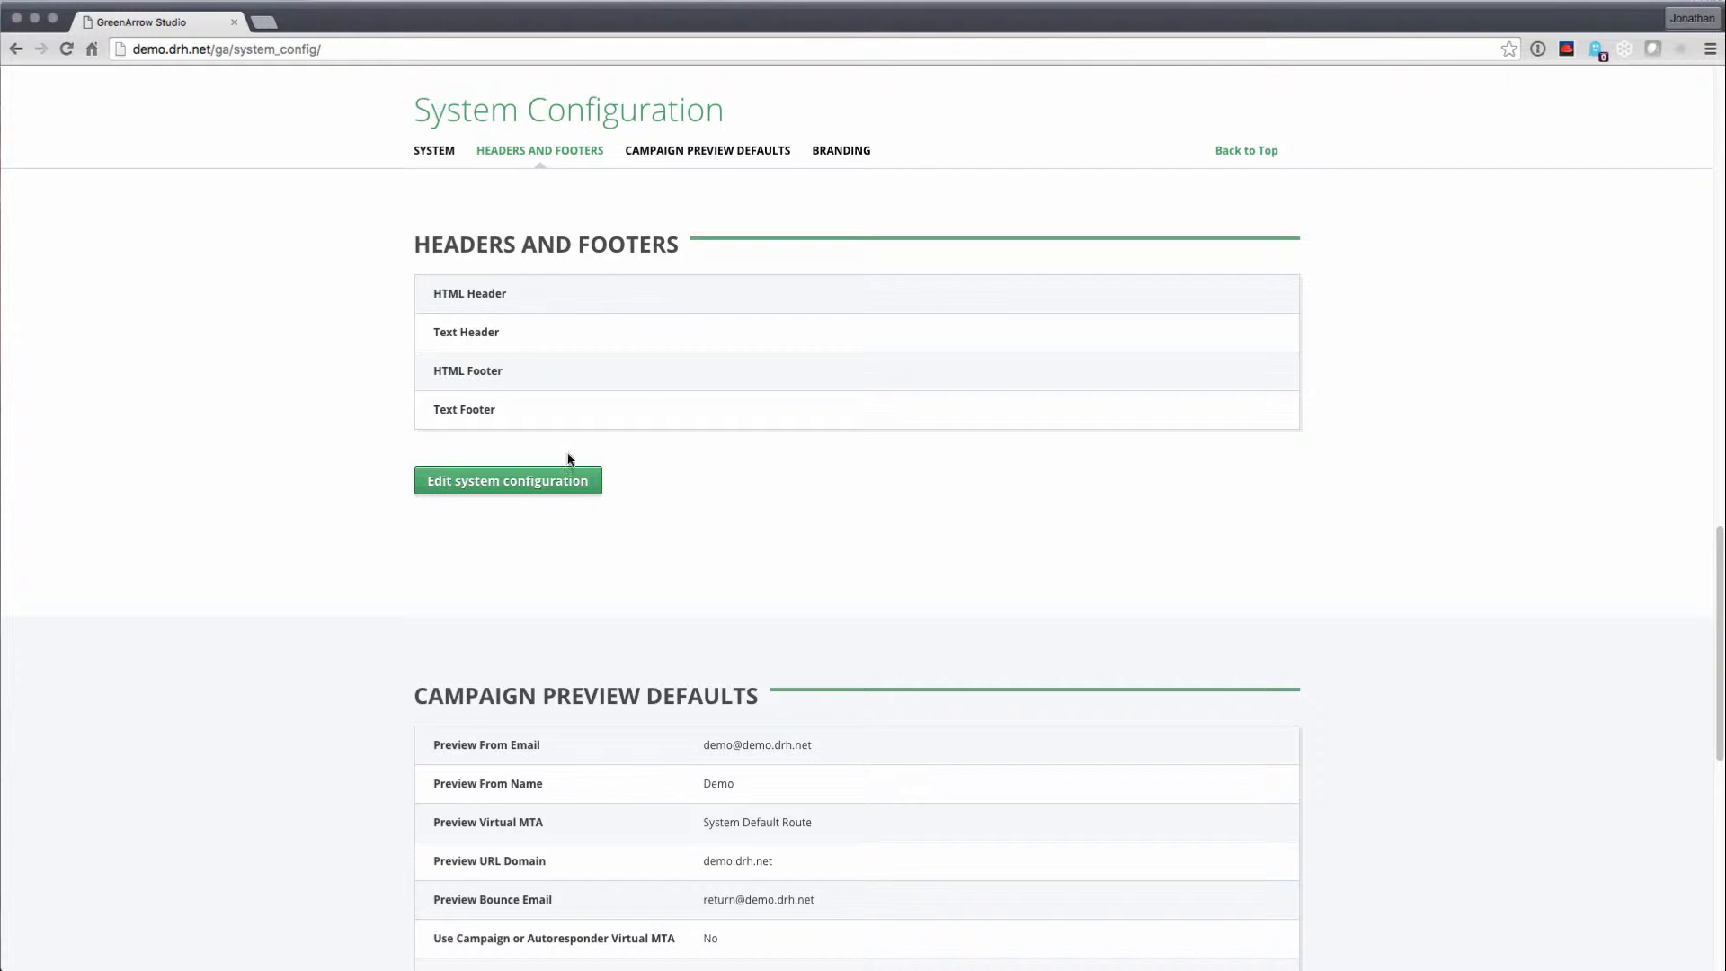
pyautogui.moveTo(1718, 551); pyautogui.dragTo(1721, 594)
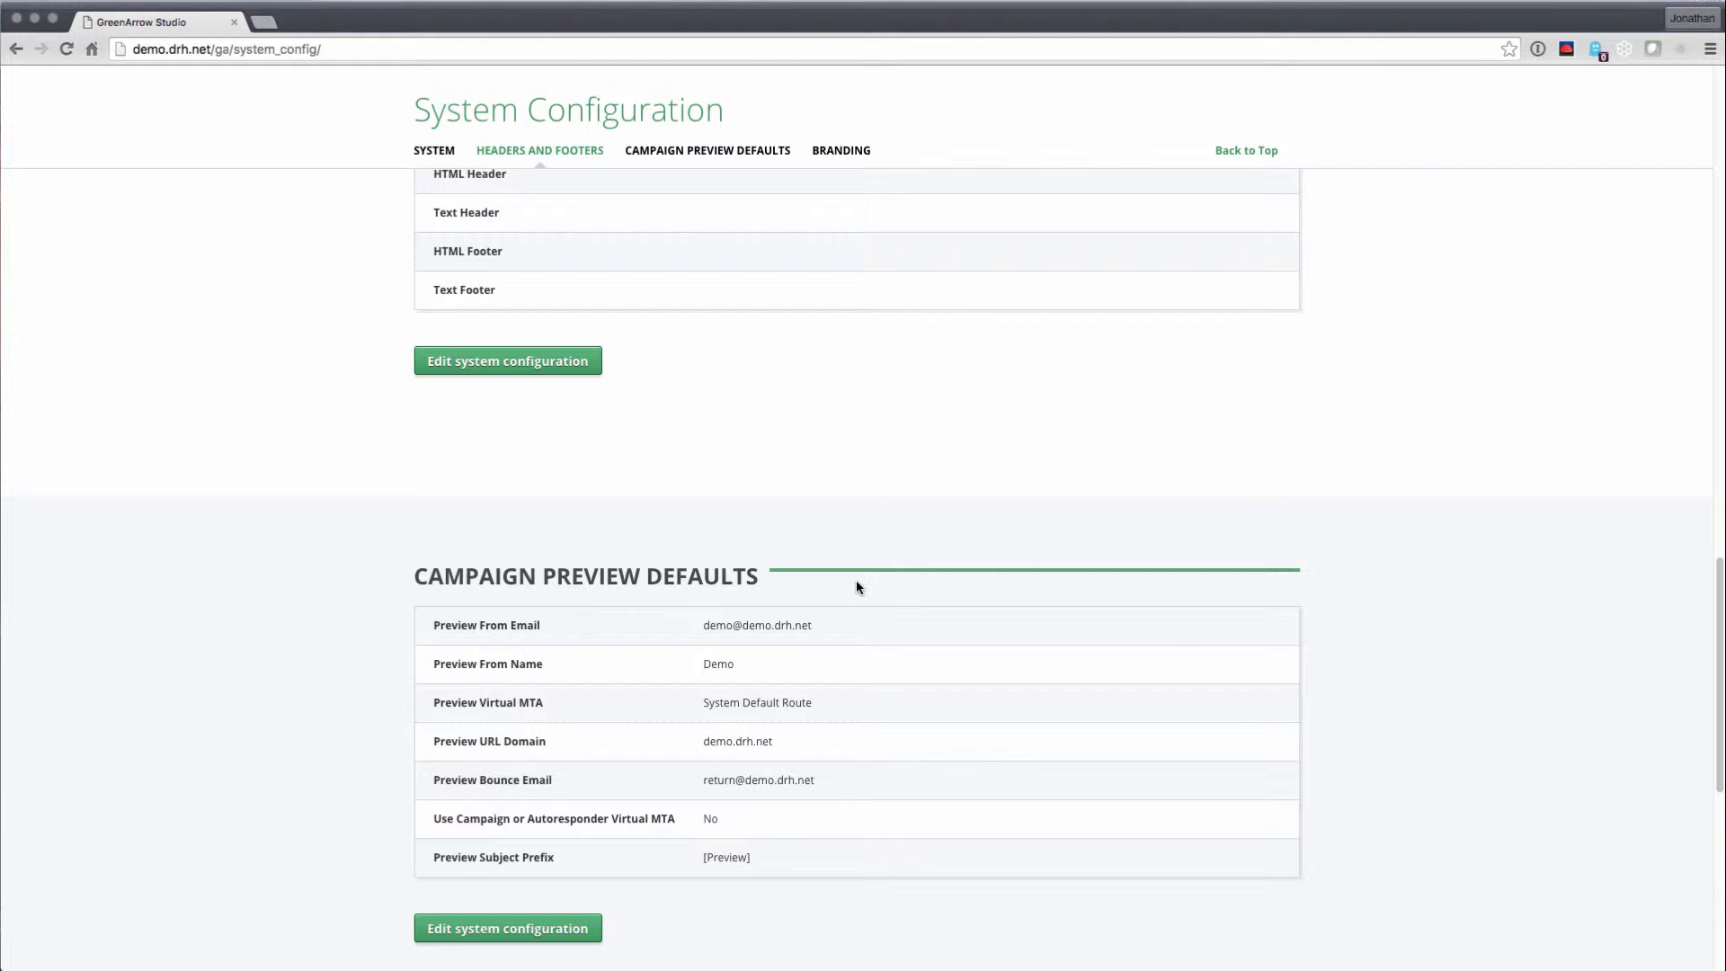
# Start creating a new organization in the organization management area and name it Sales Department
pyautogui.click(1249, 151)
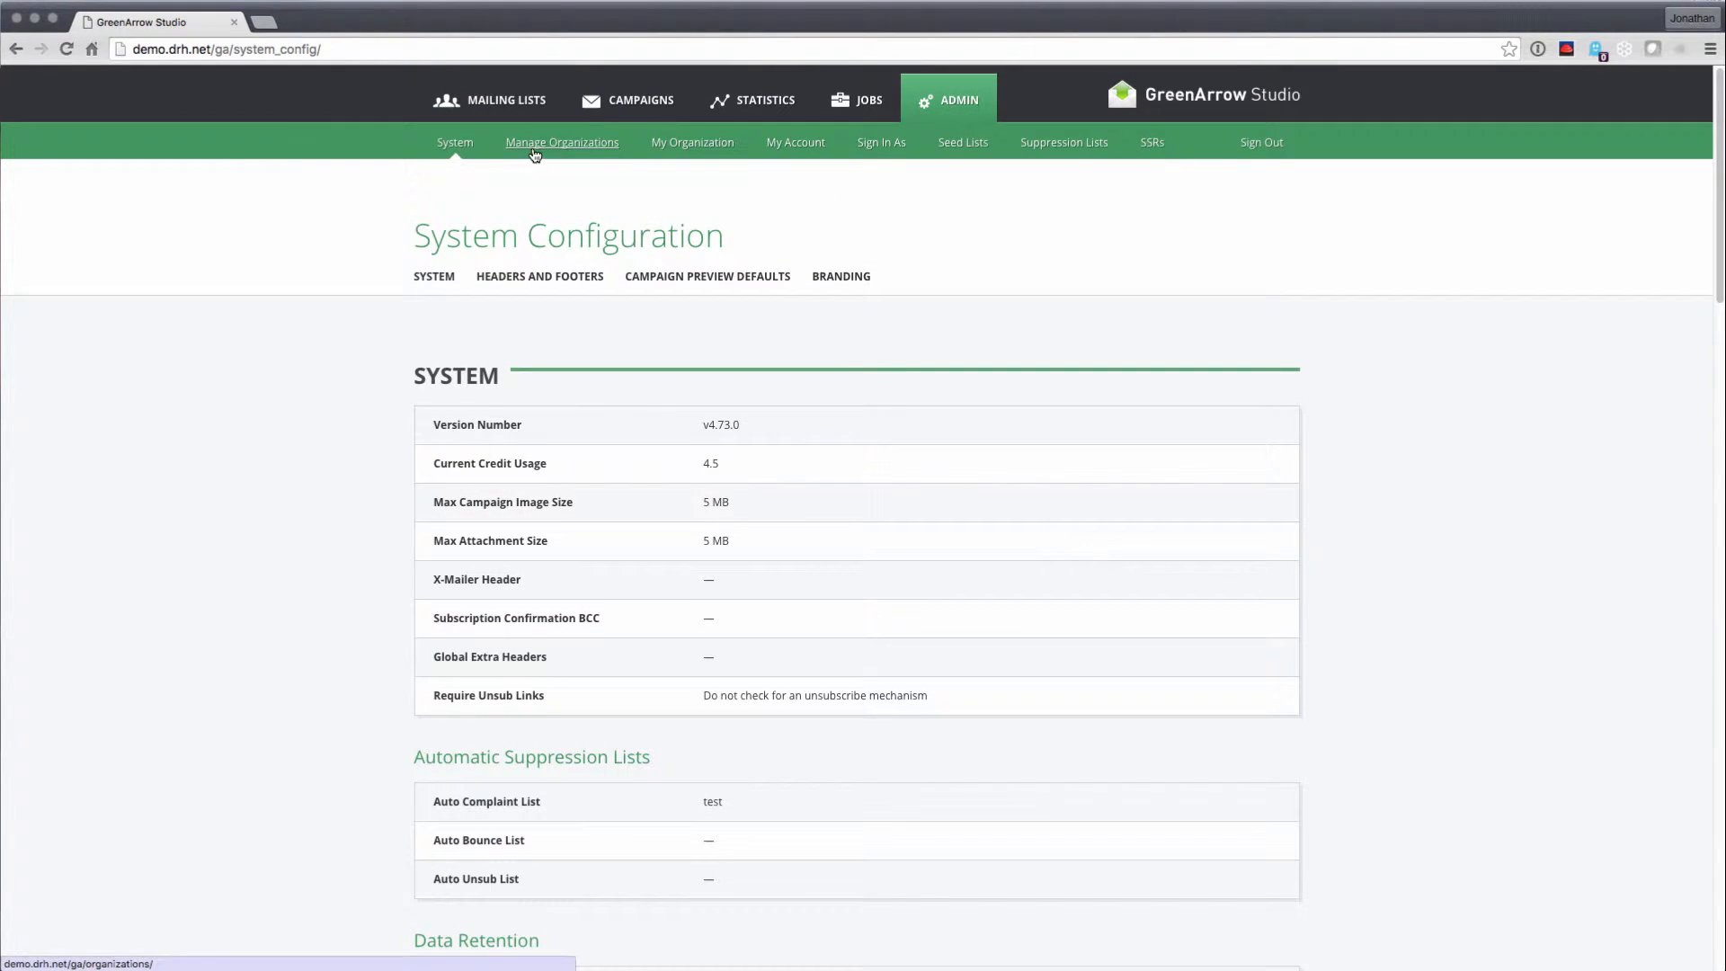
pyautogui.click(540, 148)
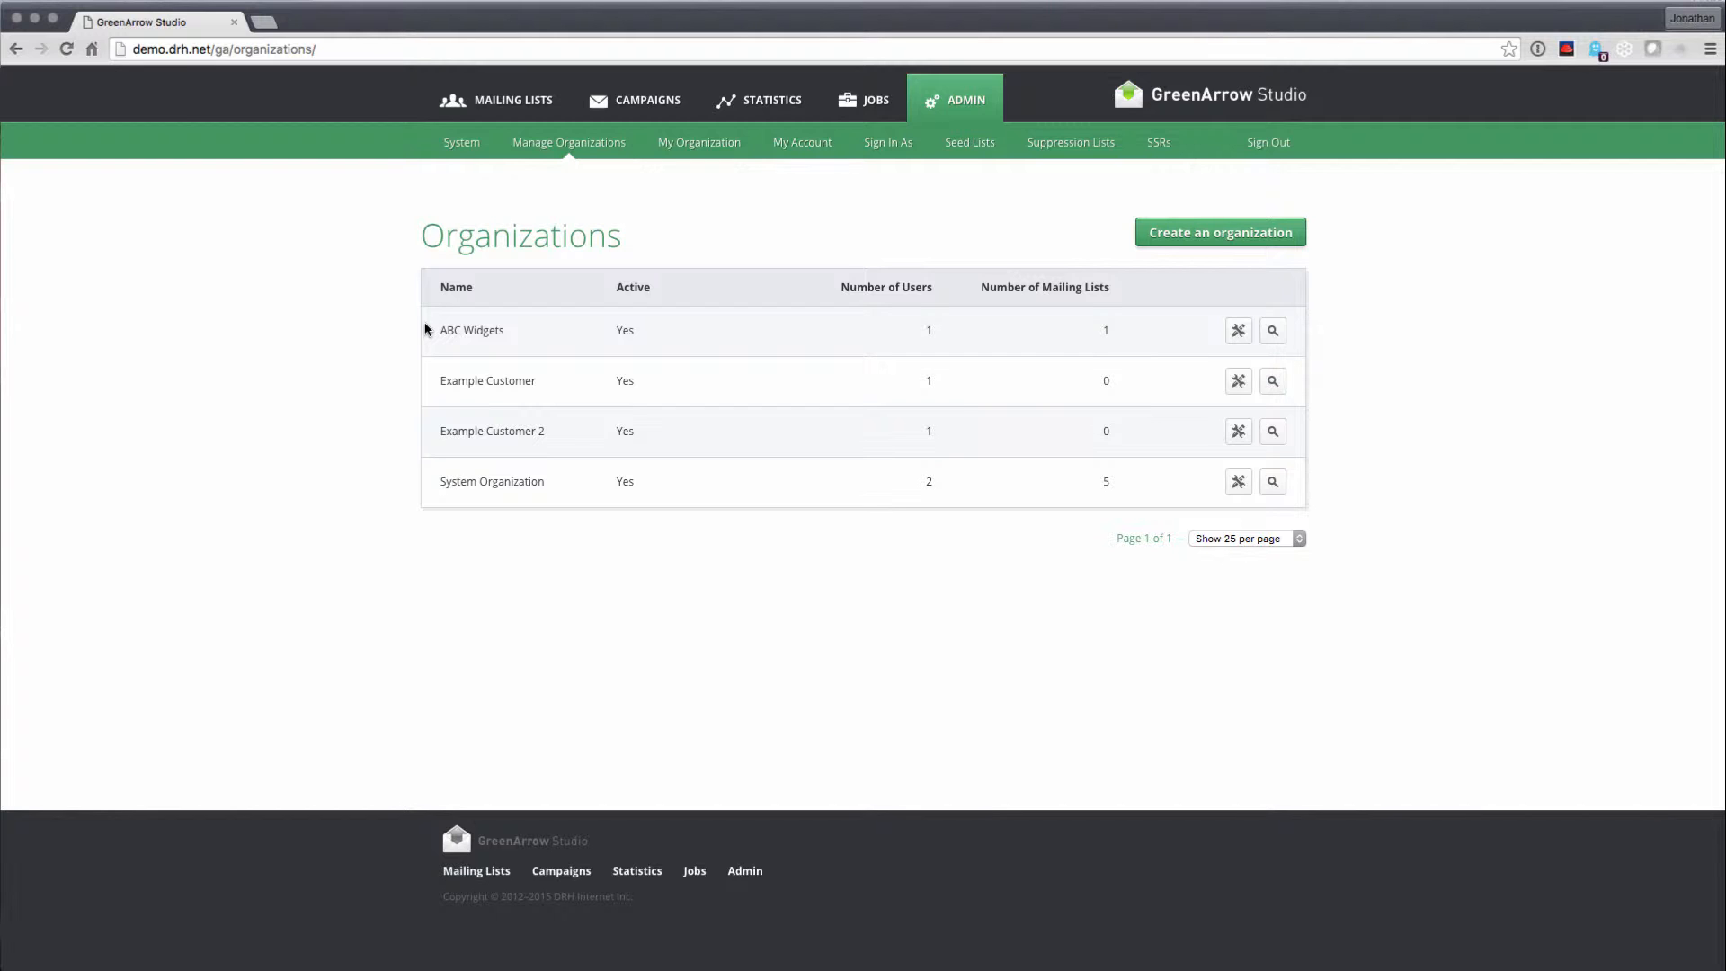
pyautogui.click(1169, 246)
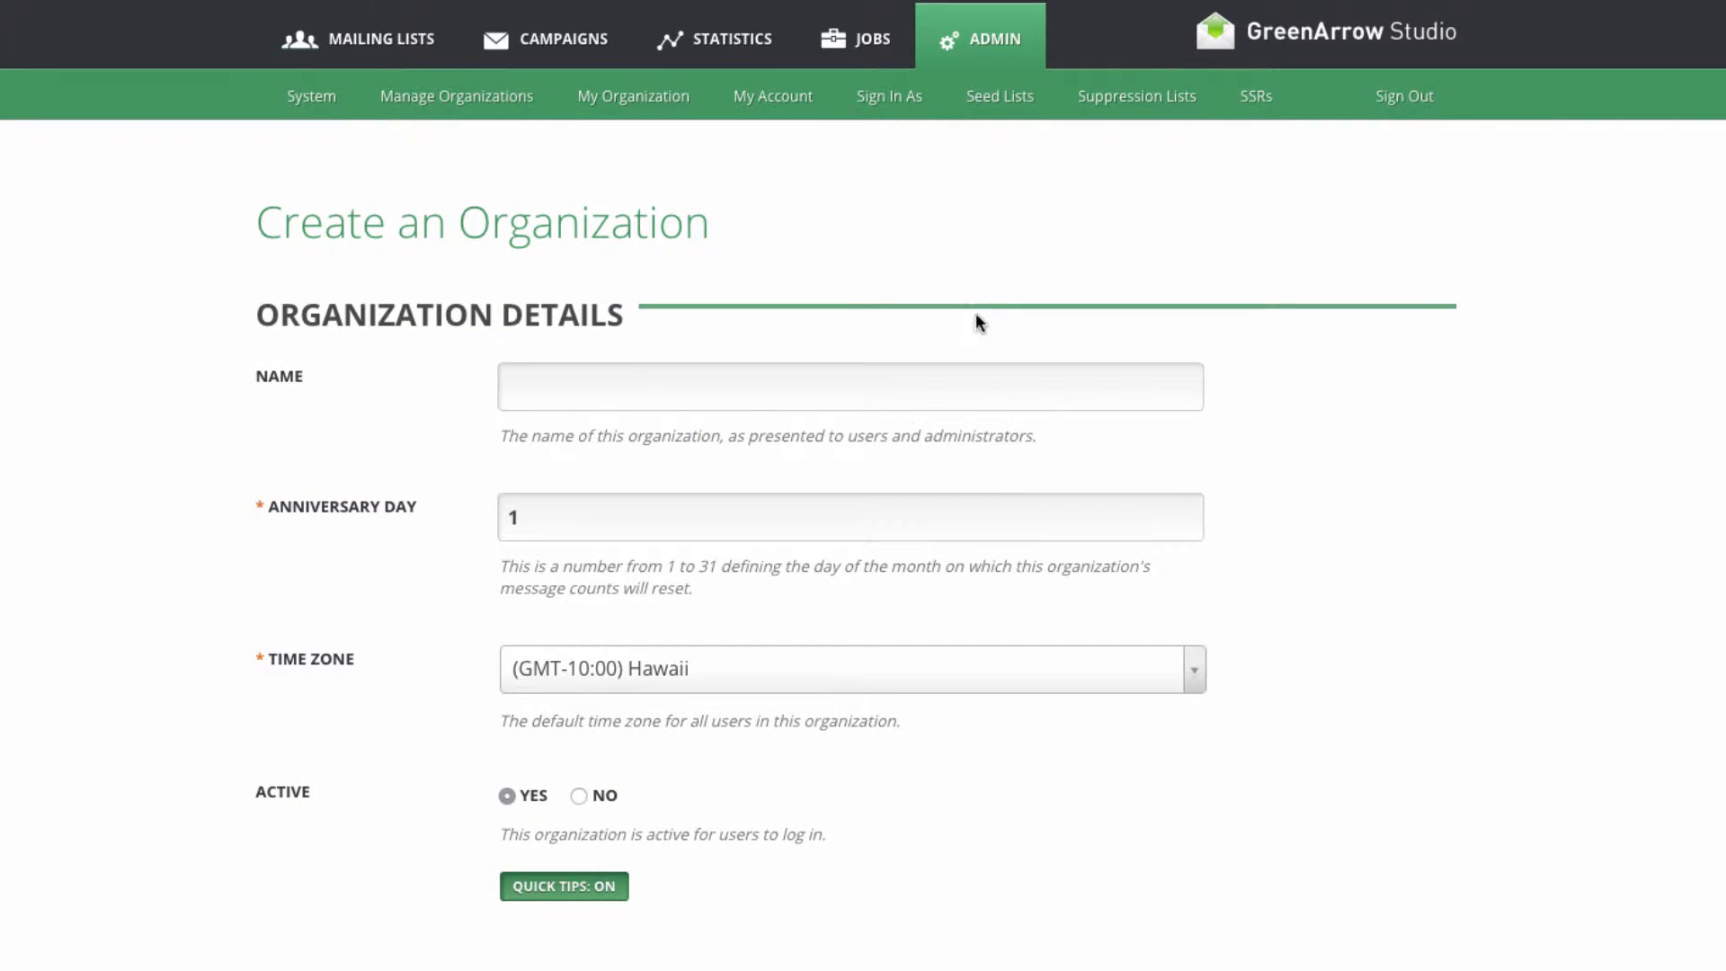
pyautogui.click(880, 375)
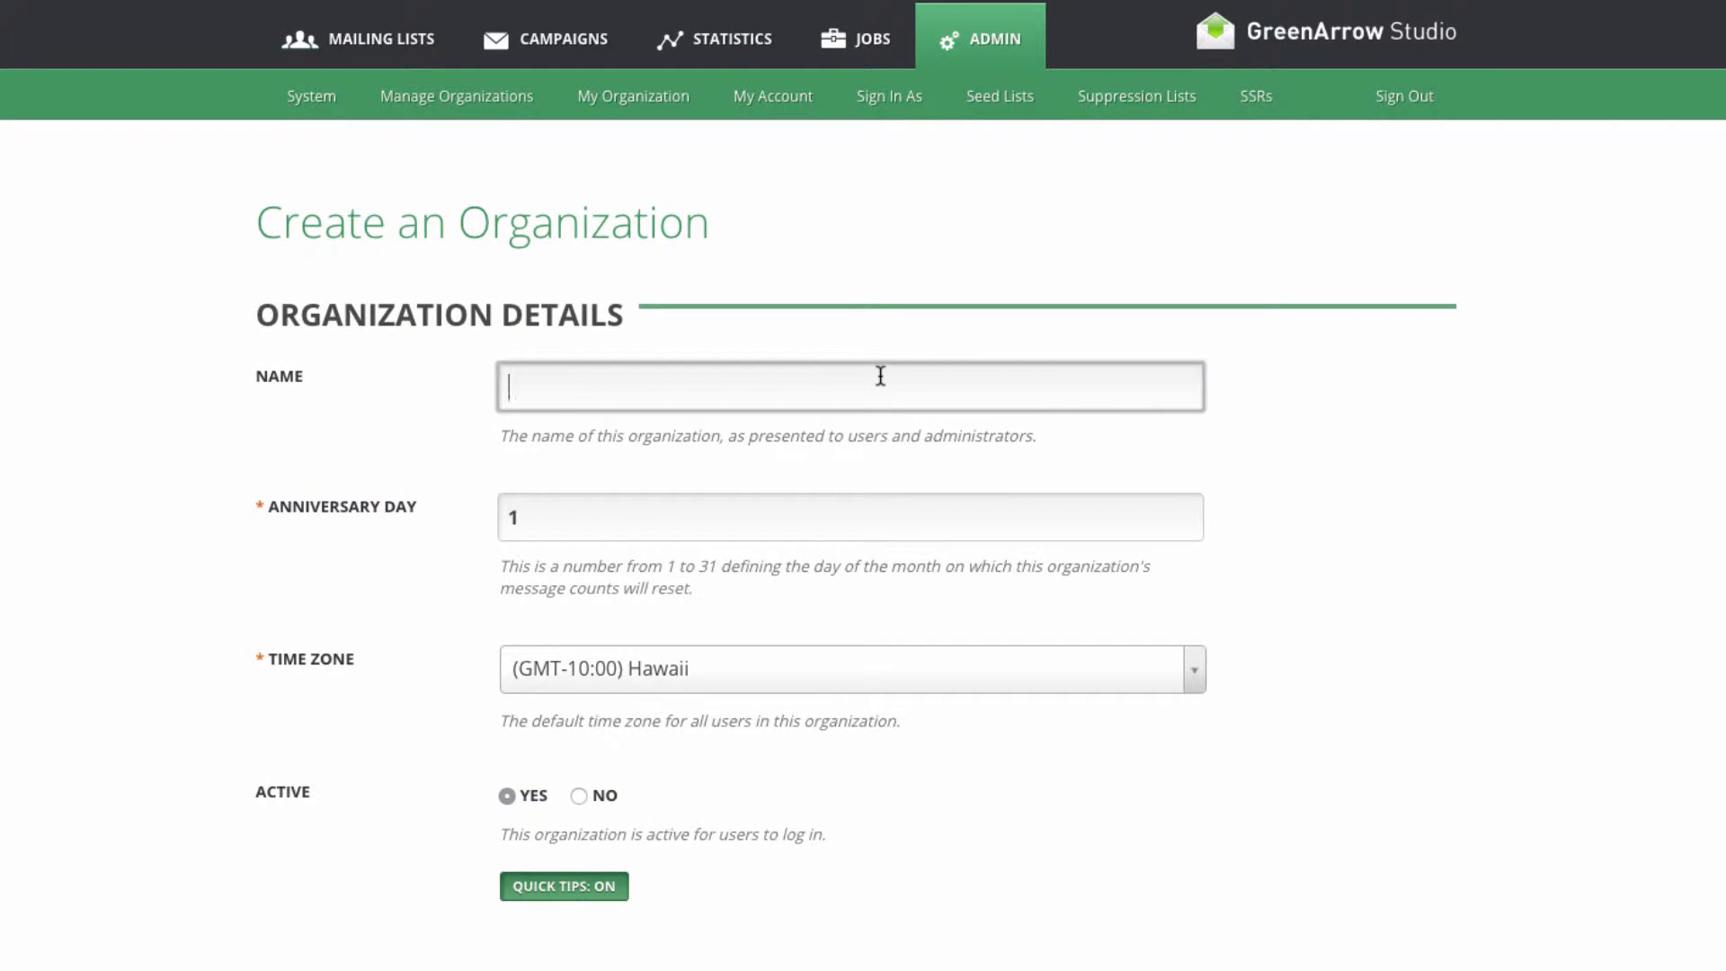
pyautogui.write('Sales Department')
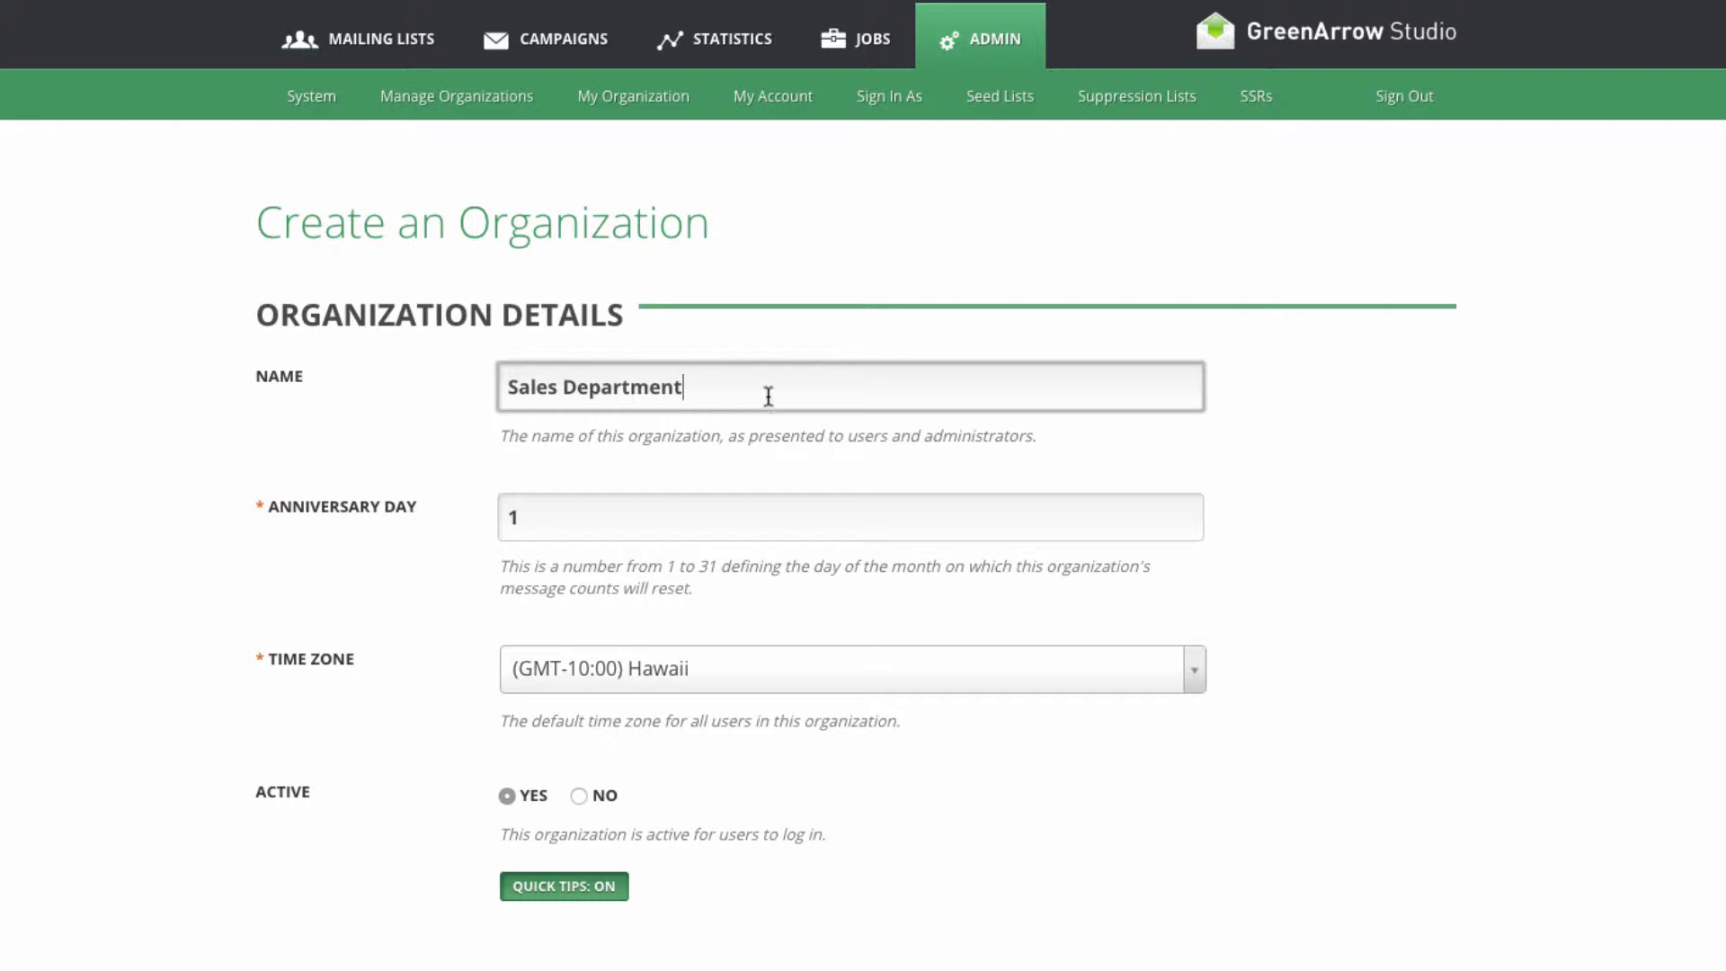
pyautogui.click(398, 447)
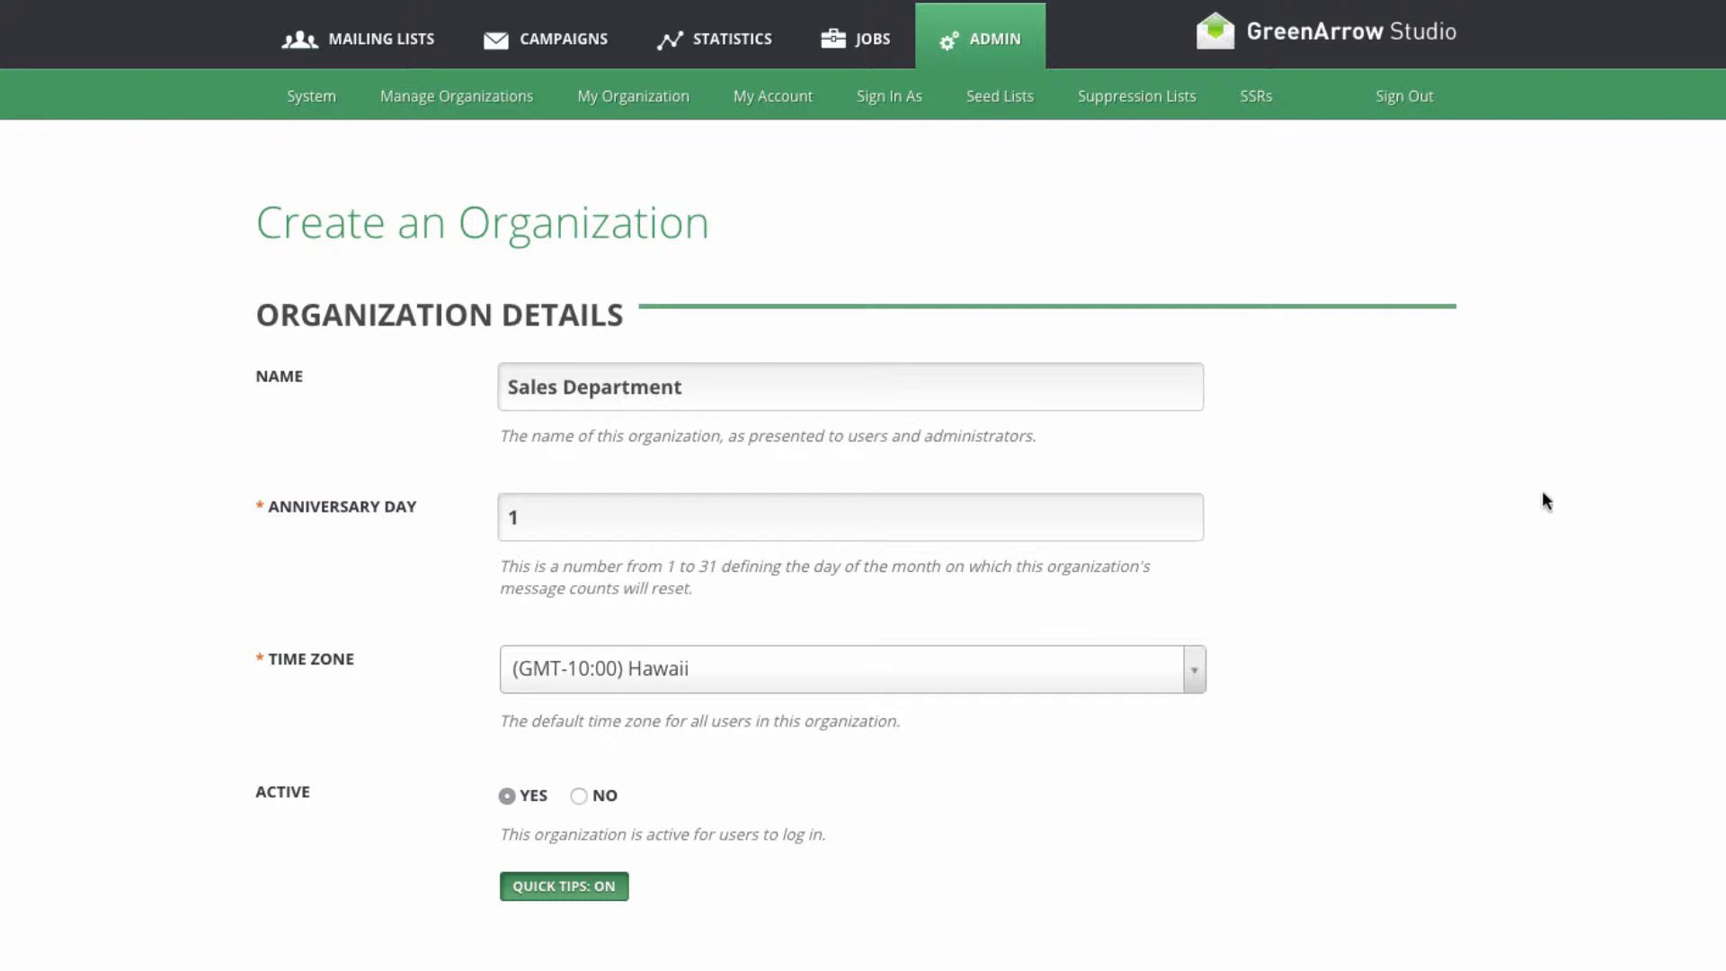
# Set the organization's anniversary day to 25 and return it to 1
pyautogui.click(602, 523)
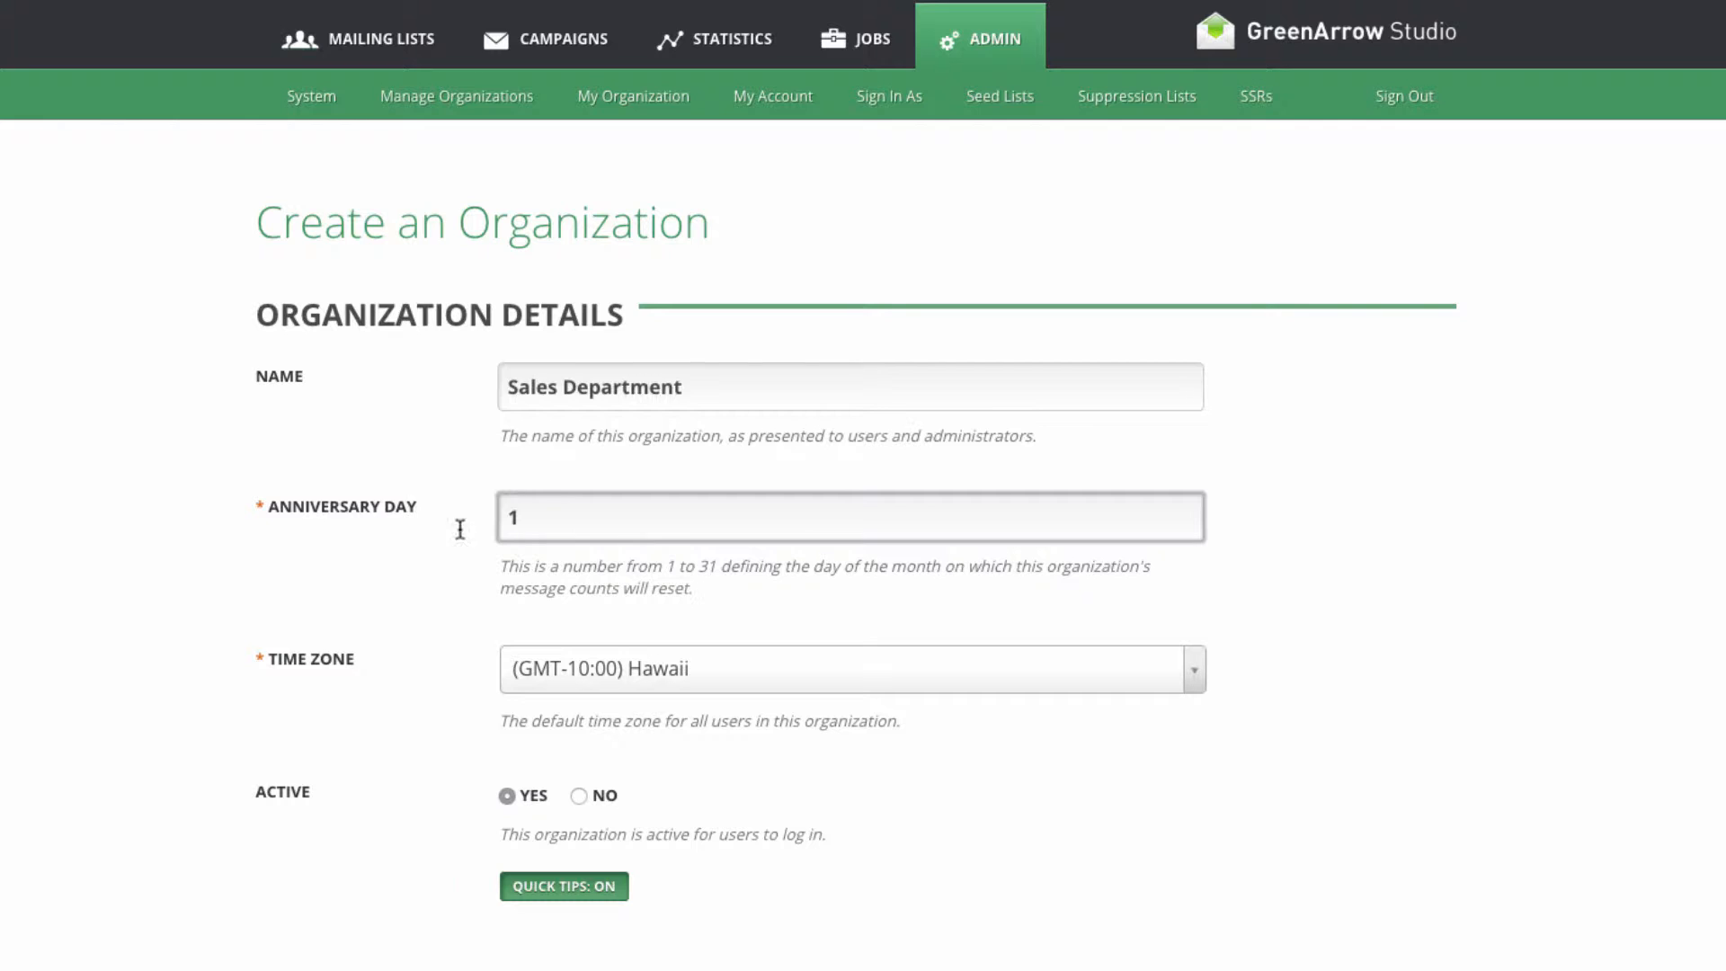
pyautogui.moveTo(527, 519); pyautogui.dragTo(510, 519)
pyautogui.write('25')
pyautogui.click(406, 579)
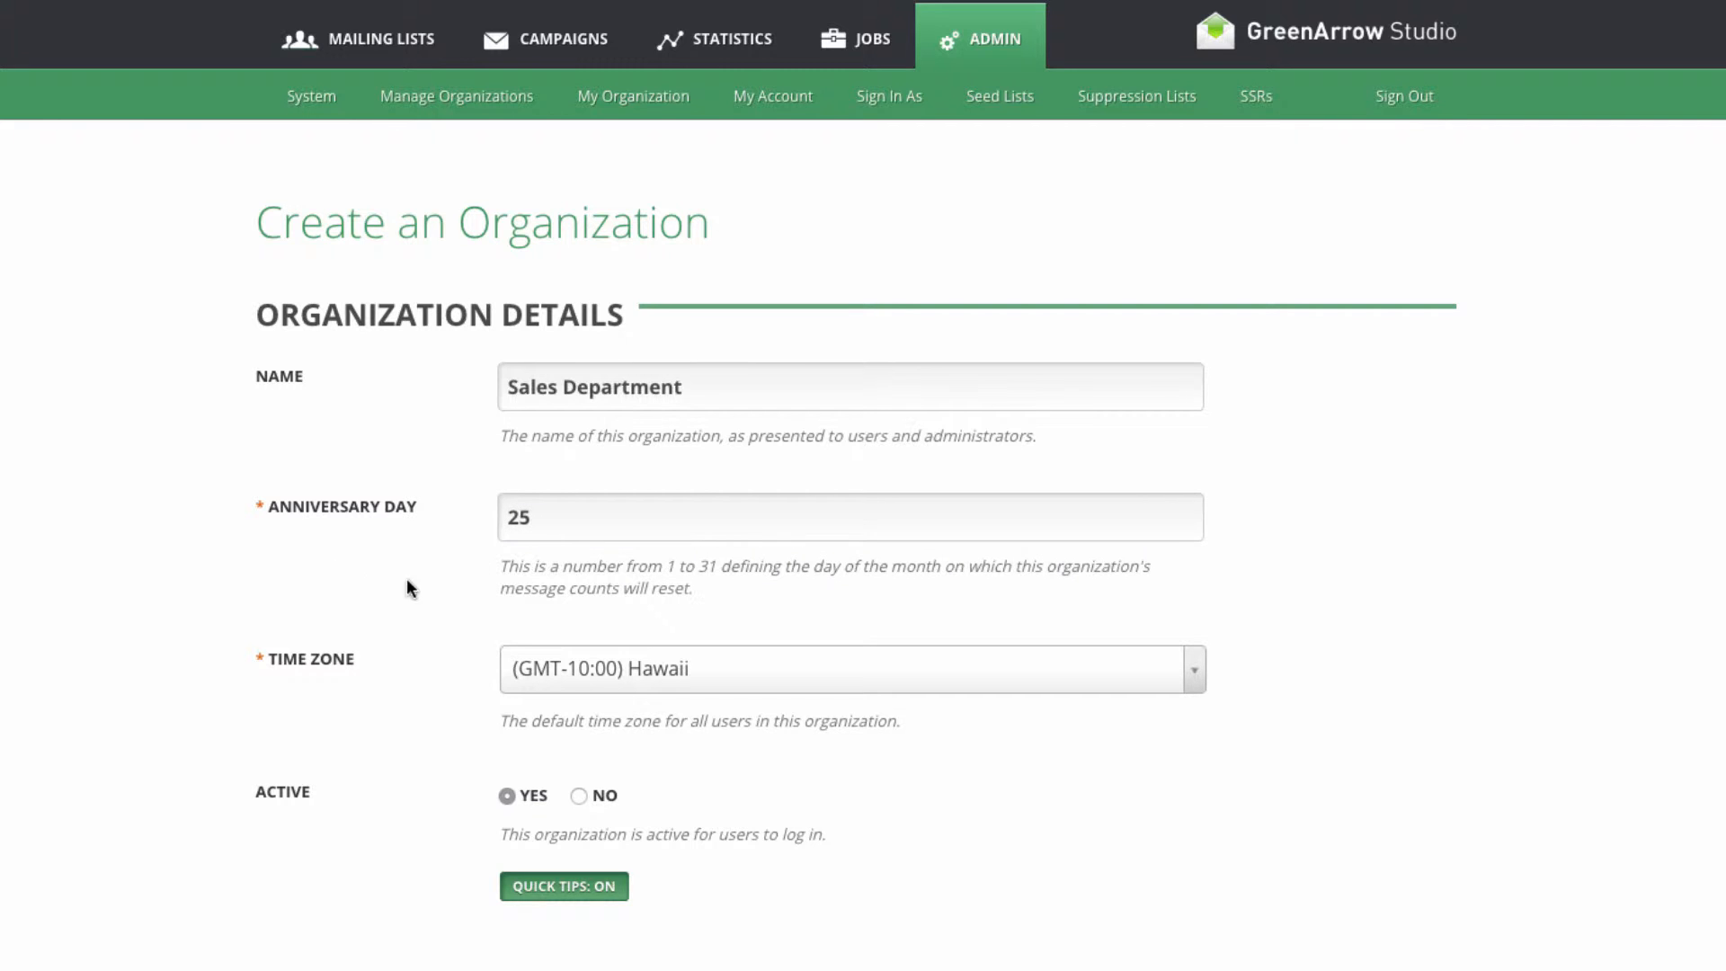
pyautogui.doubleClick(547, 517)
pyautogui.write('1')
# Set the organization's time zone to (GMT-06:00) Central Time (US & Canada) and keep the organization active
pyautogui.click(579, 661)
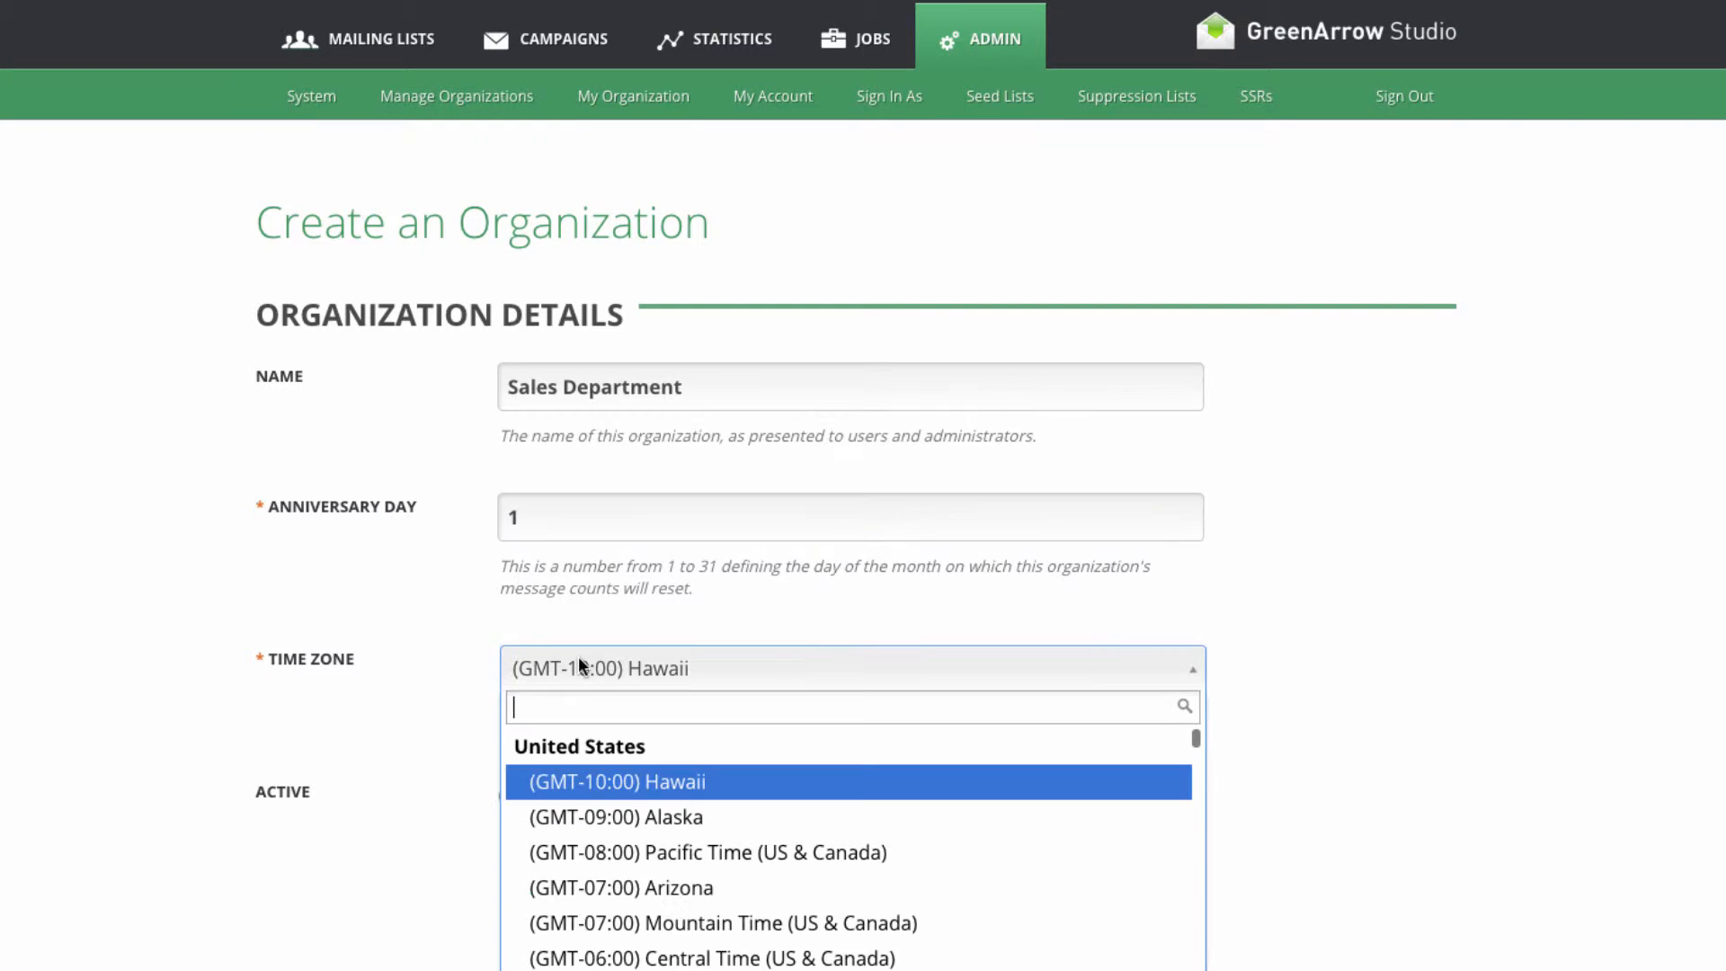
pyautogui.click(557, 958)
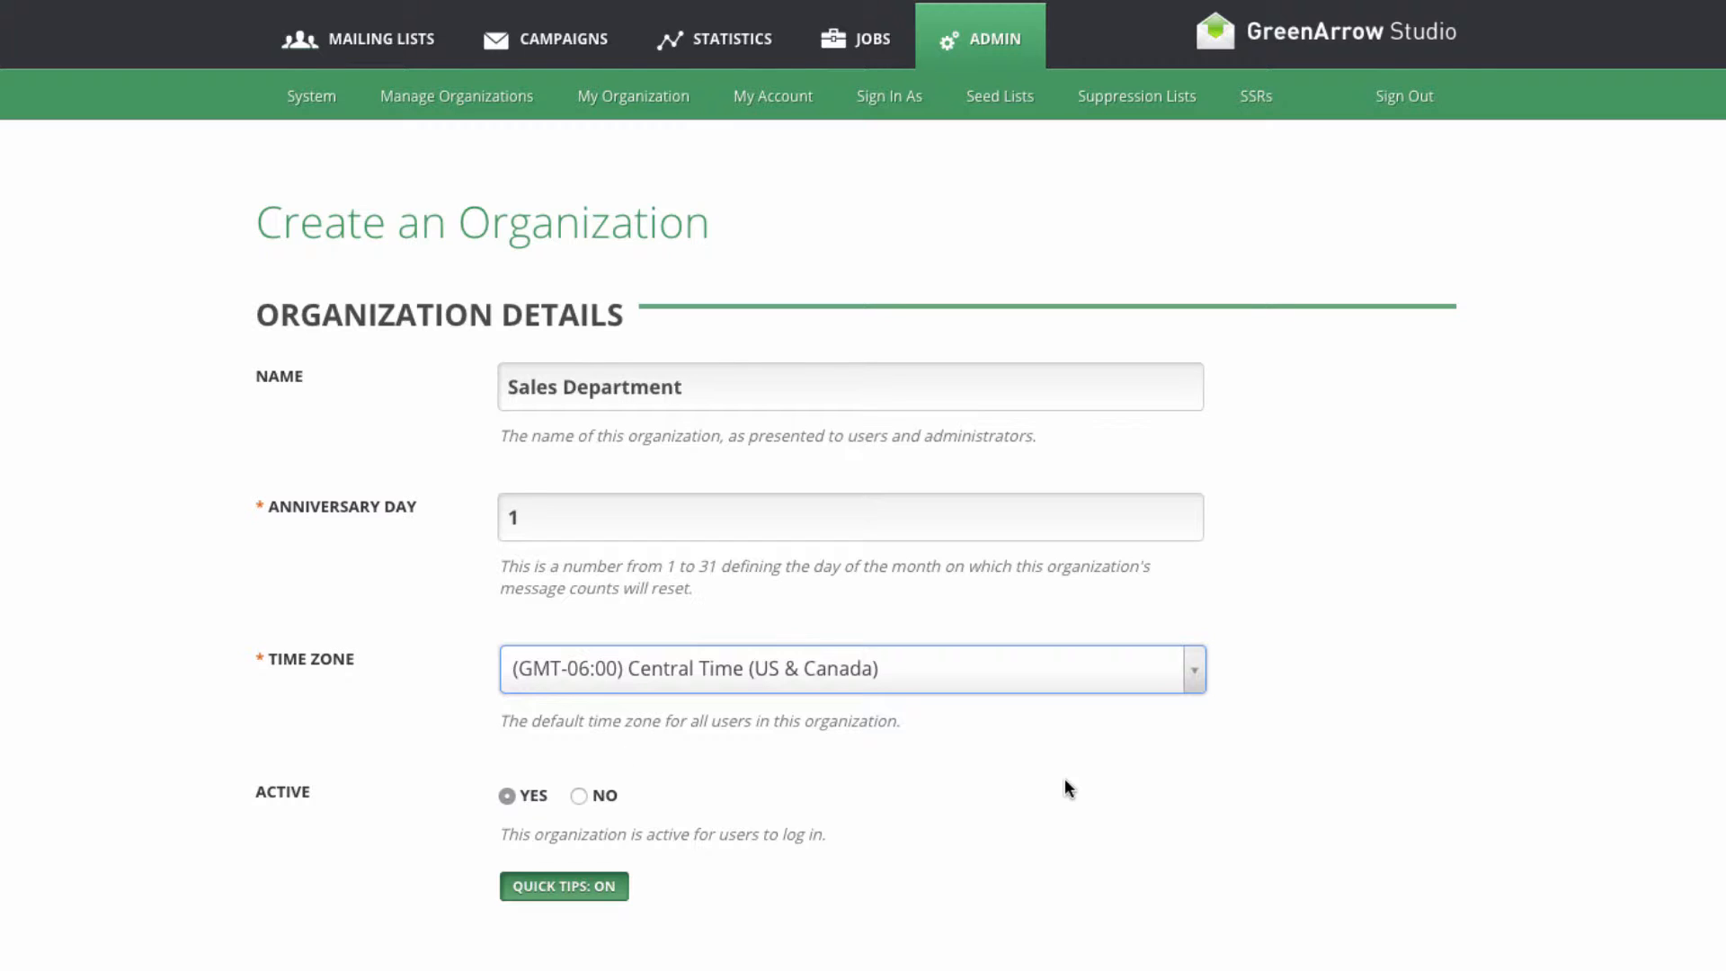
pyautogui.click(577, 796)
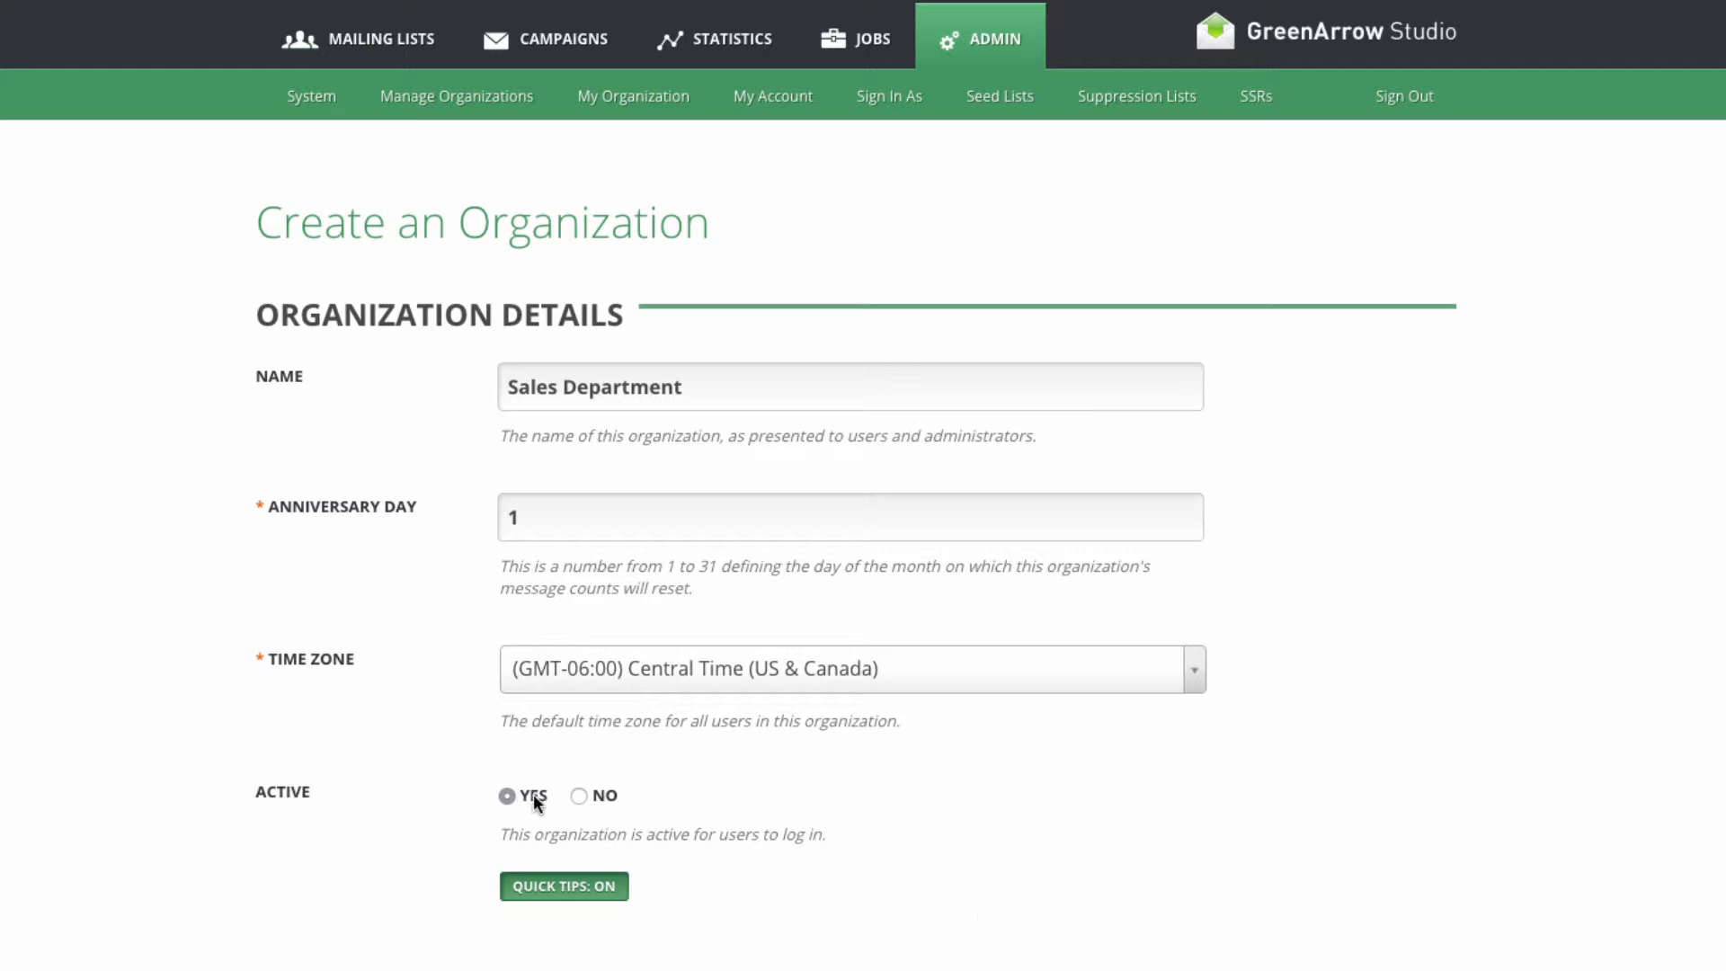
# Review the HTML and text header and footer fields of the new organization
pyautogui.scroll(-10, 978, 917)
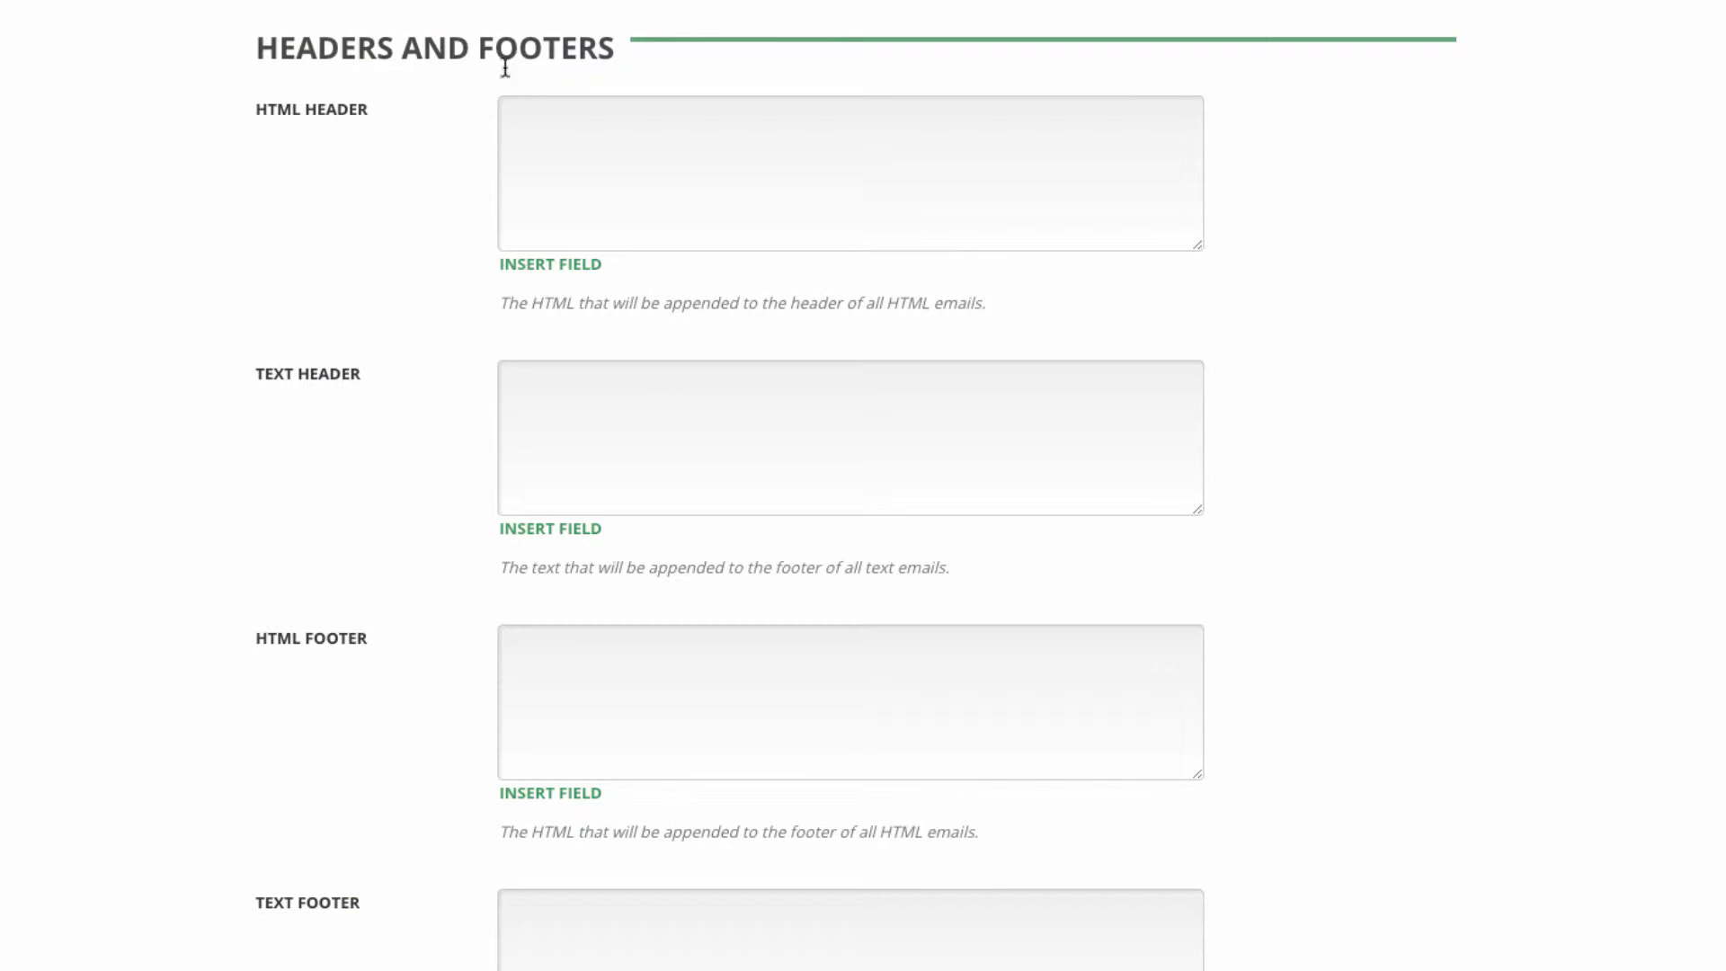
pyautogui.click(550, 529)
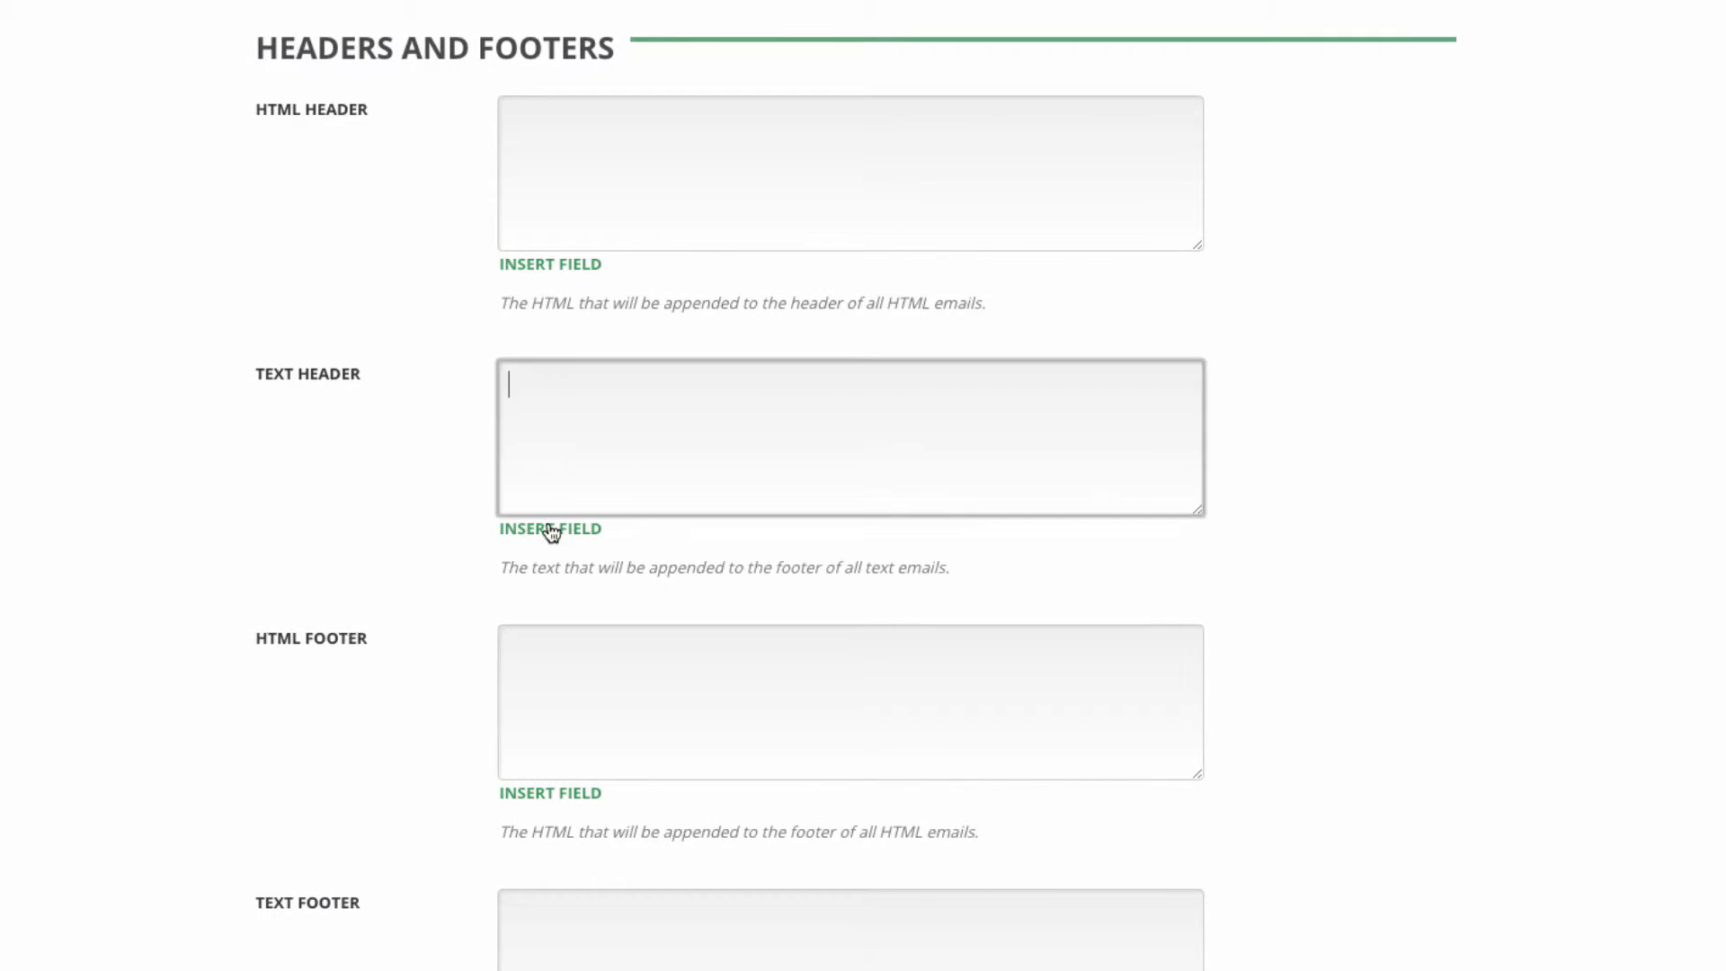
pyautogui.click(861, 598)
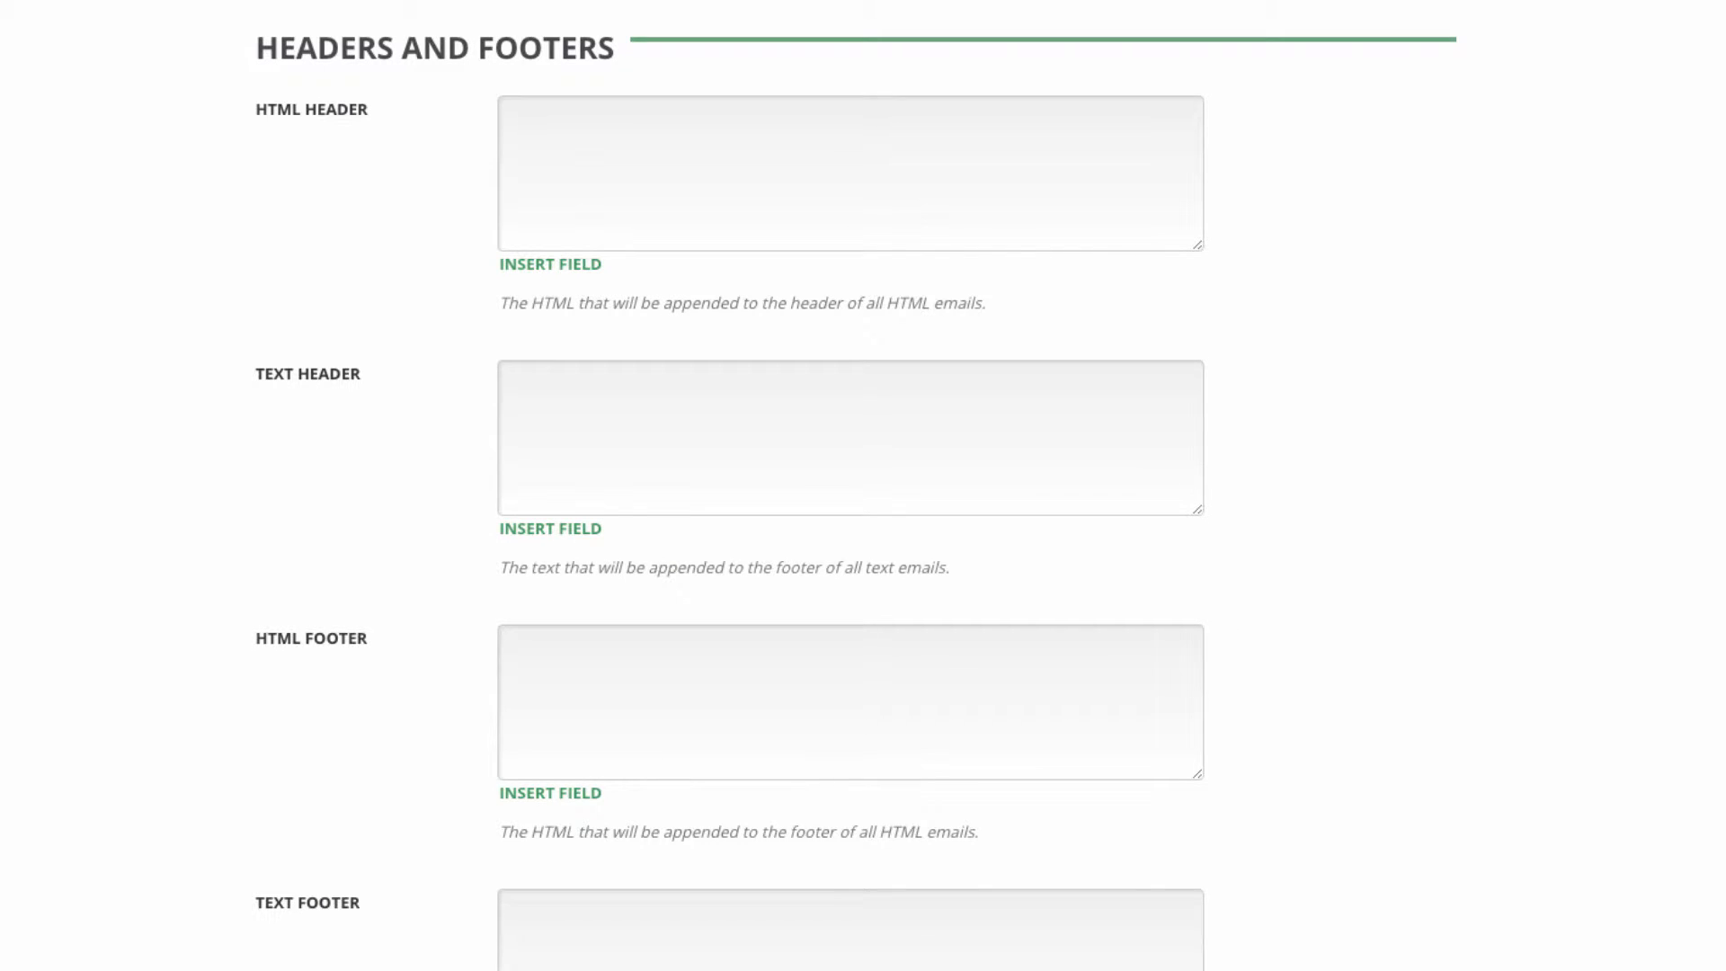
pyautogui.scroll(-10, 855, 485)
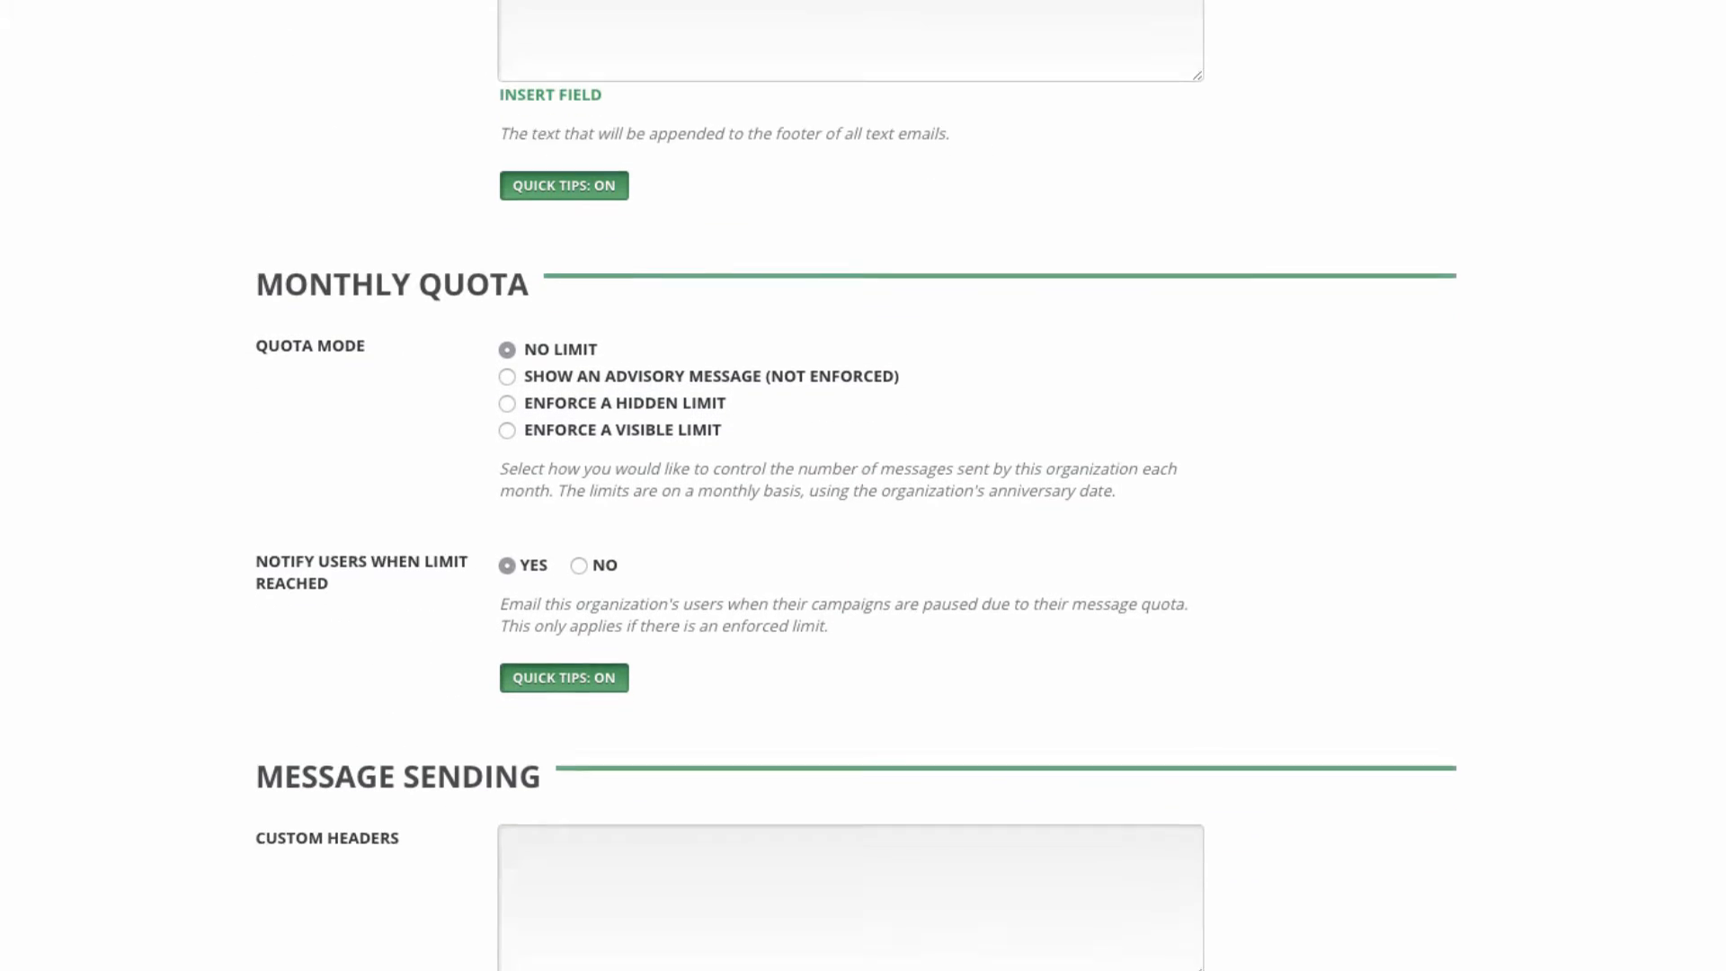
# Enforce a visible monthly quota limit of 1000000 messages with an allowed overage of 10 percent
pyautogui.scroll(-2, 855, 485)
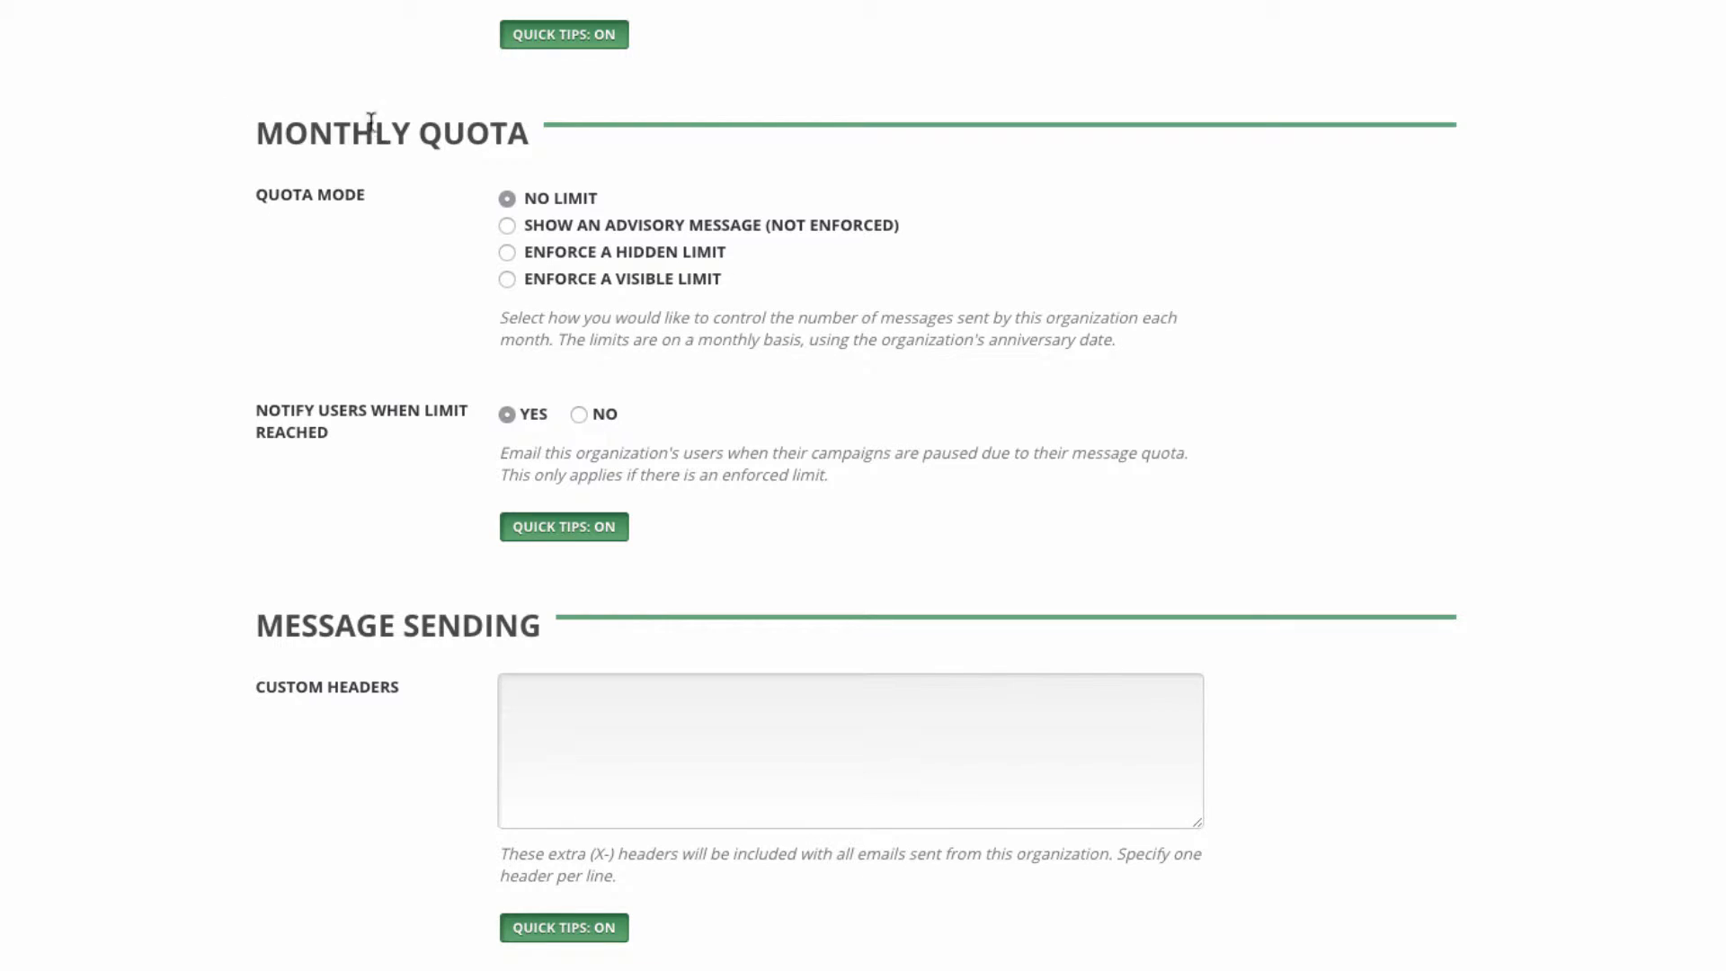
pyautogui.click(590, 224)
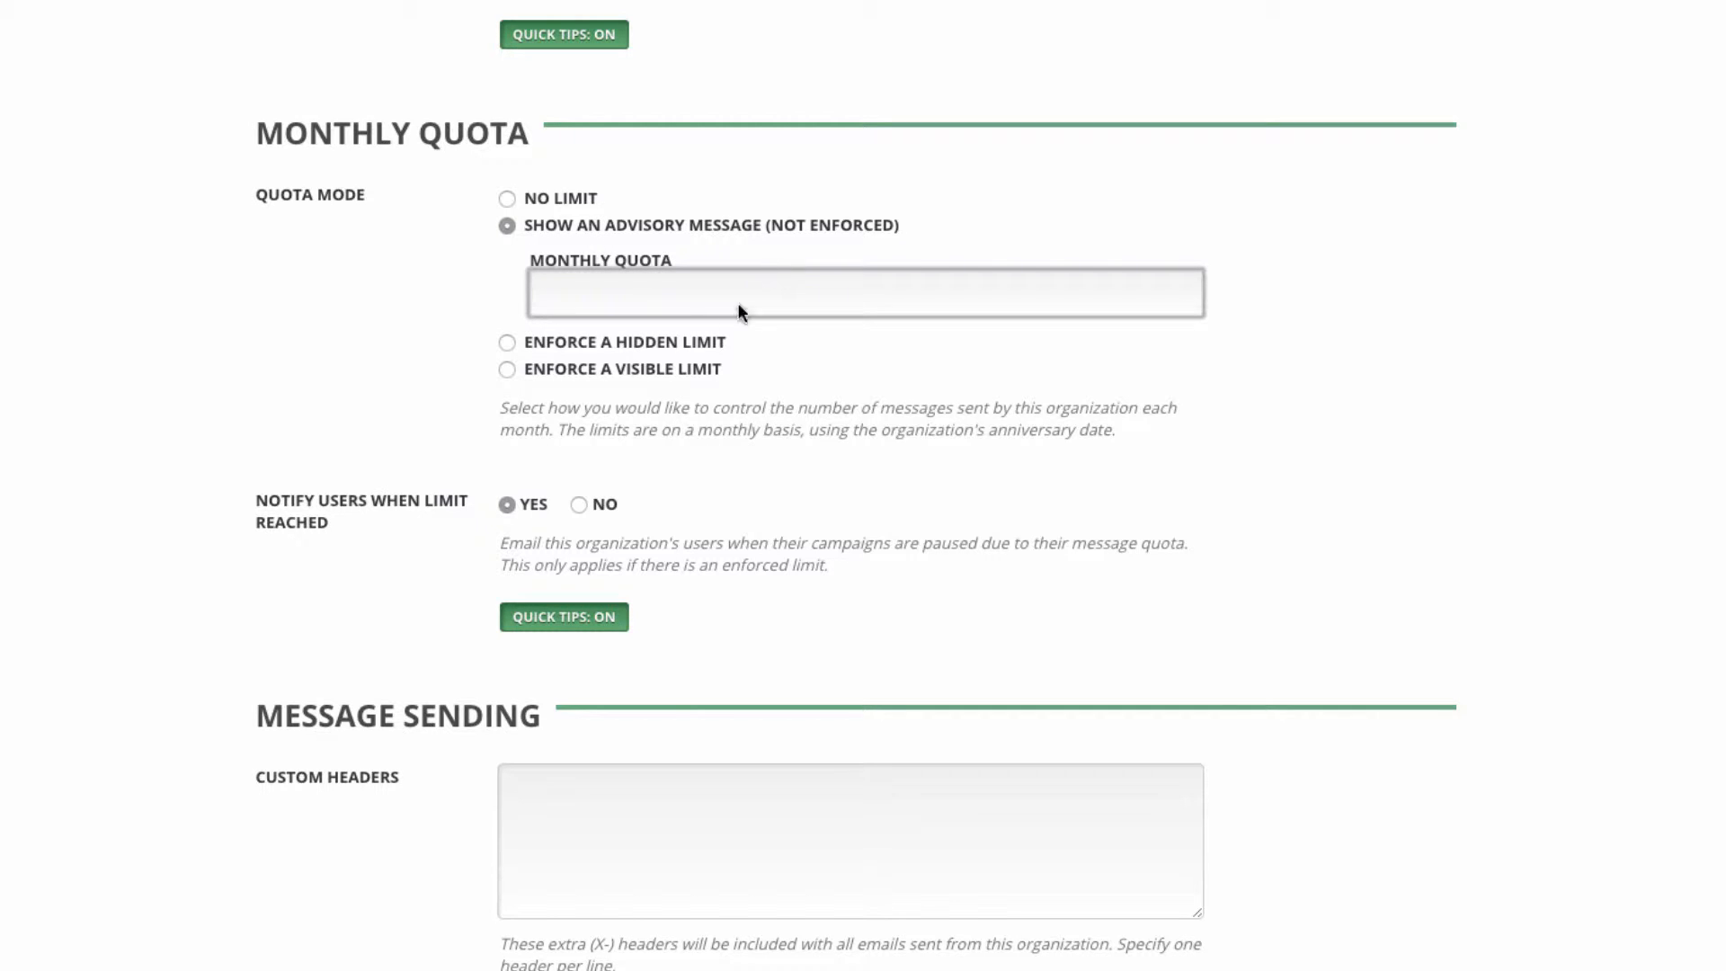
pyautogui.click(688, 340)
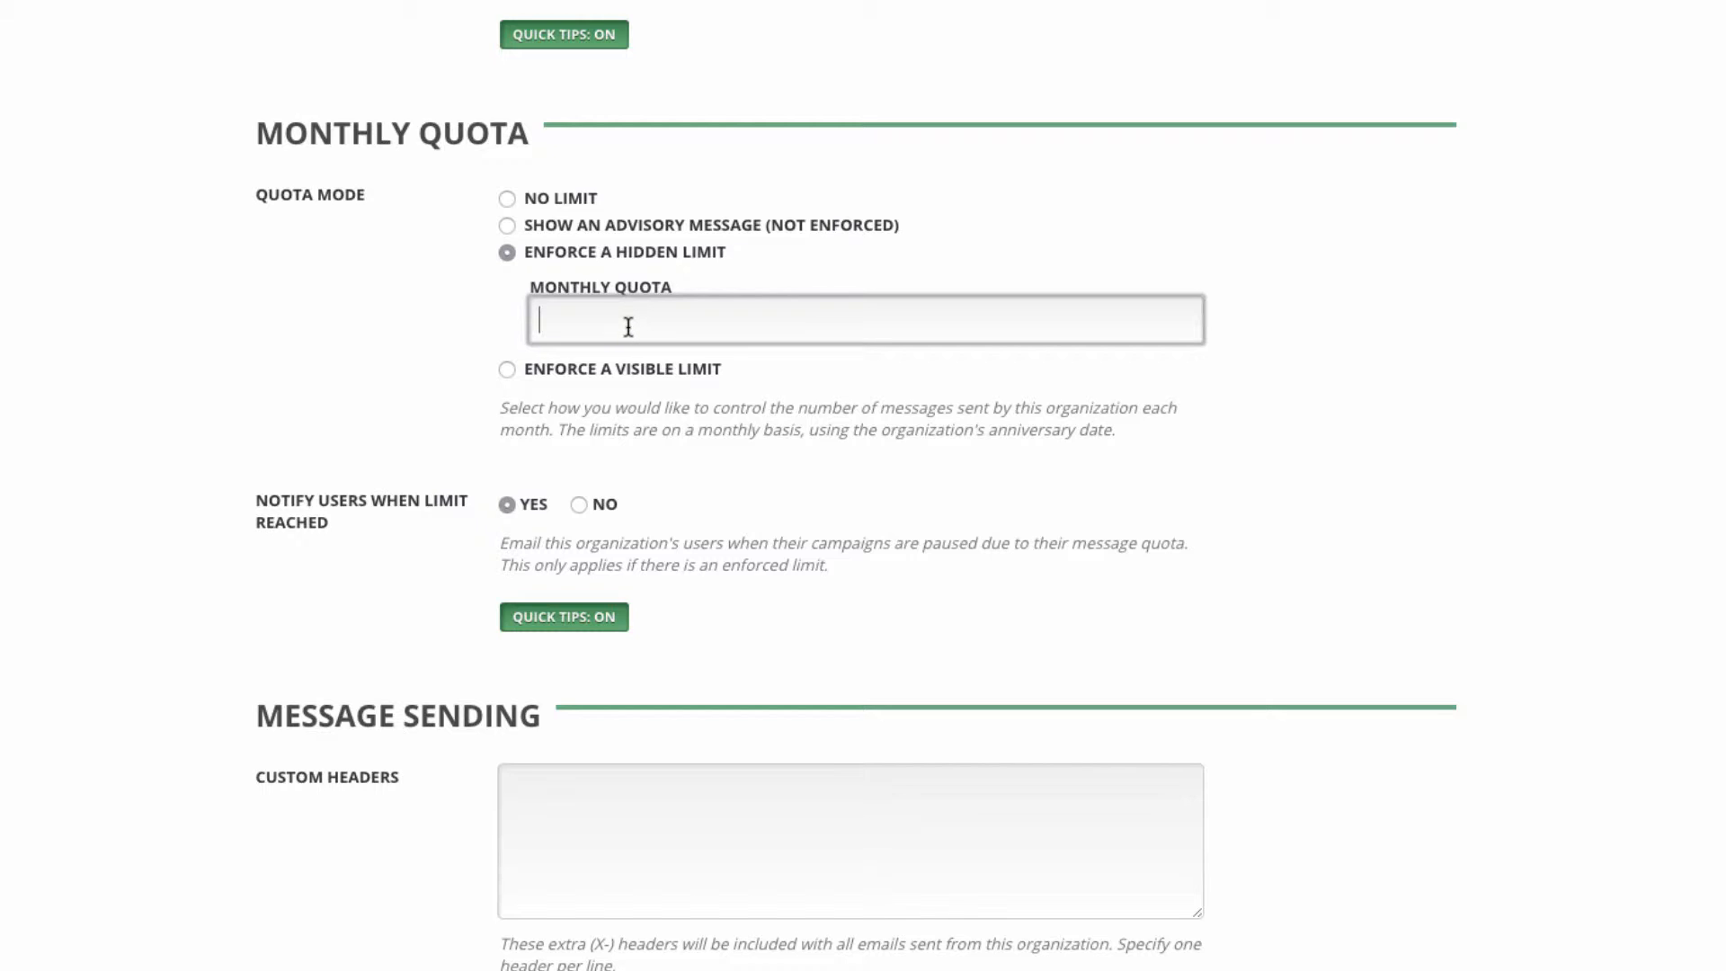
pyautogui.click(615, 367)
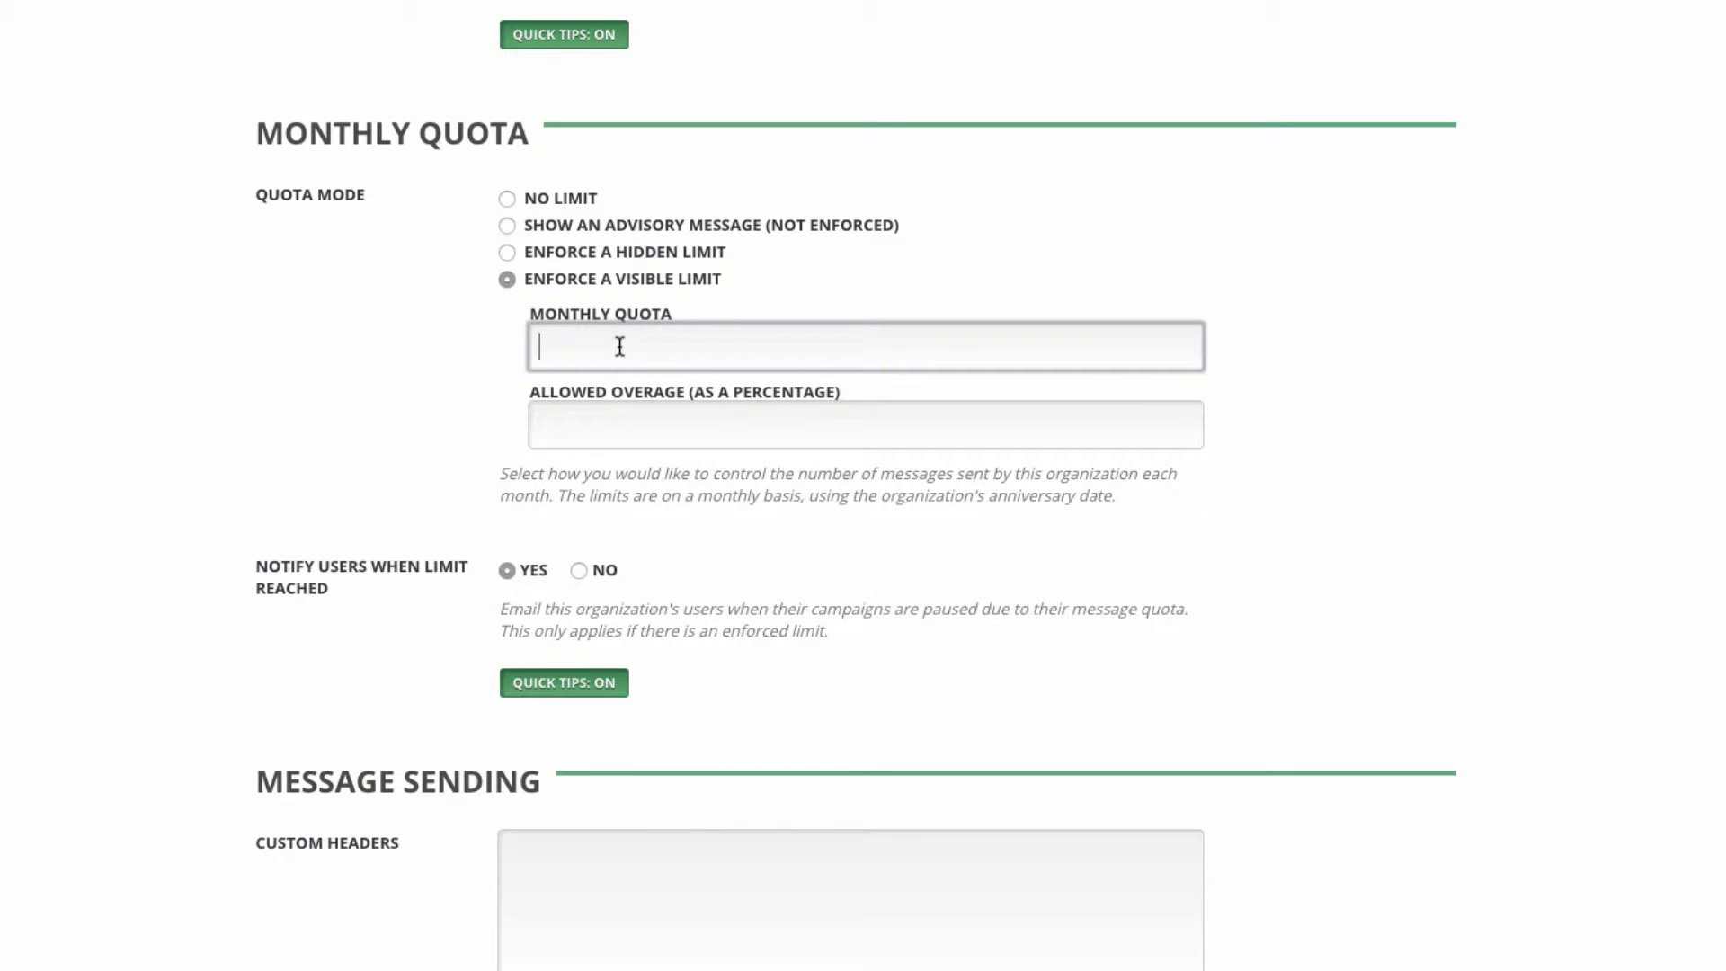
pyautogui.write('1000000')
pyautogui.click(617, 424)
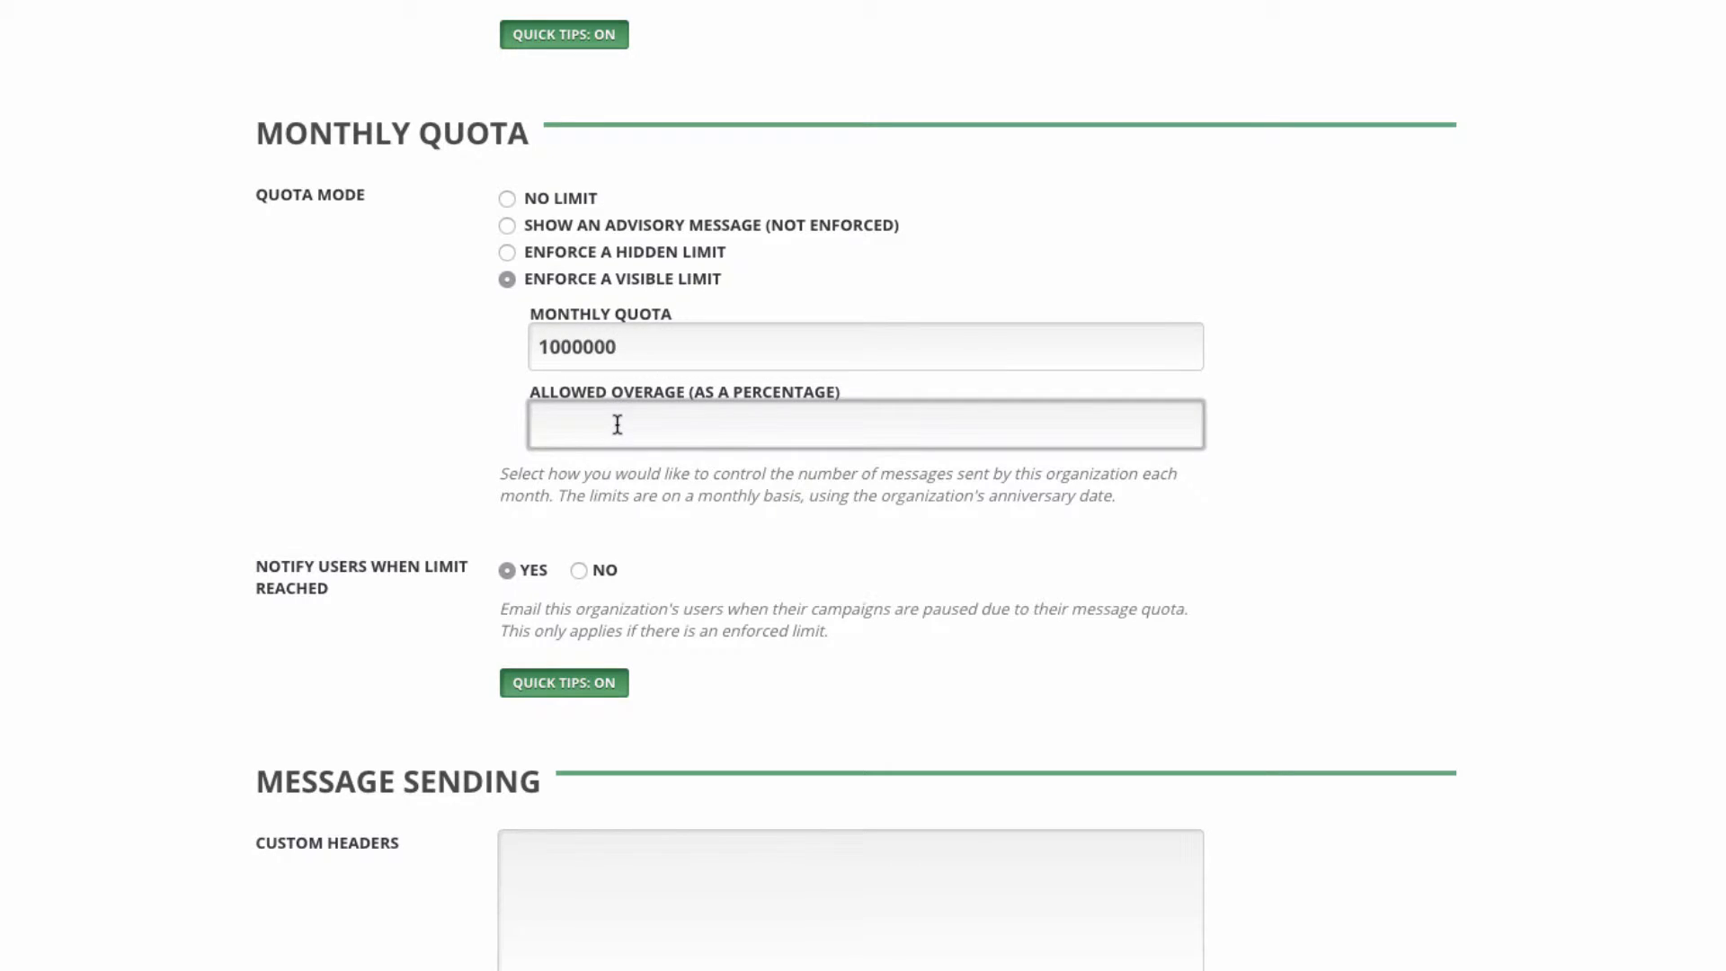
pyautogui.write('10')
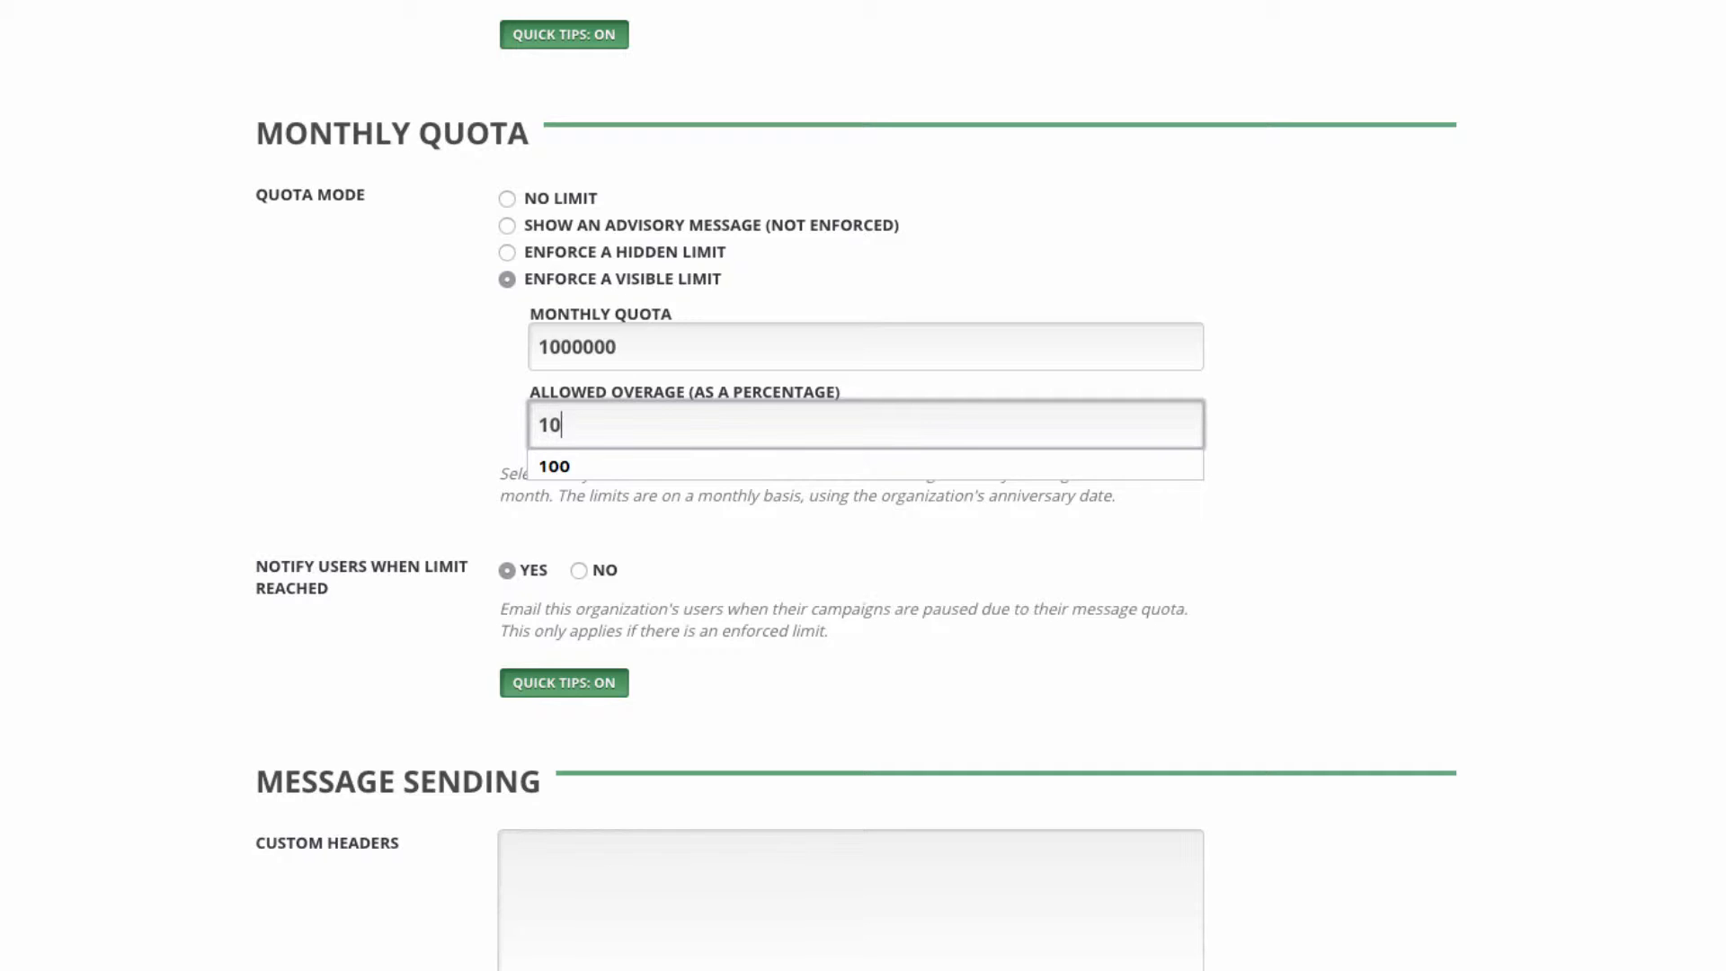
pyautogui.click(404, 440)
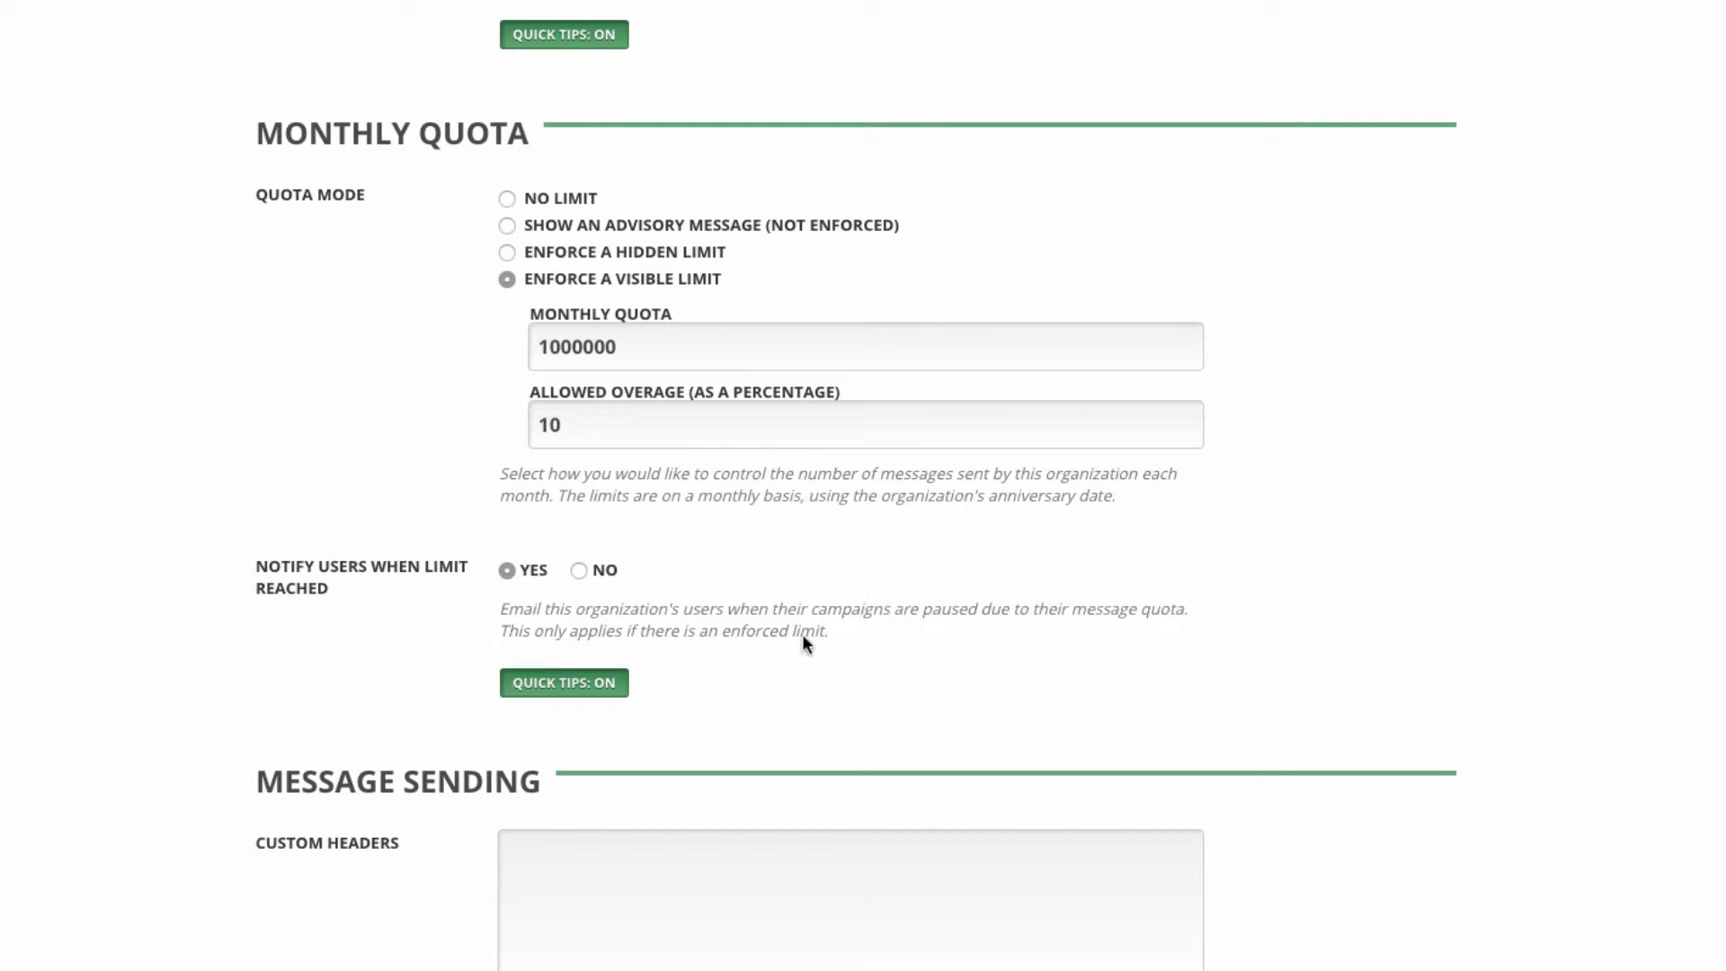
# In the permissions, restrict users to selecting from the ABC Widgets and smtp1-1 virtual MTAs
pyautogui.scroll(-5, 1228, 638)
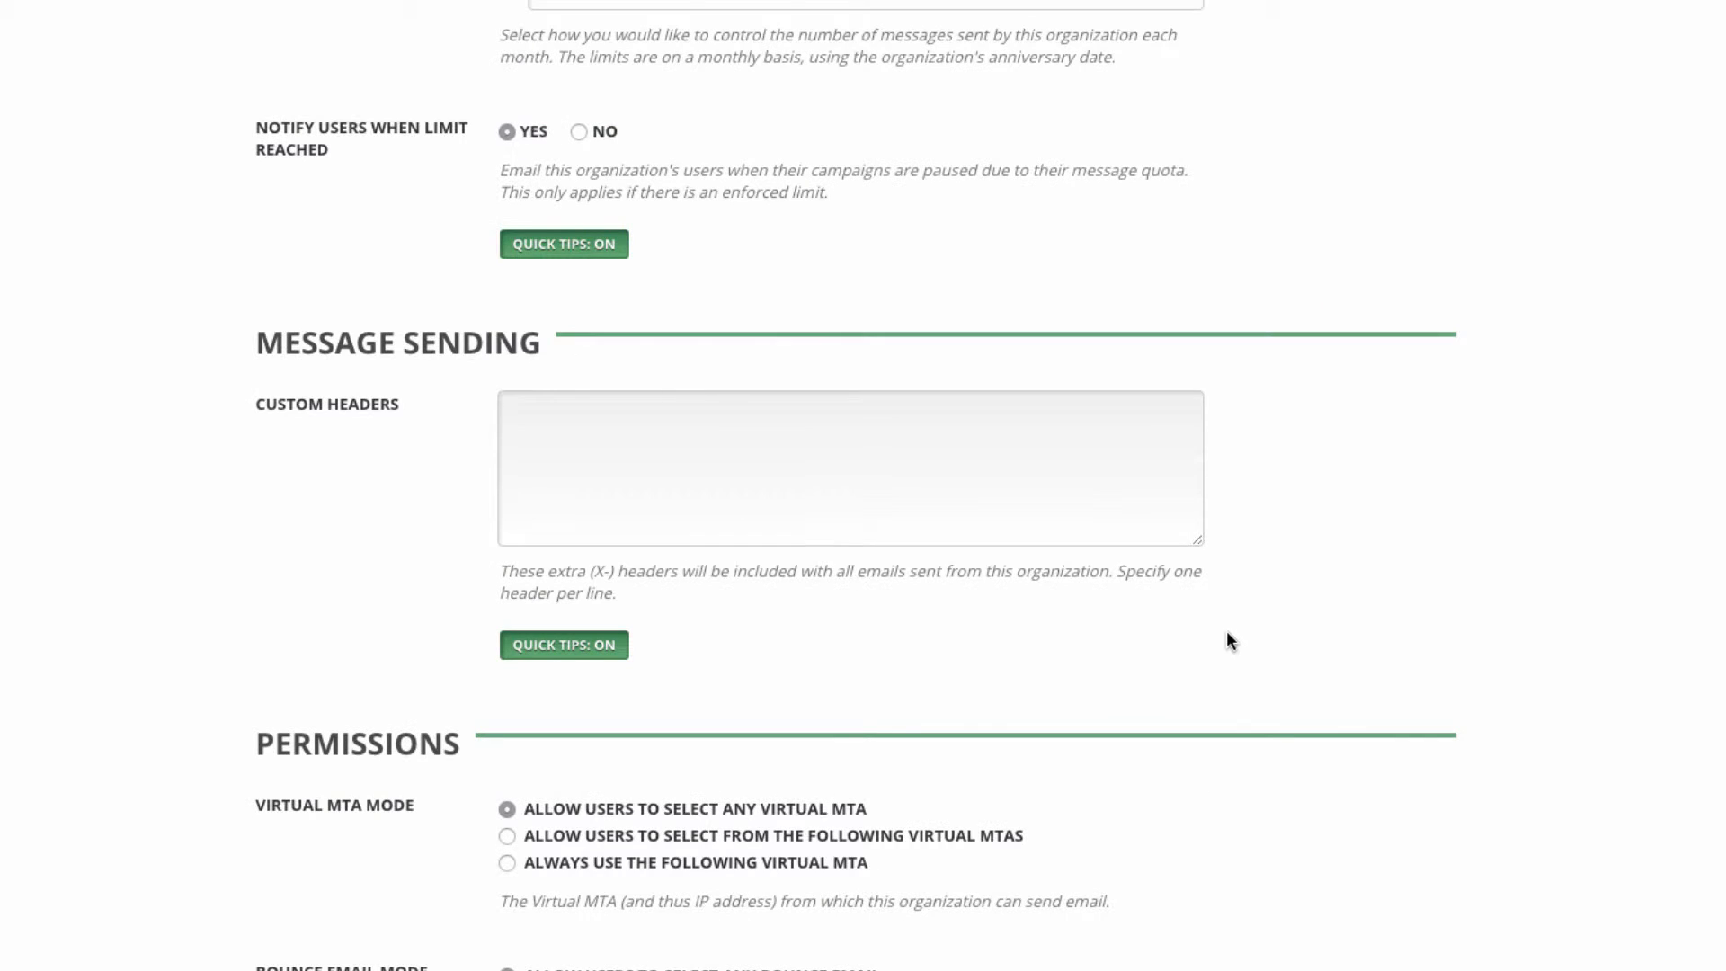
pyautogui.click(660, 442)
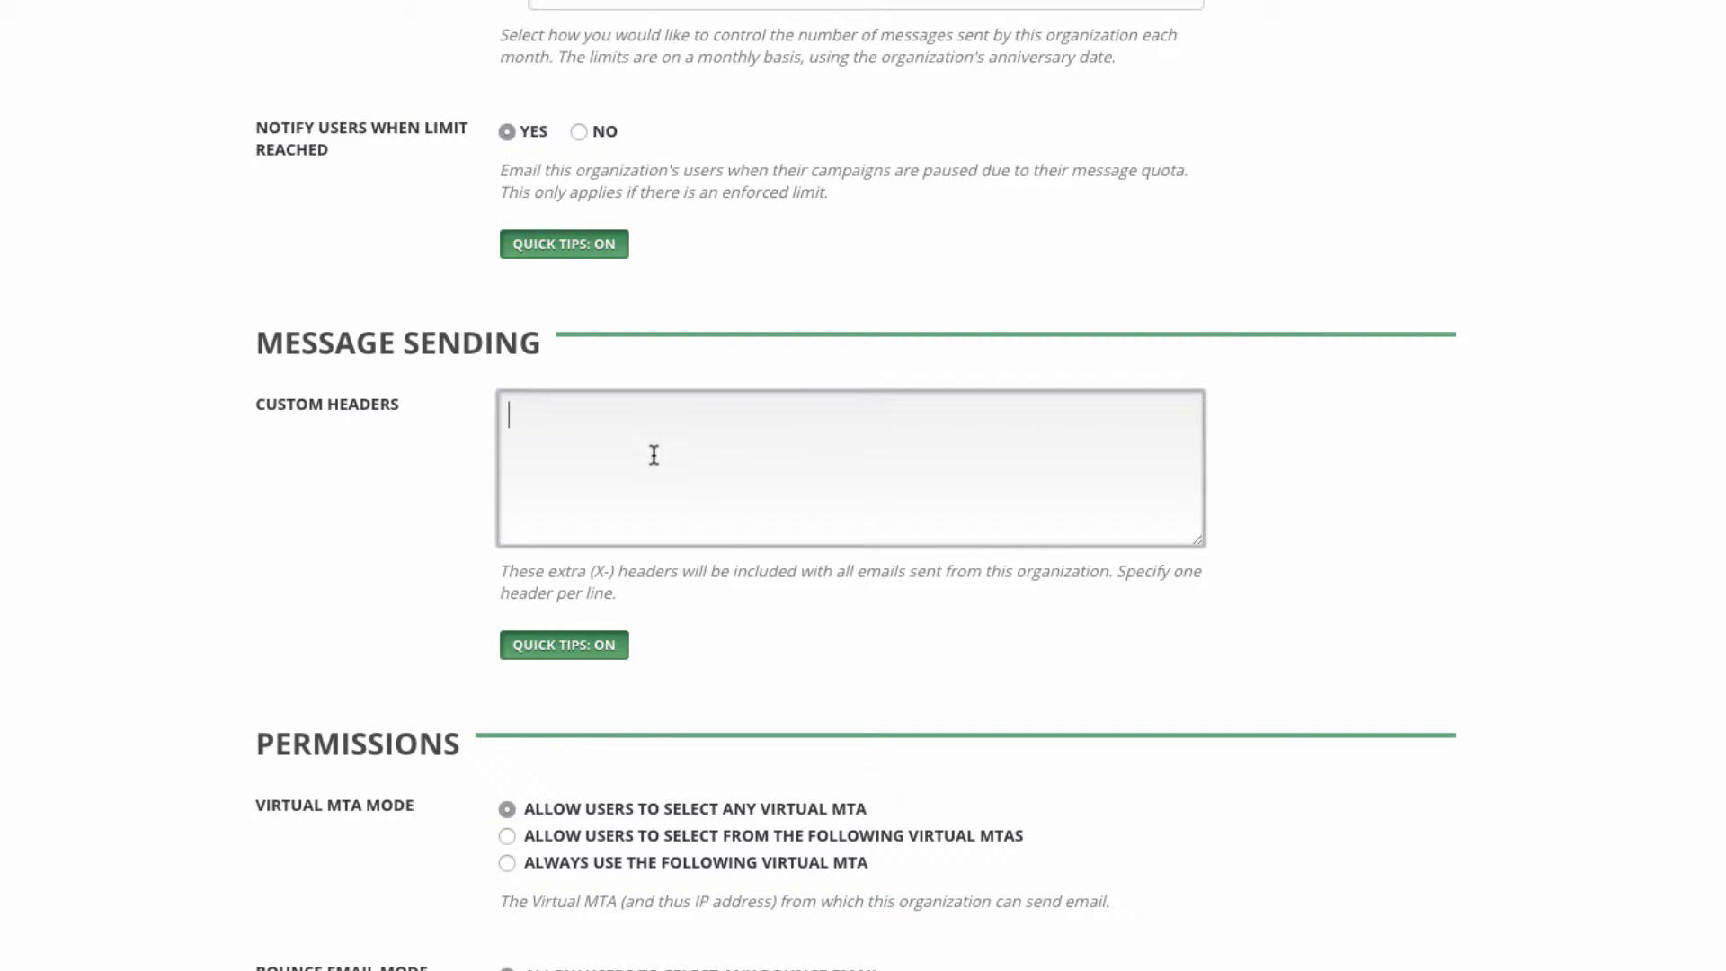
pyautogui.scroll(-5, 1209, 648)
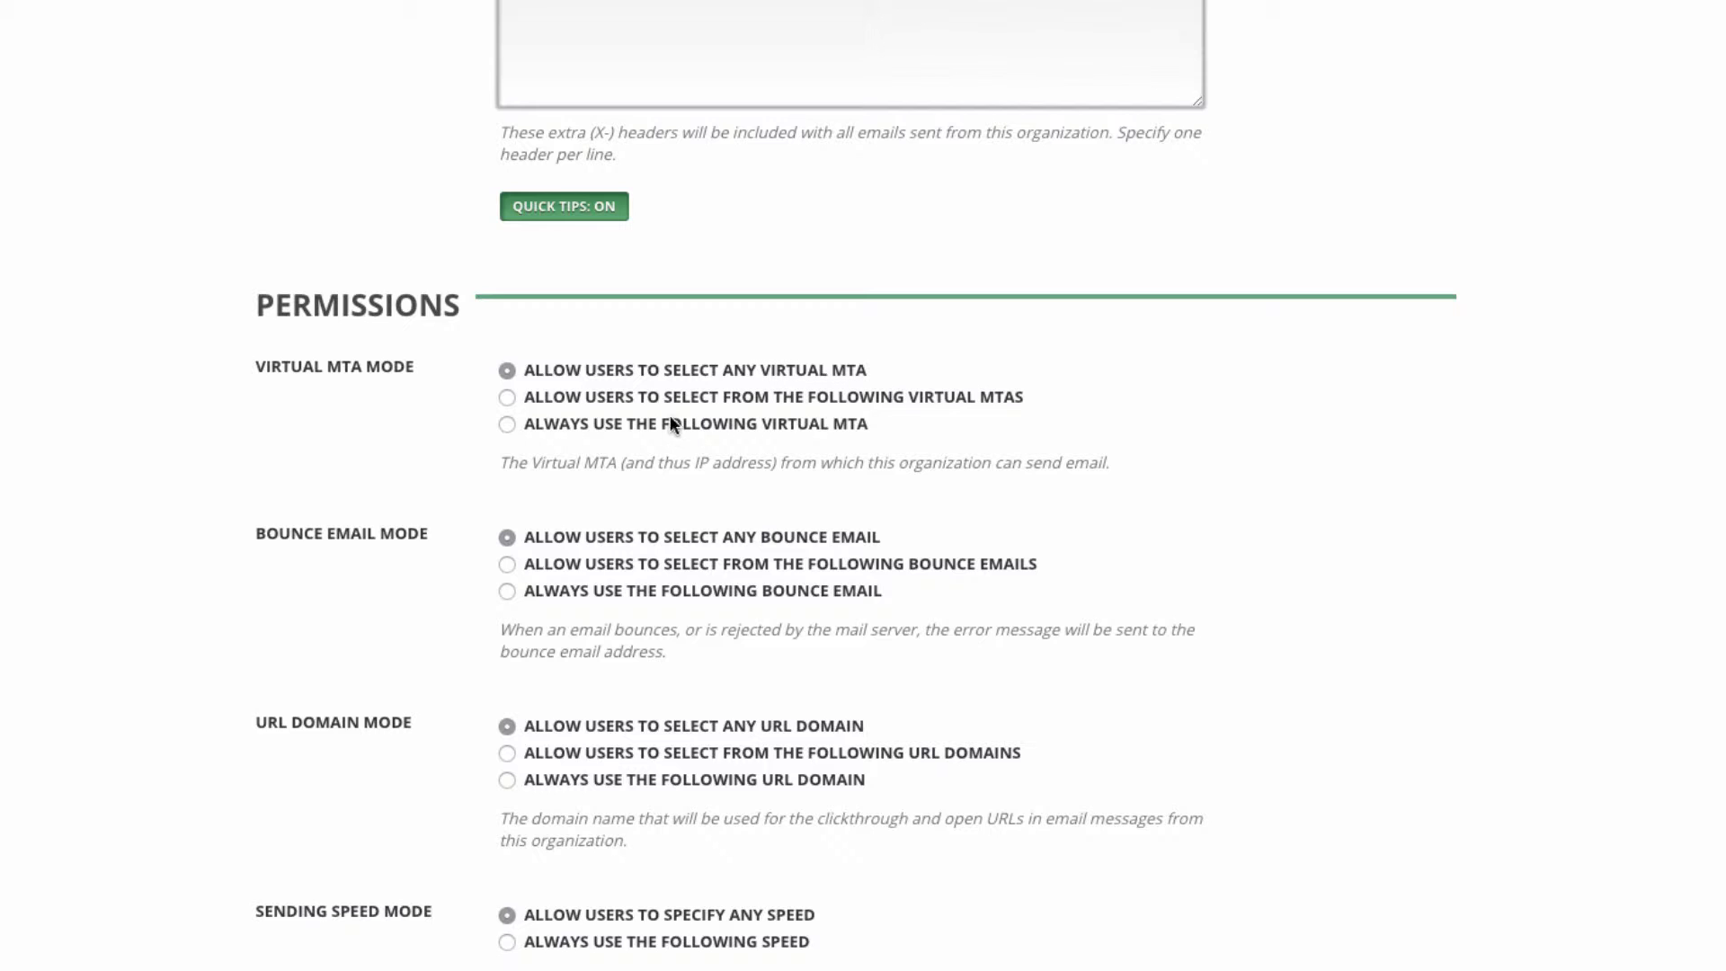
pyautogui.click(616, 399)
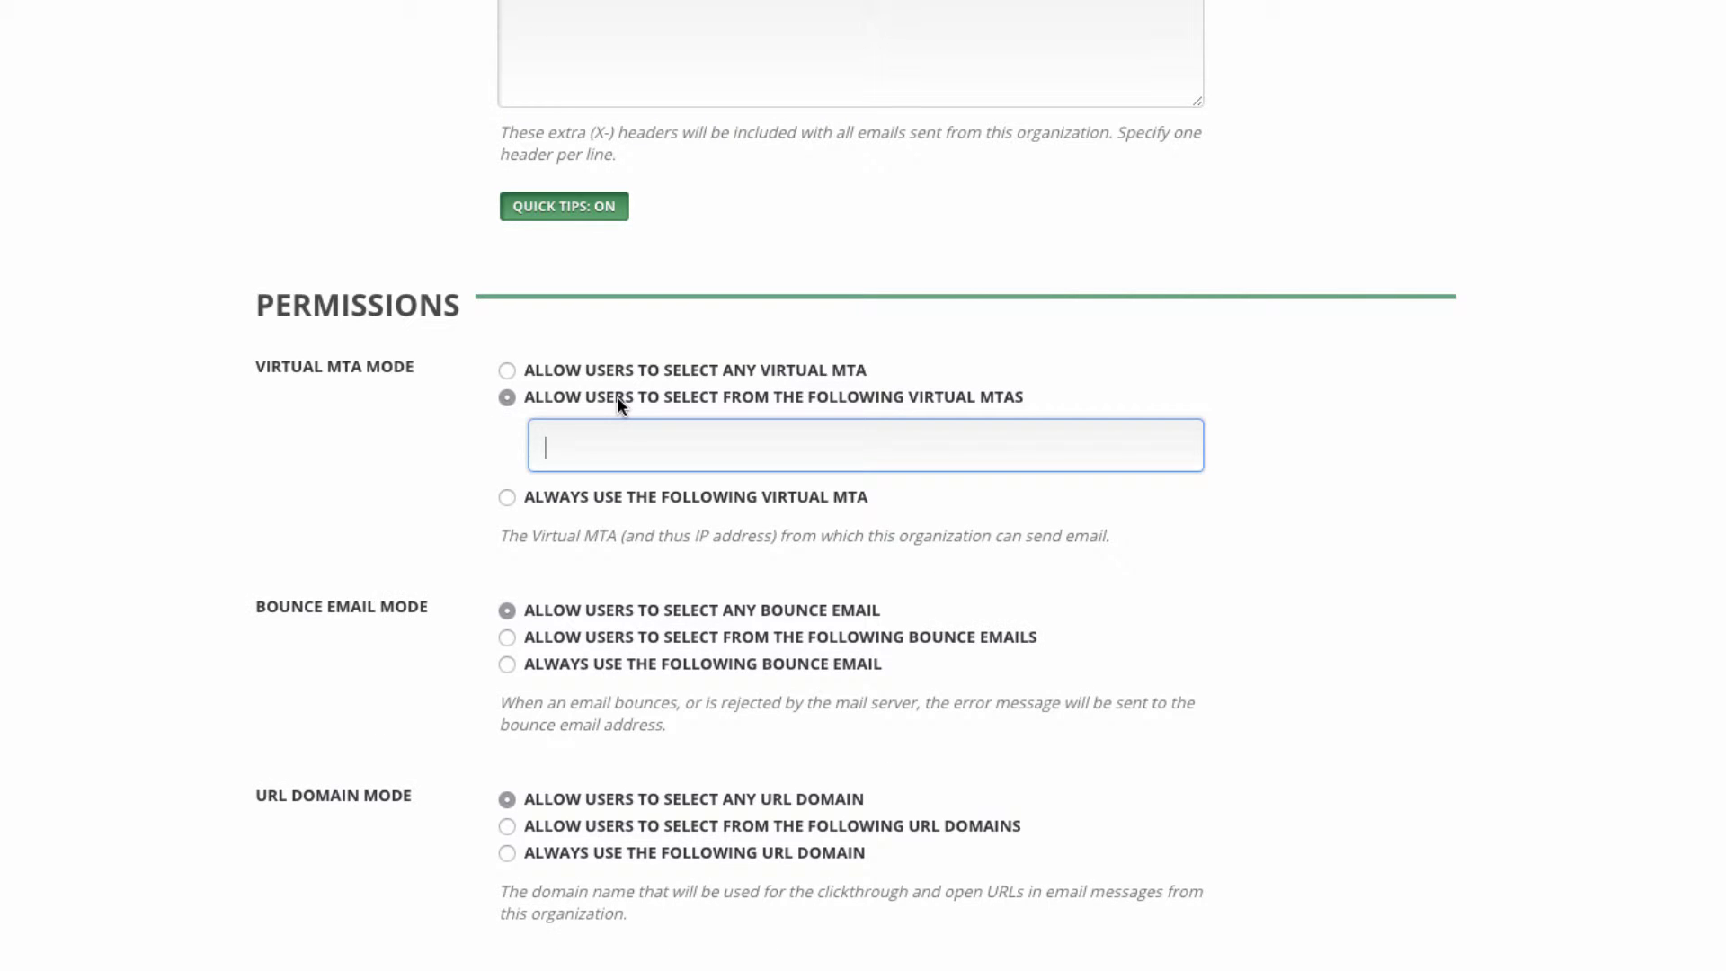
pyautogui.click(616, 443)
pyautogui.click(611, 594)
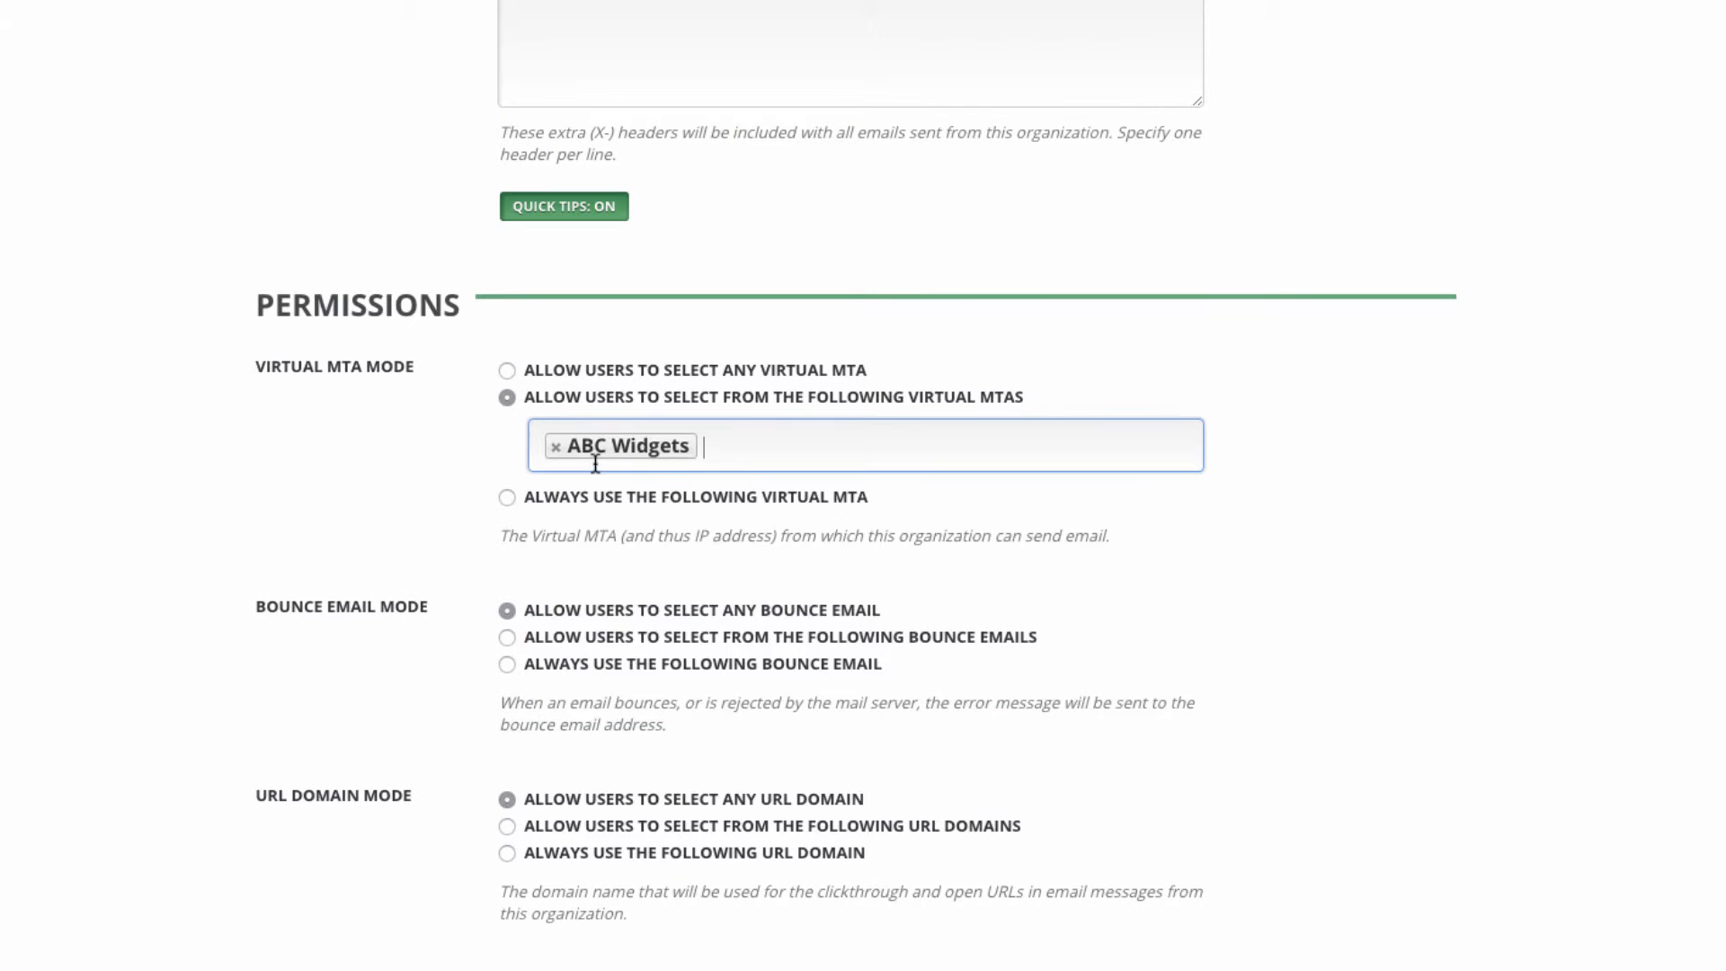
pyautogui.click(764, 451)
pyautogui.click(662, 701)
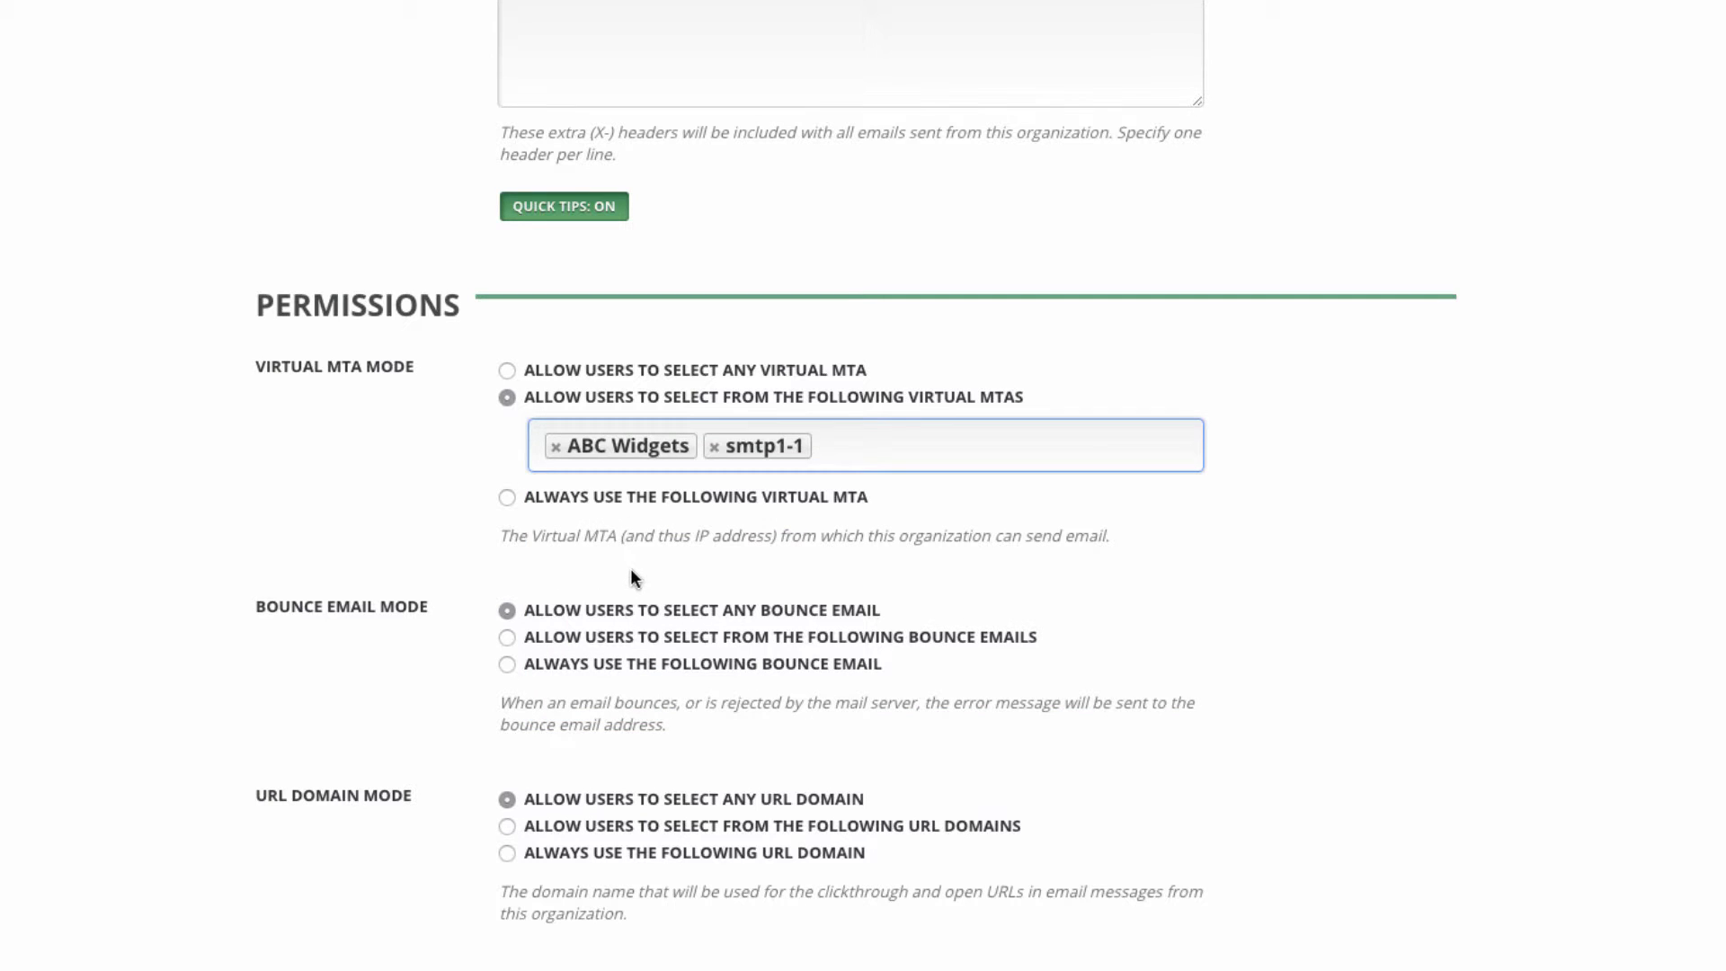
# Set the virtual MTA mode to always use ABC Widgets and create the organization
pyautogui.click(583, 496)
pyautogui.click(590, 477)
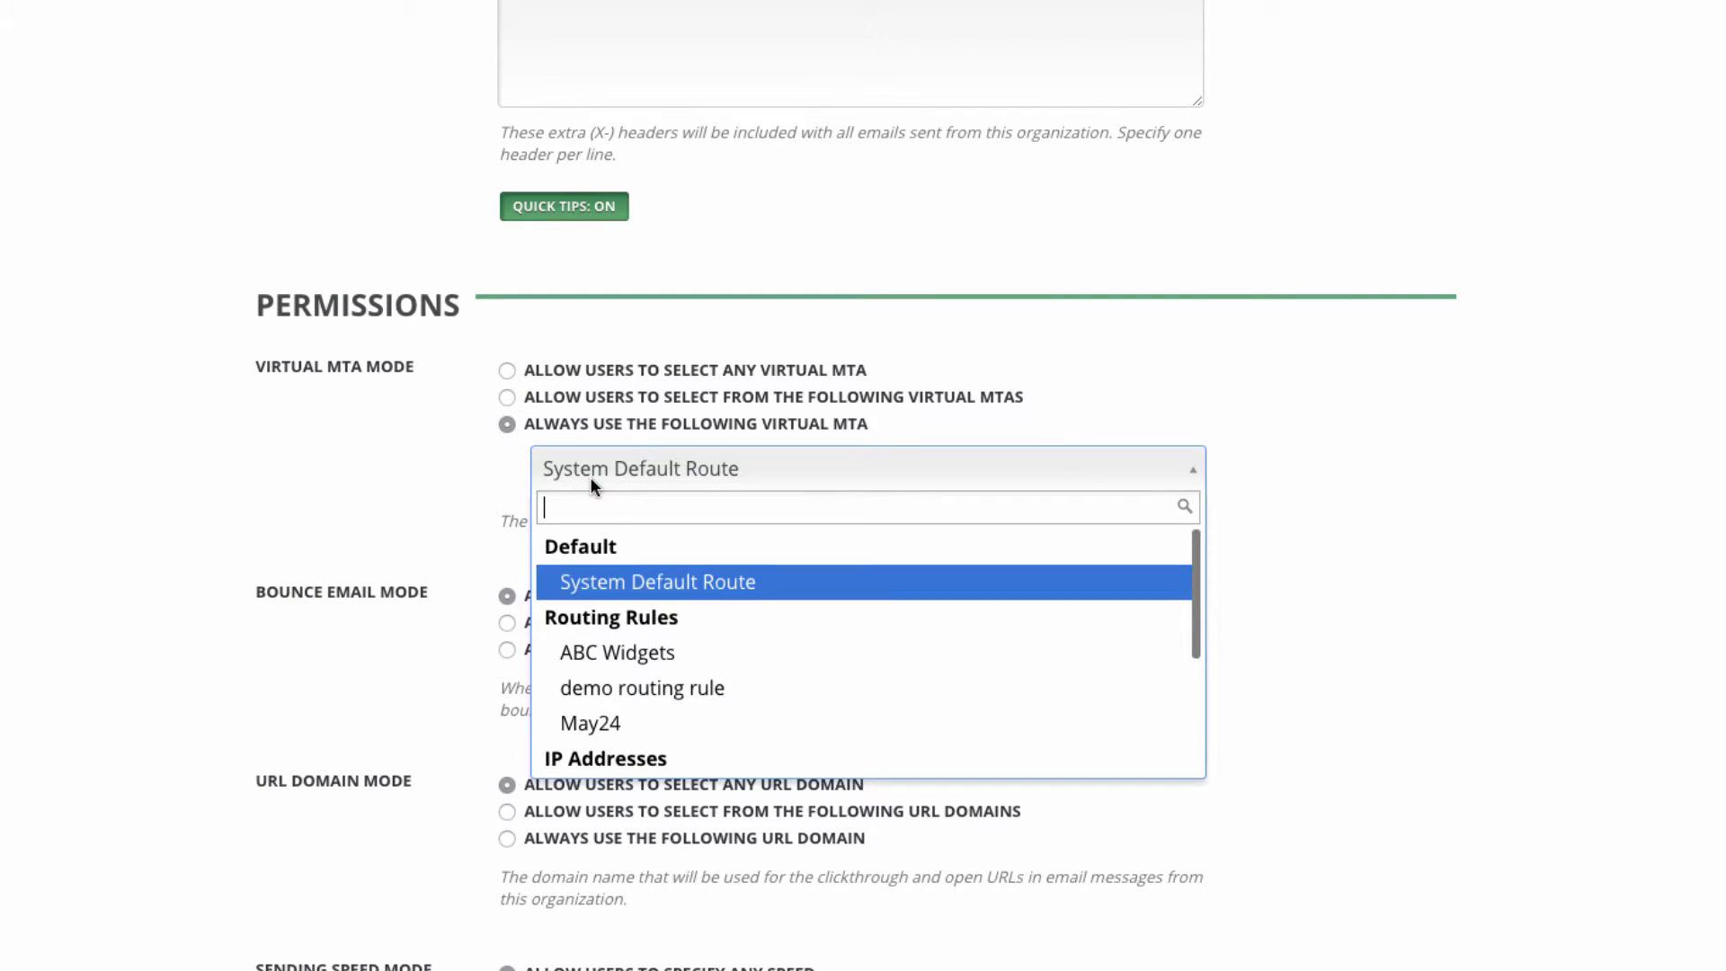
pyautogui.click(630, 645)
pyautogui.click(461, 493)
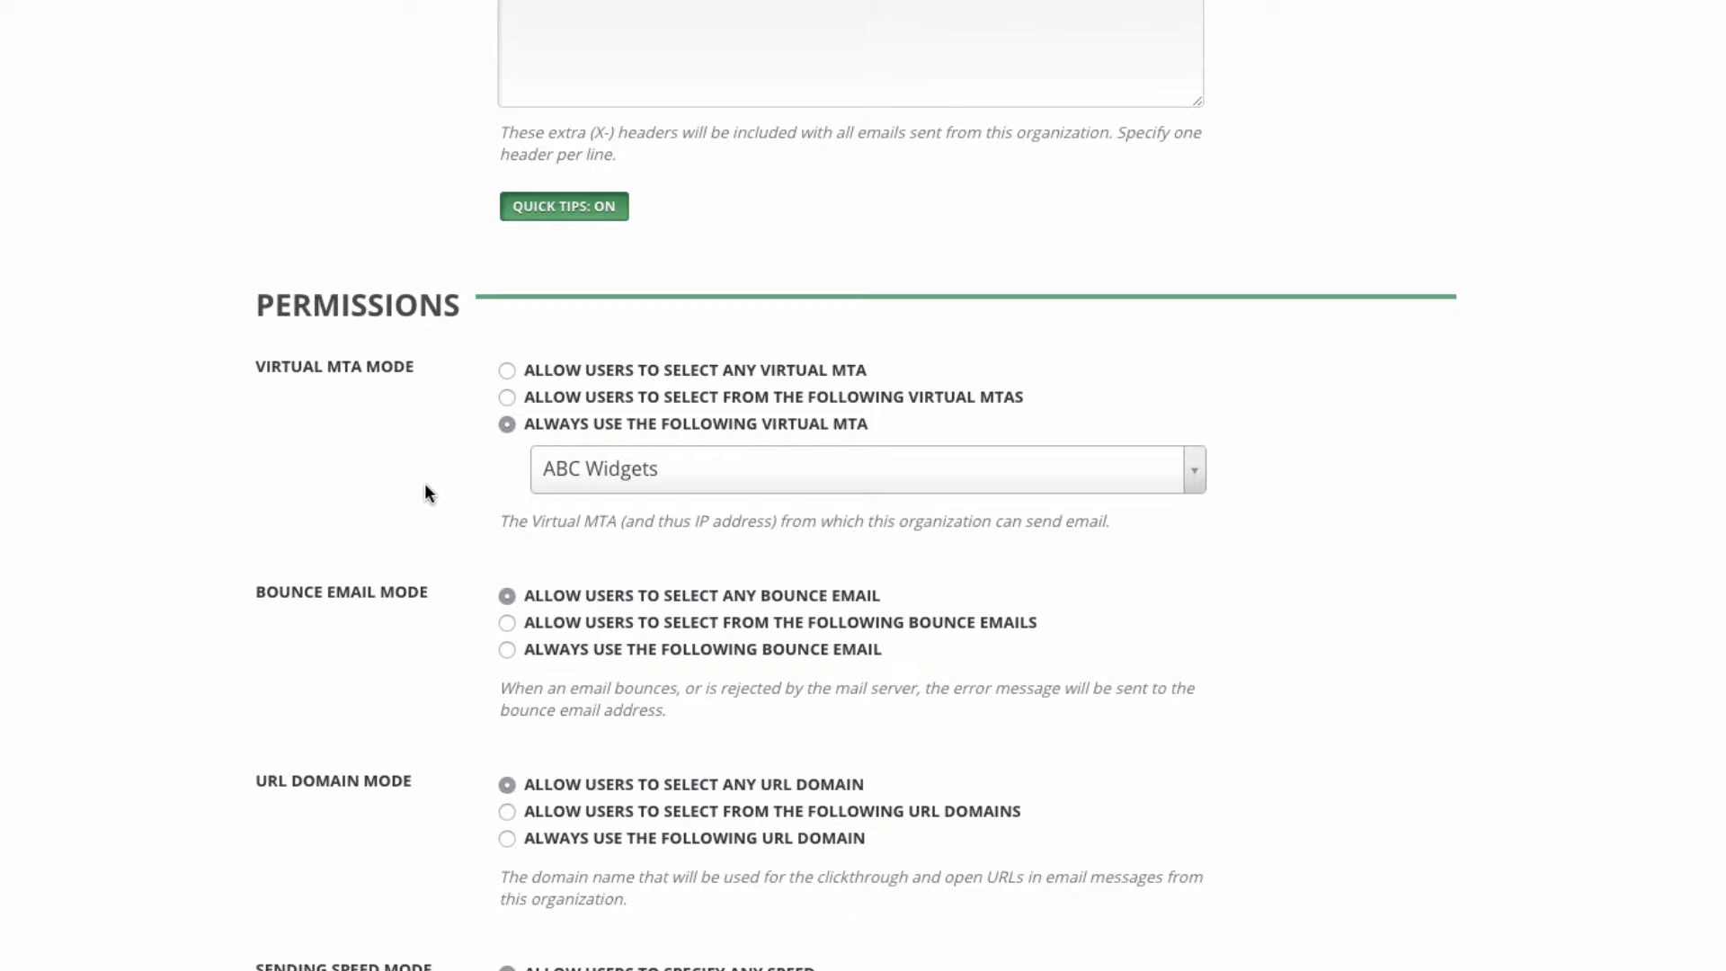
pyautogui.scroll(-10, 426, 491)
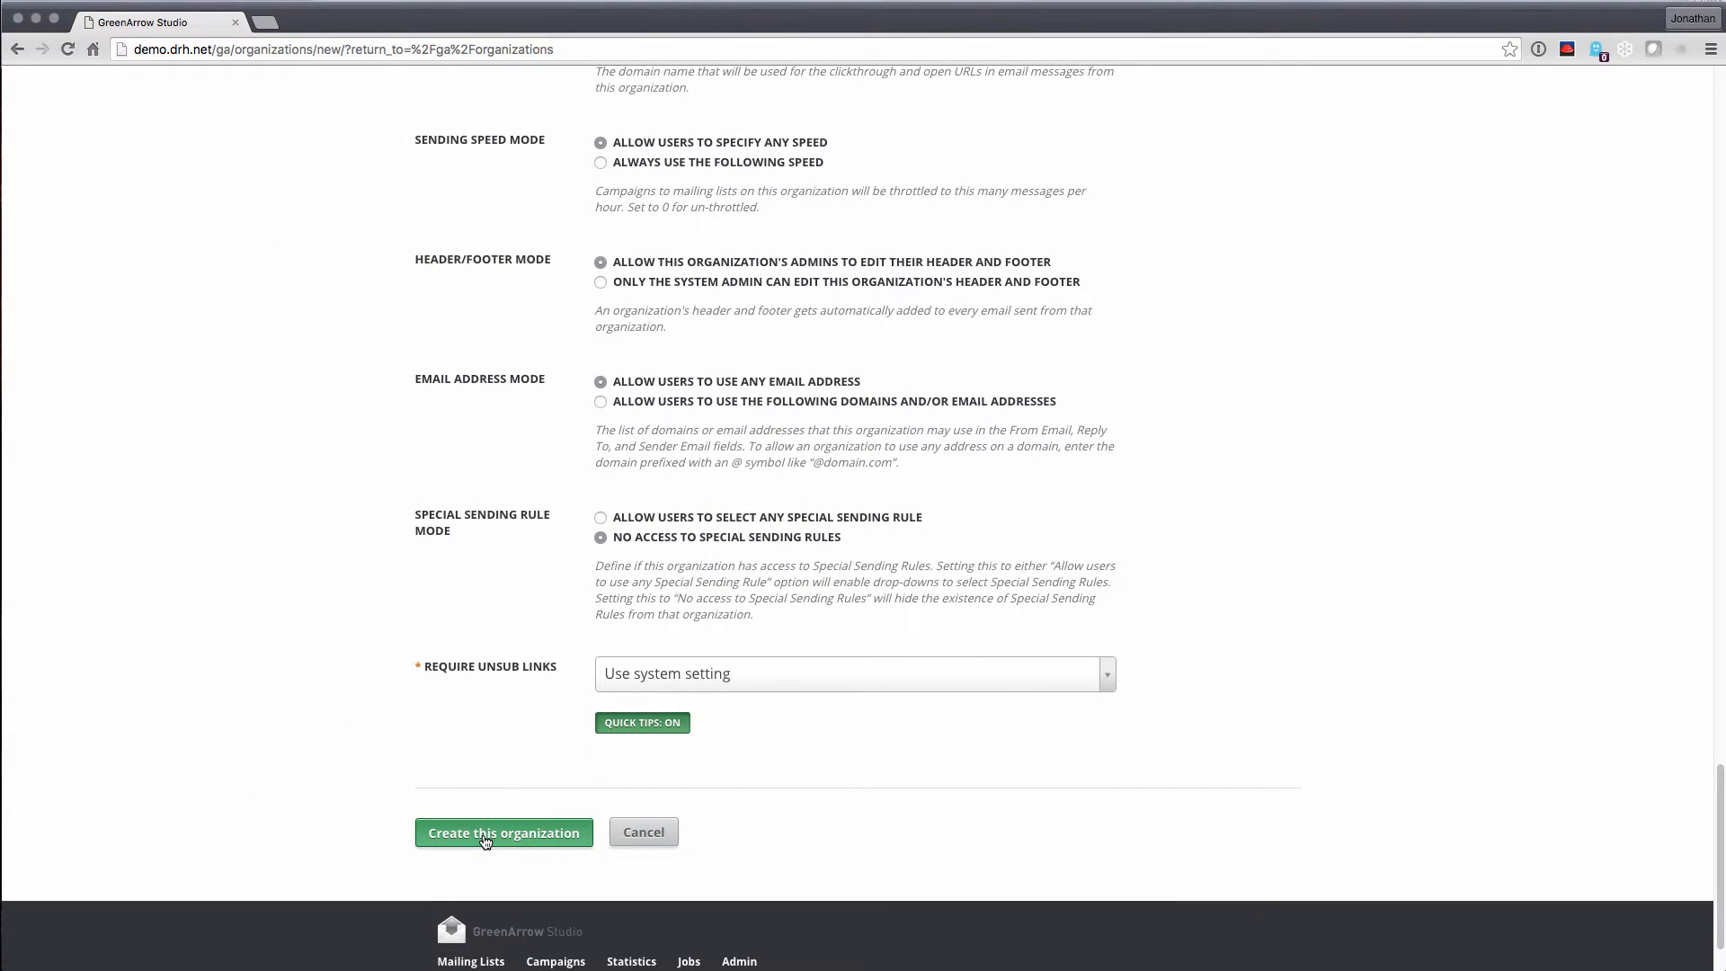
pyautogui.click(485, 841)
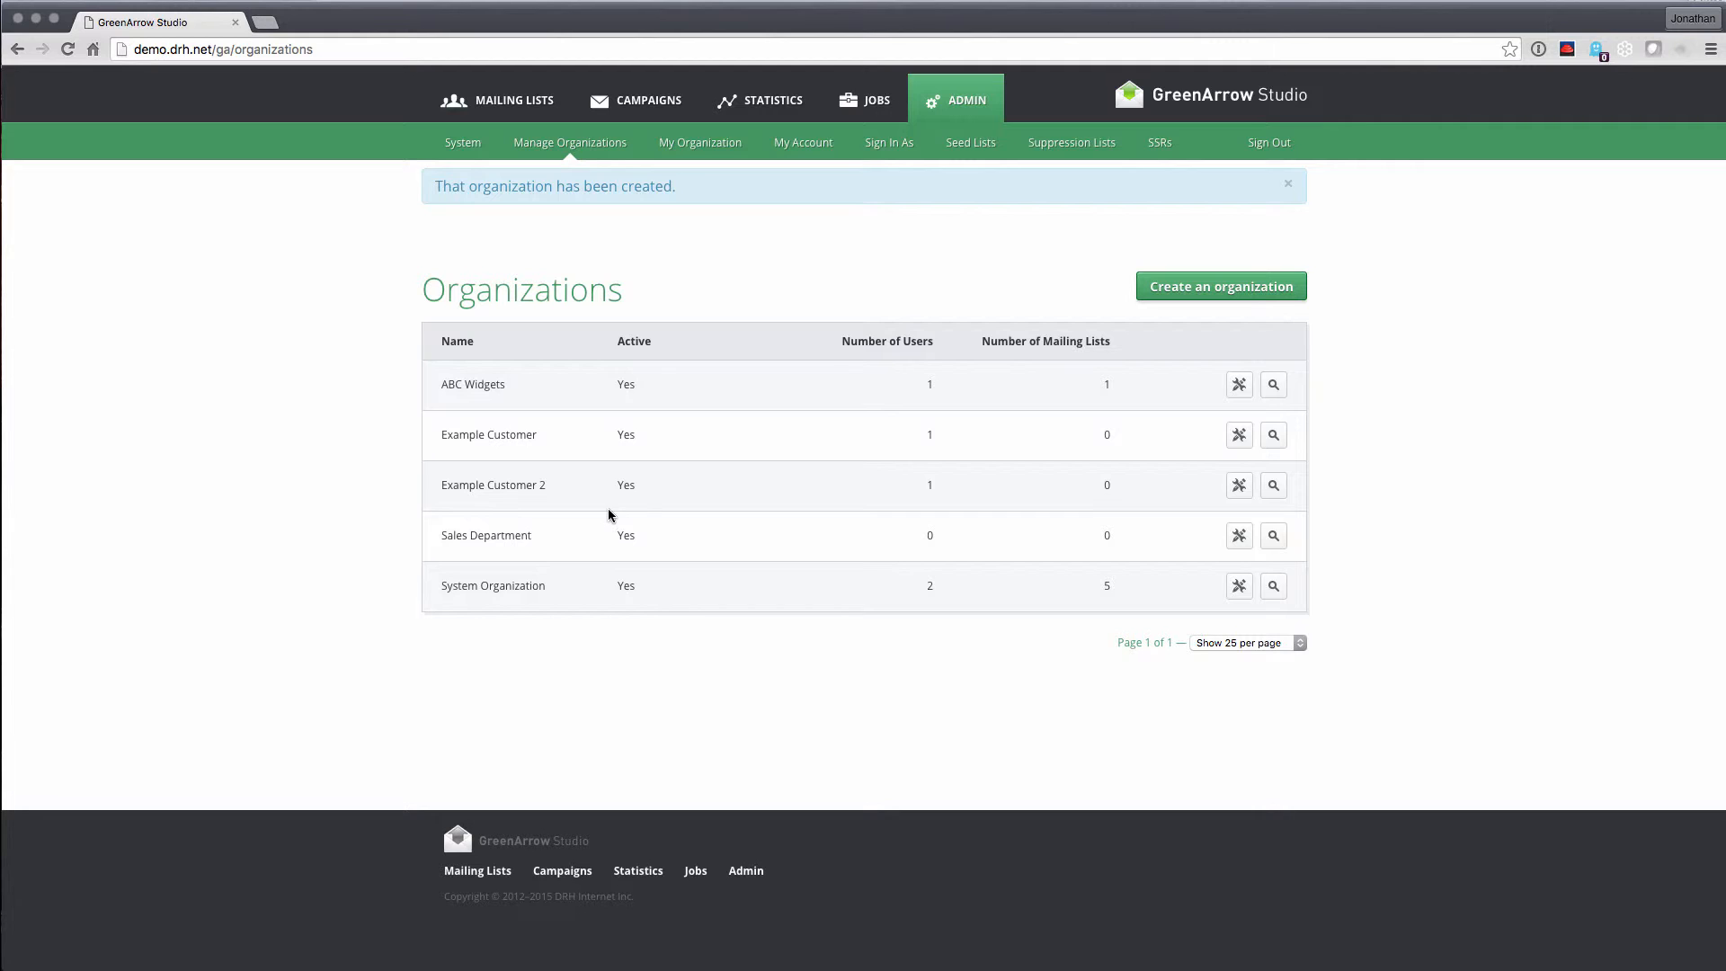
# Start a new user in the Sales Department organization and enter the user's email address and name
pyautogui.click(1273, 543)
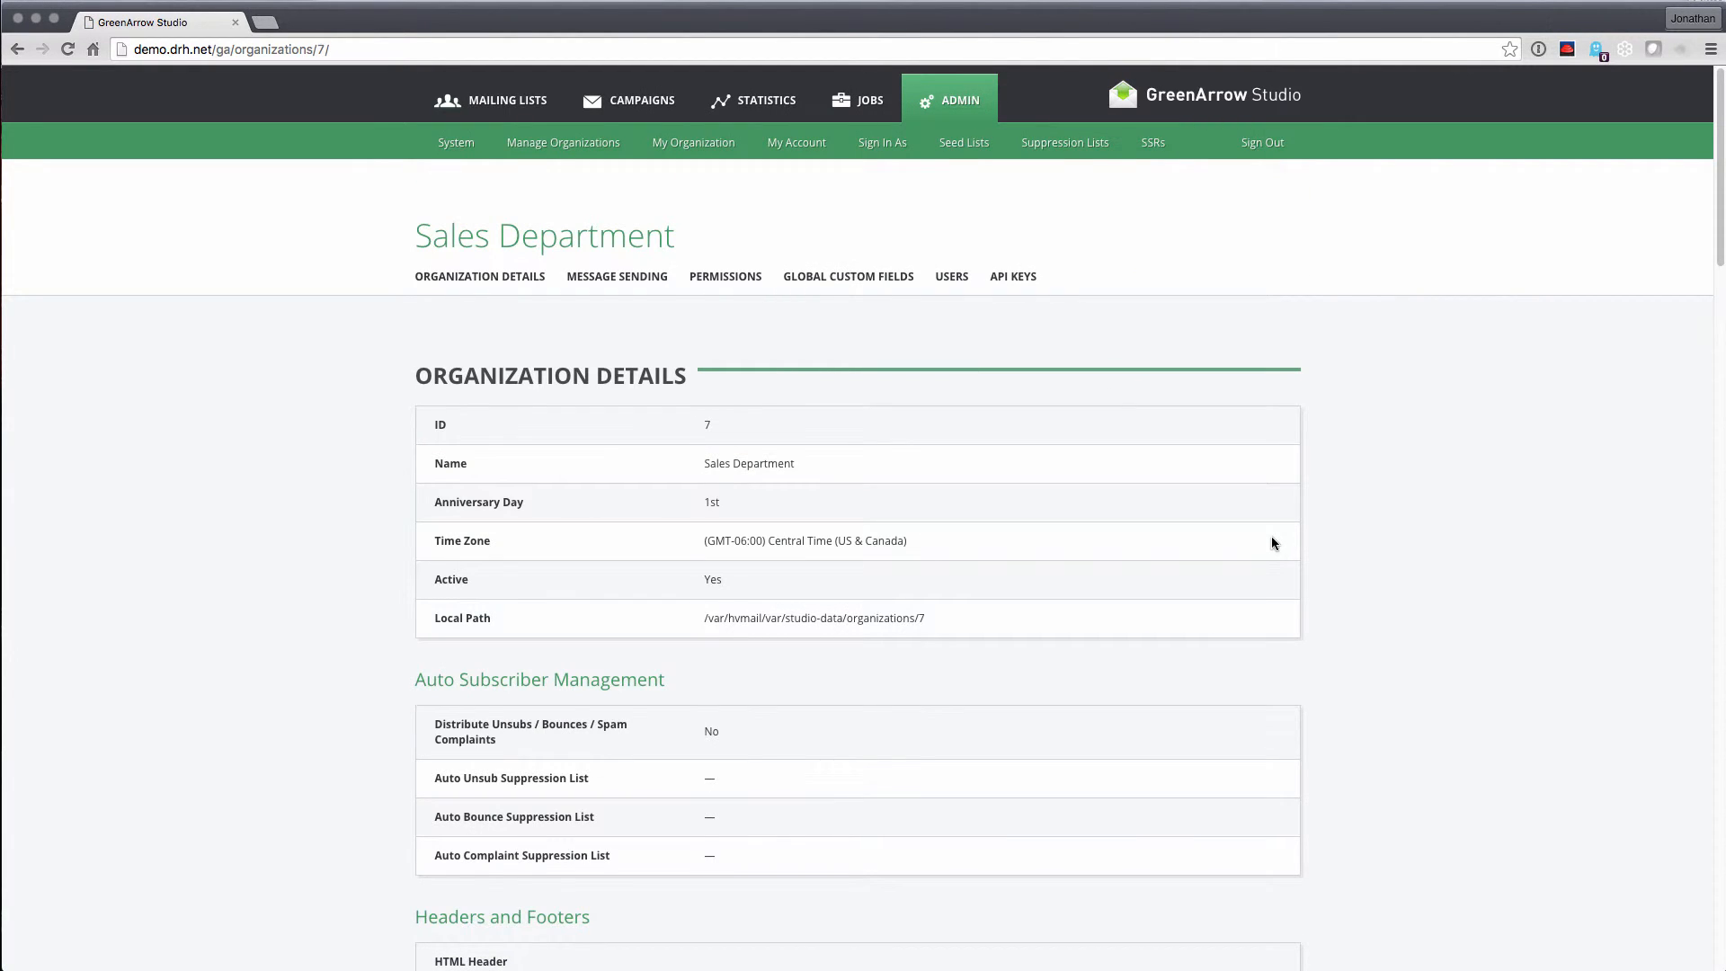
pyautogui.click(953, 276)
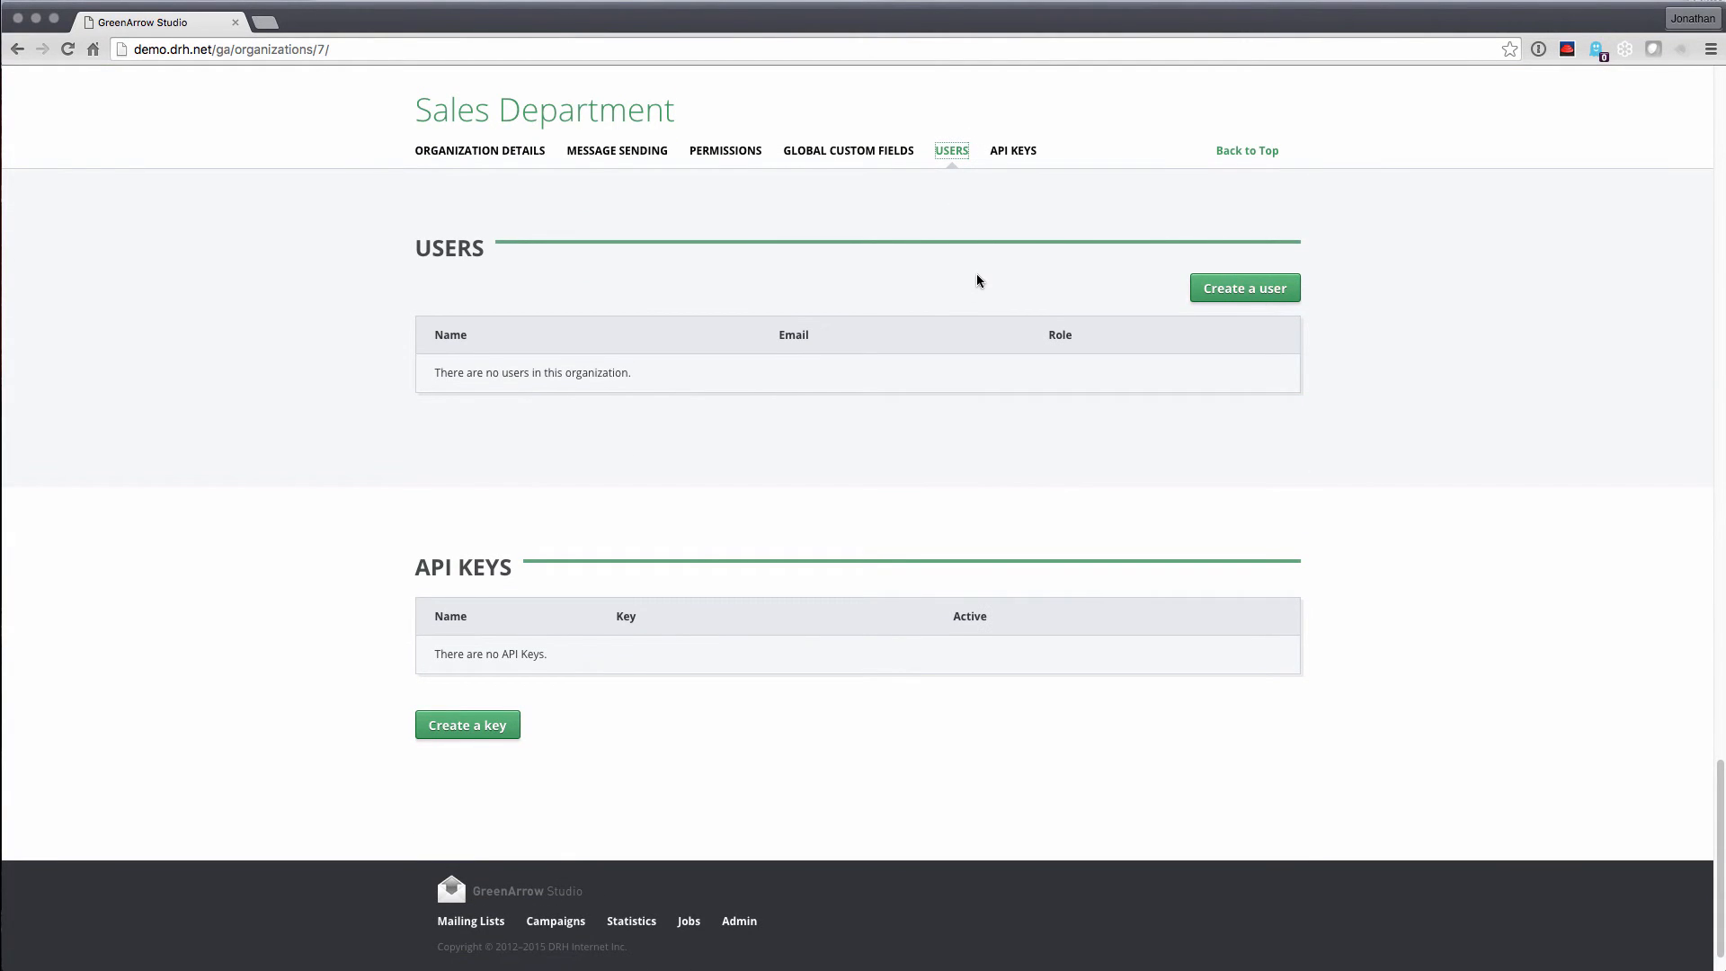
pyautogui.click(1238, 295)
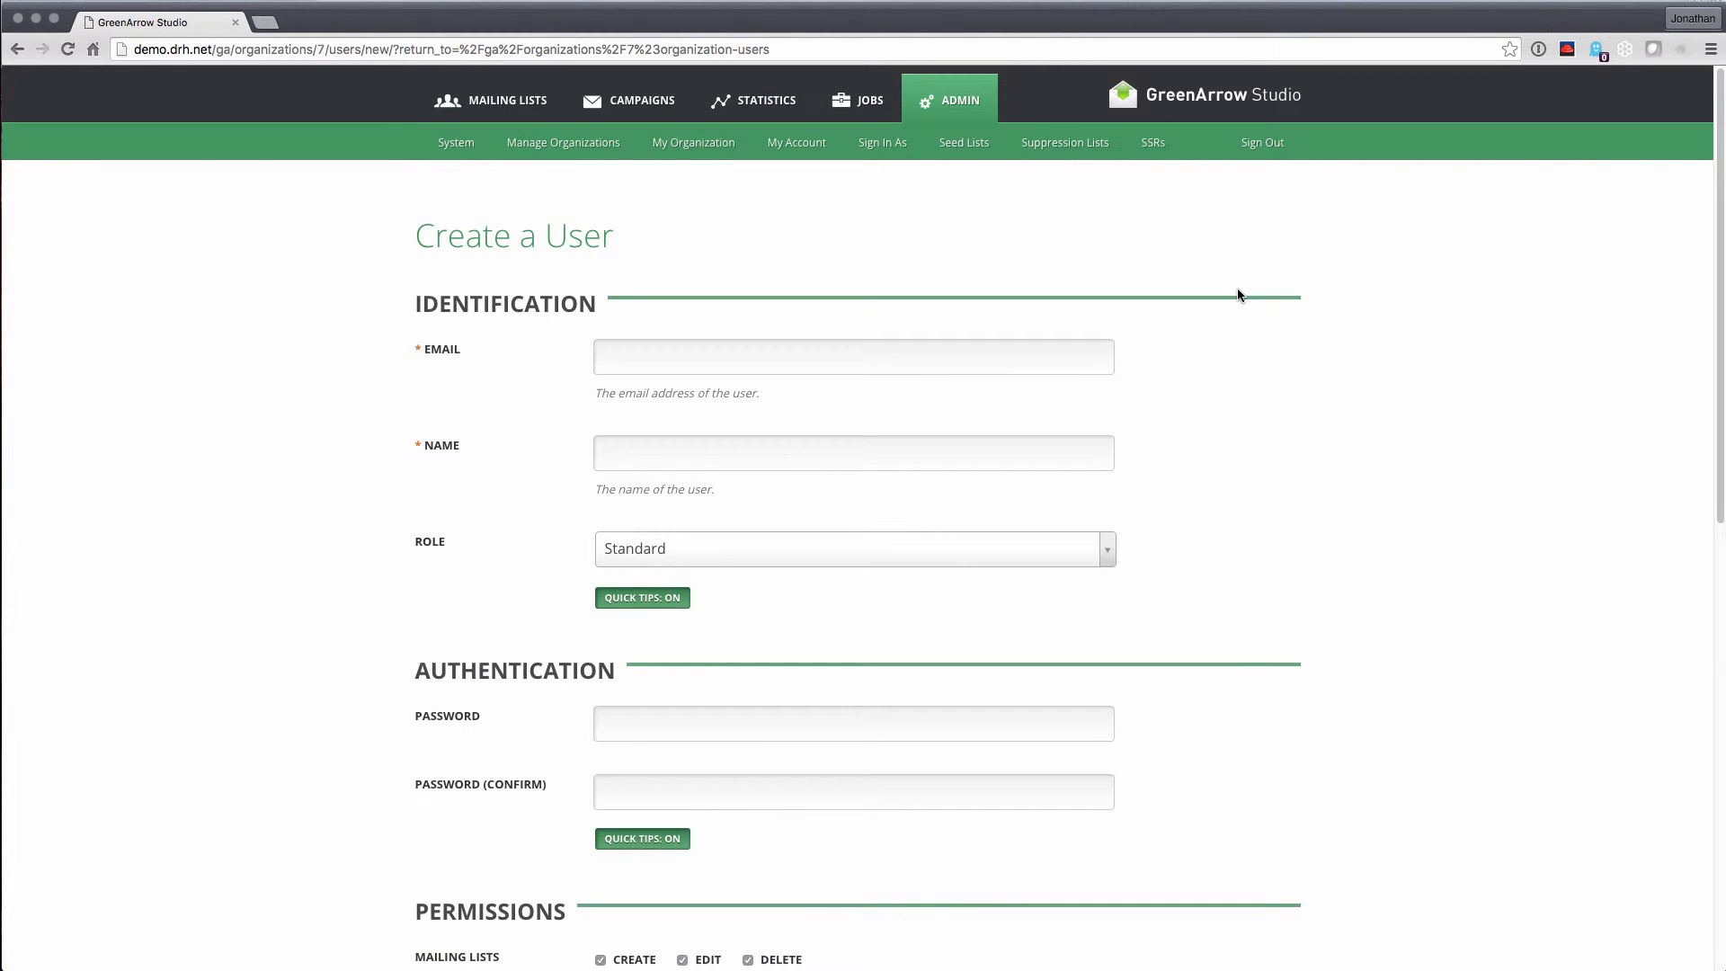
pyautogui.click(883, 358)
pyautogui.write('te')
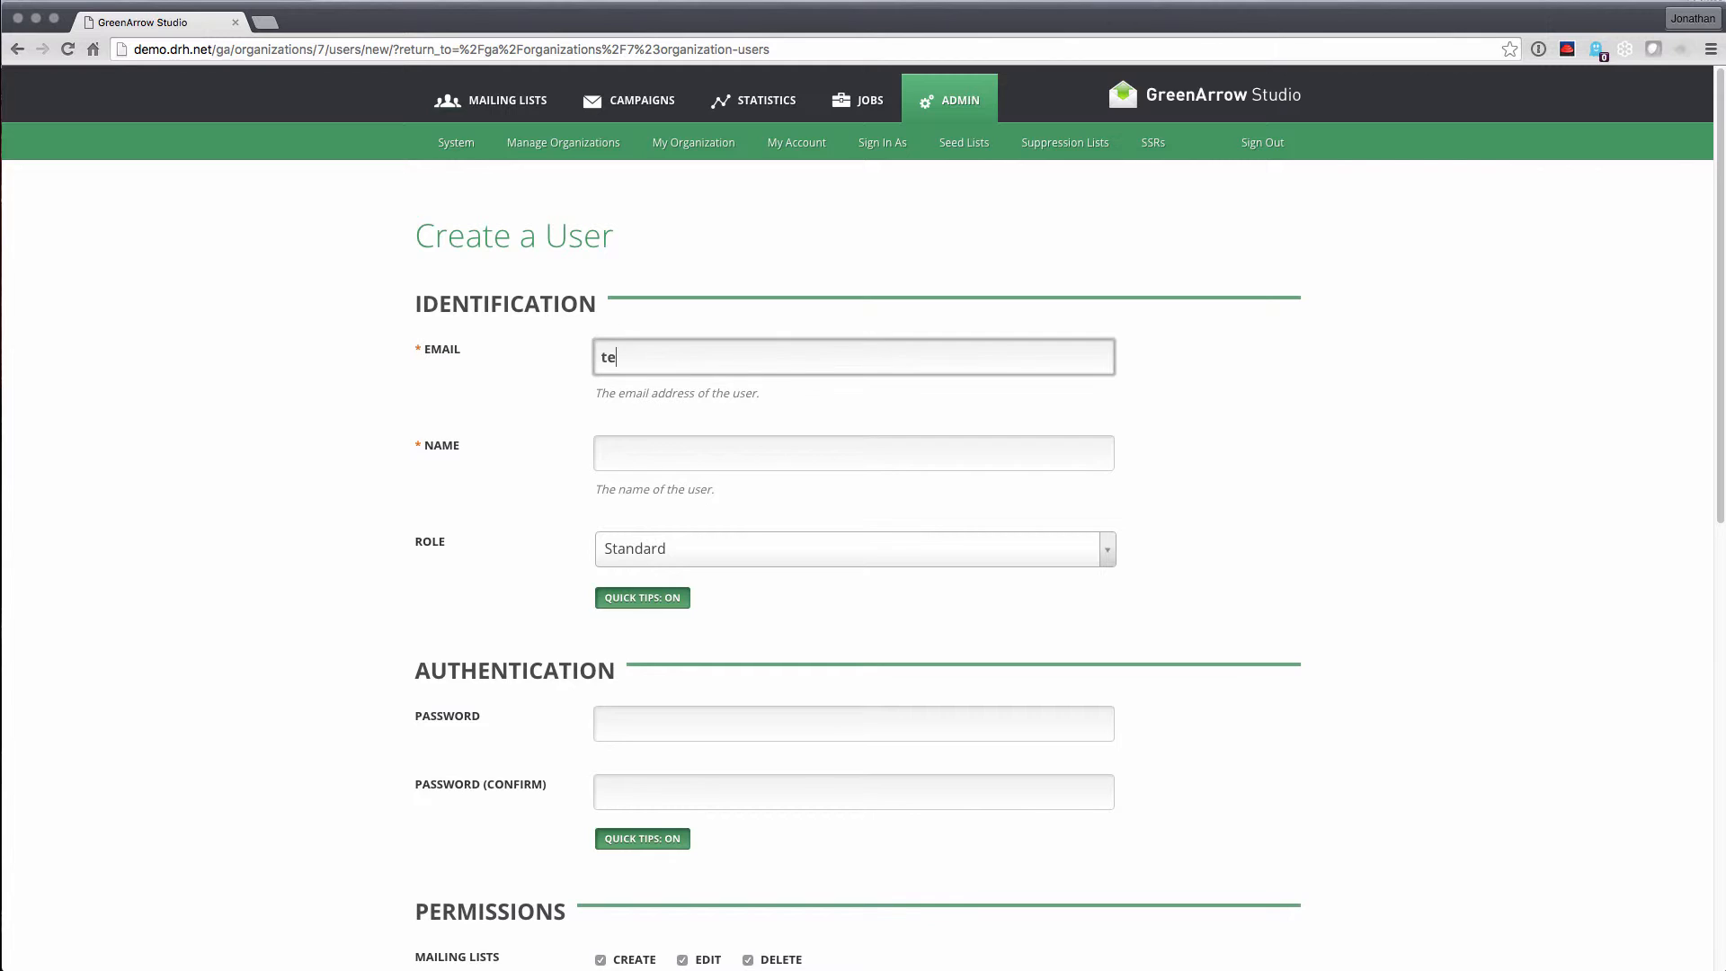
pyautogui.write('st@example.com')
pyautogui.click(602, 453)
pyautogui.write('Test User')
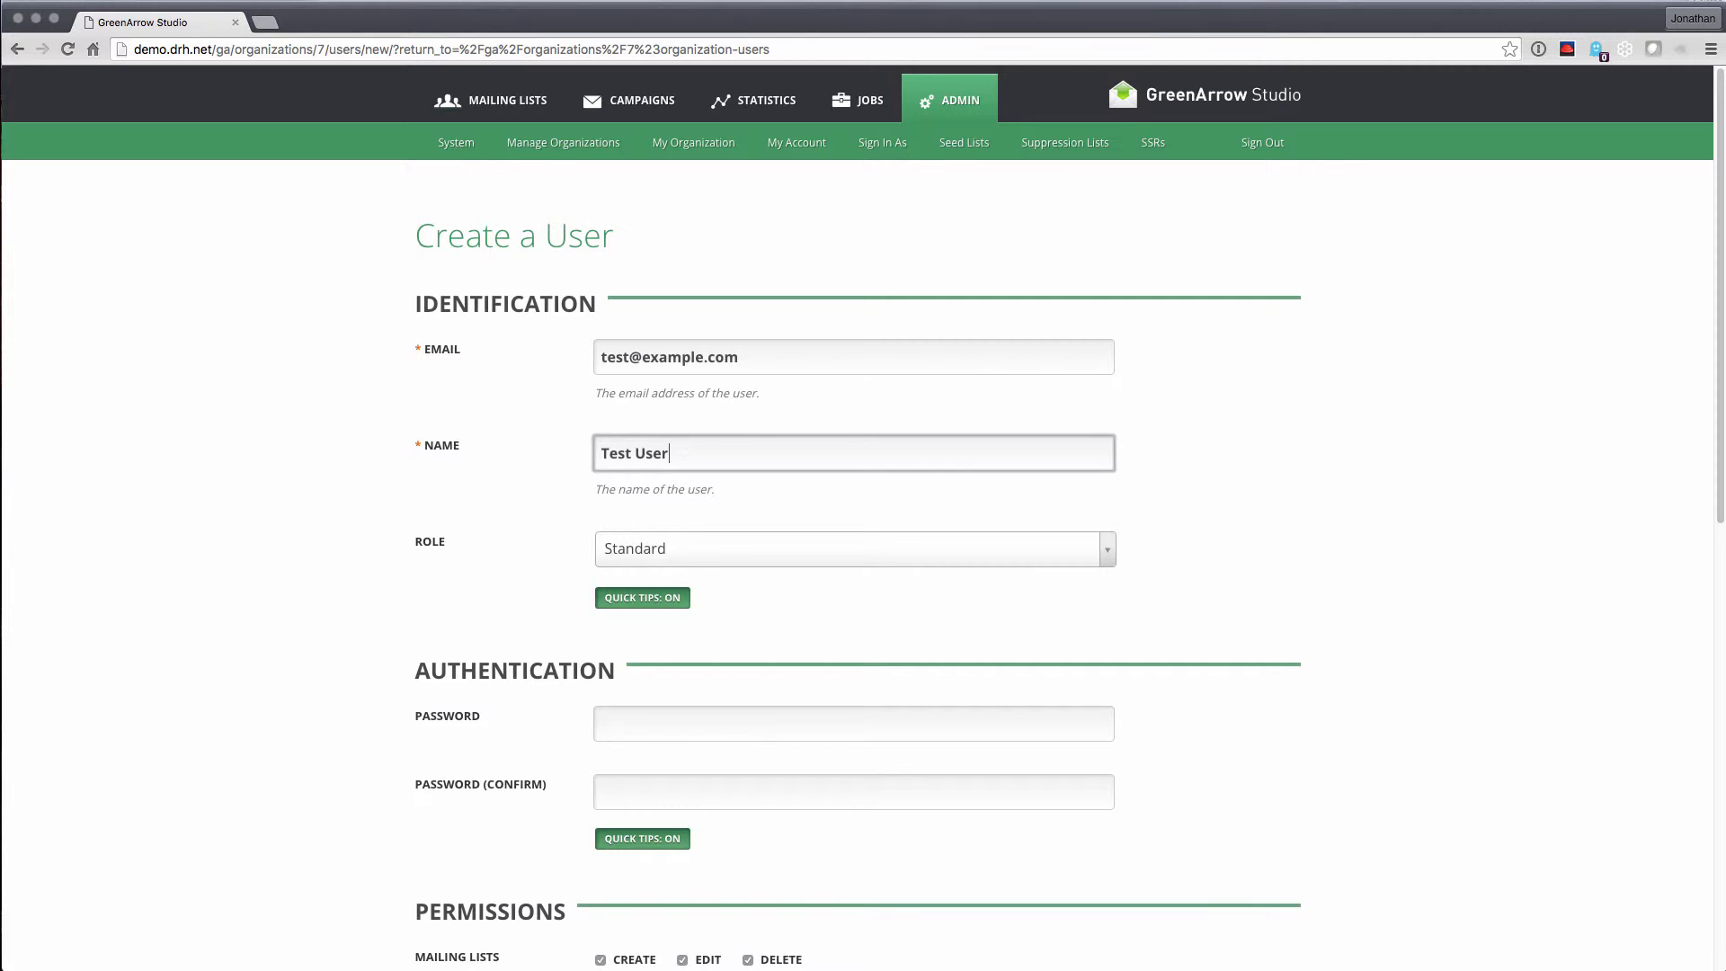
# Assign the Organization Admin role to the new user and look over the resulting form
pyautogui.click(563, 541)
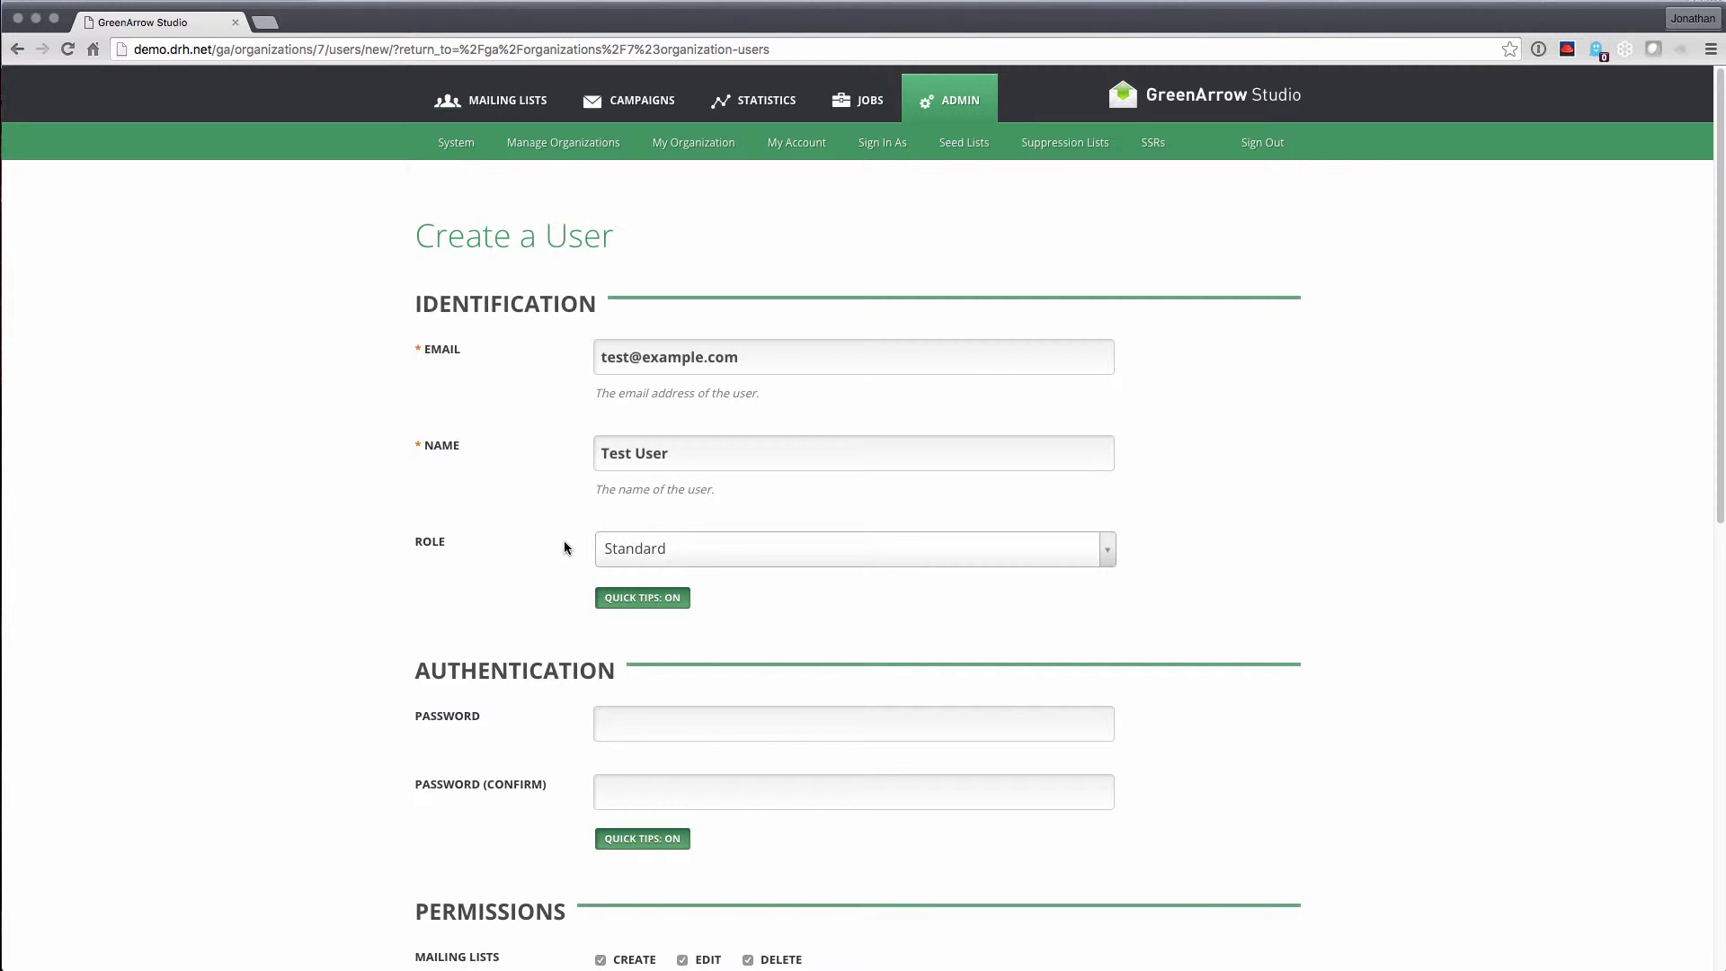
pyautogui.click(640, 551)
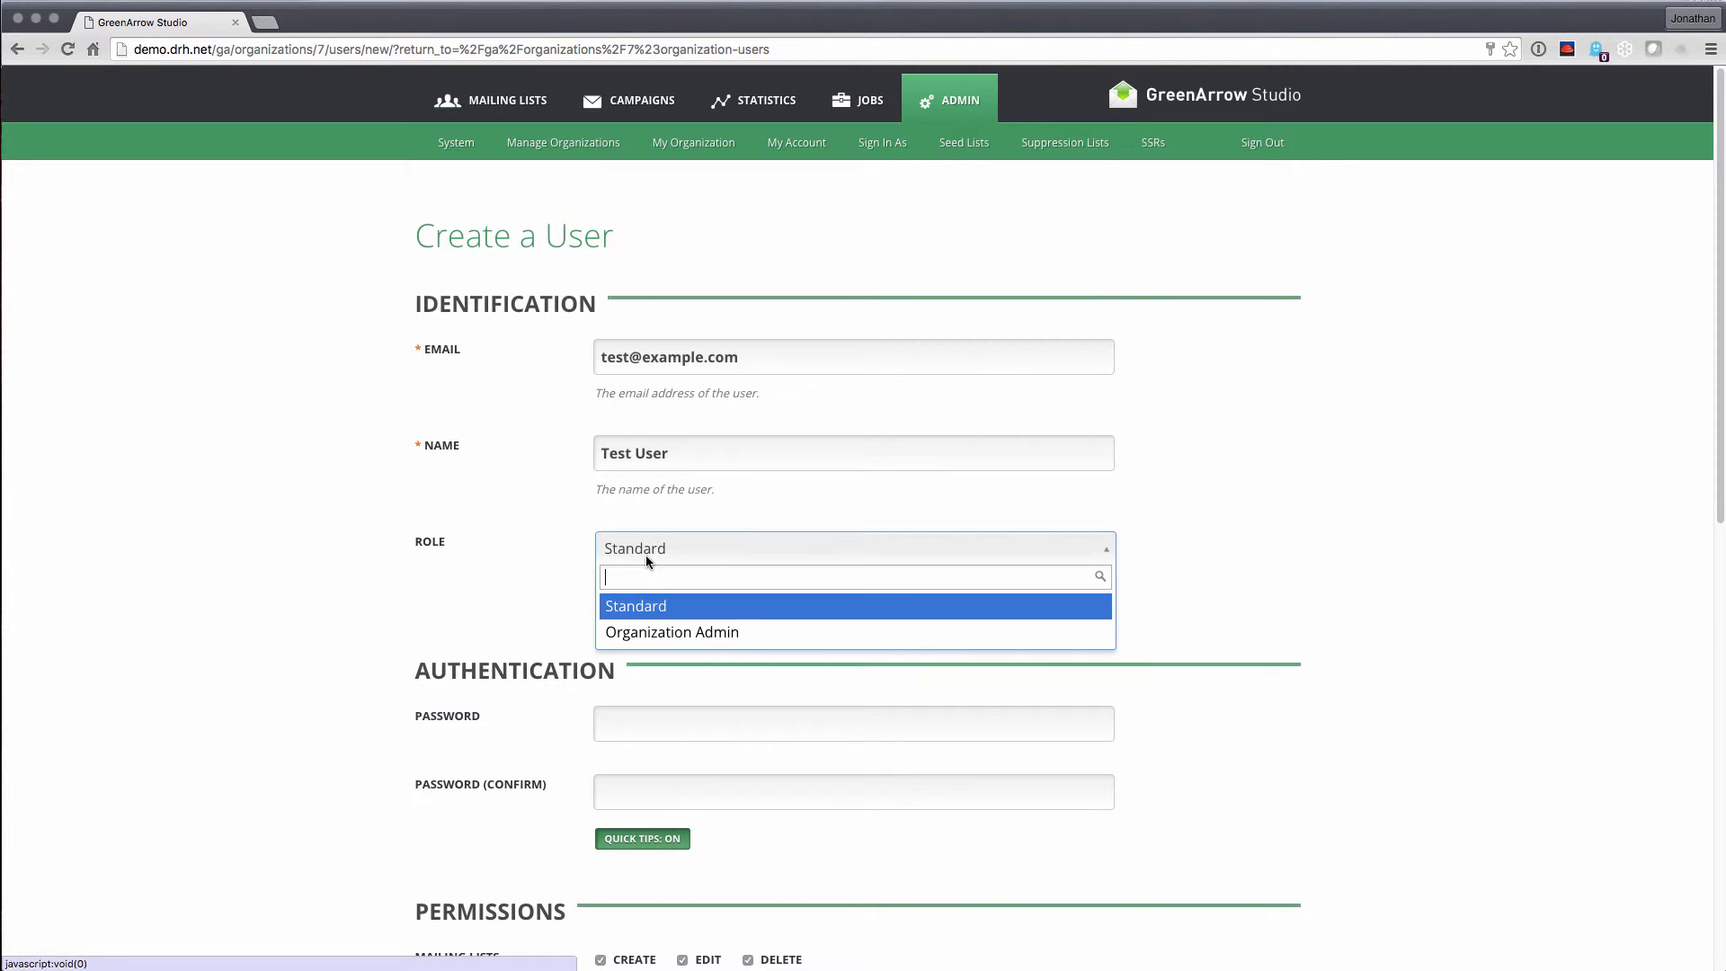
pyautogui.click(655, 631)
pyautogui.scroll(-3, 549, 665)
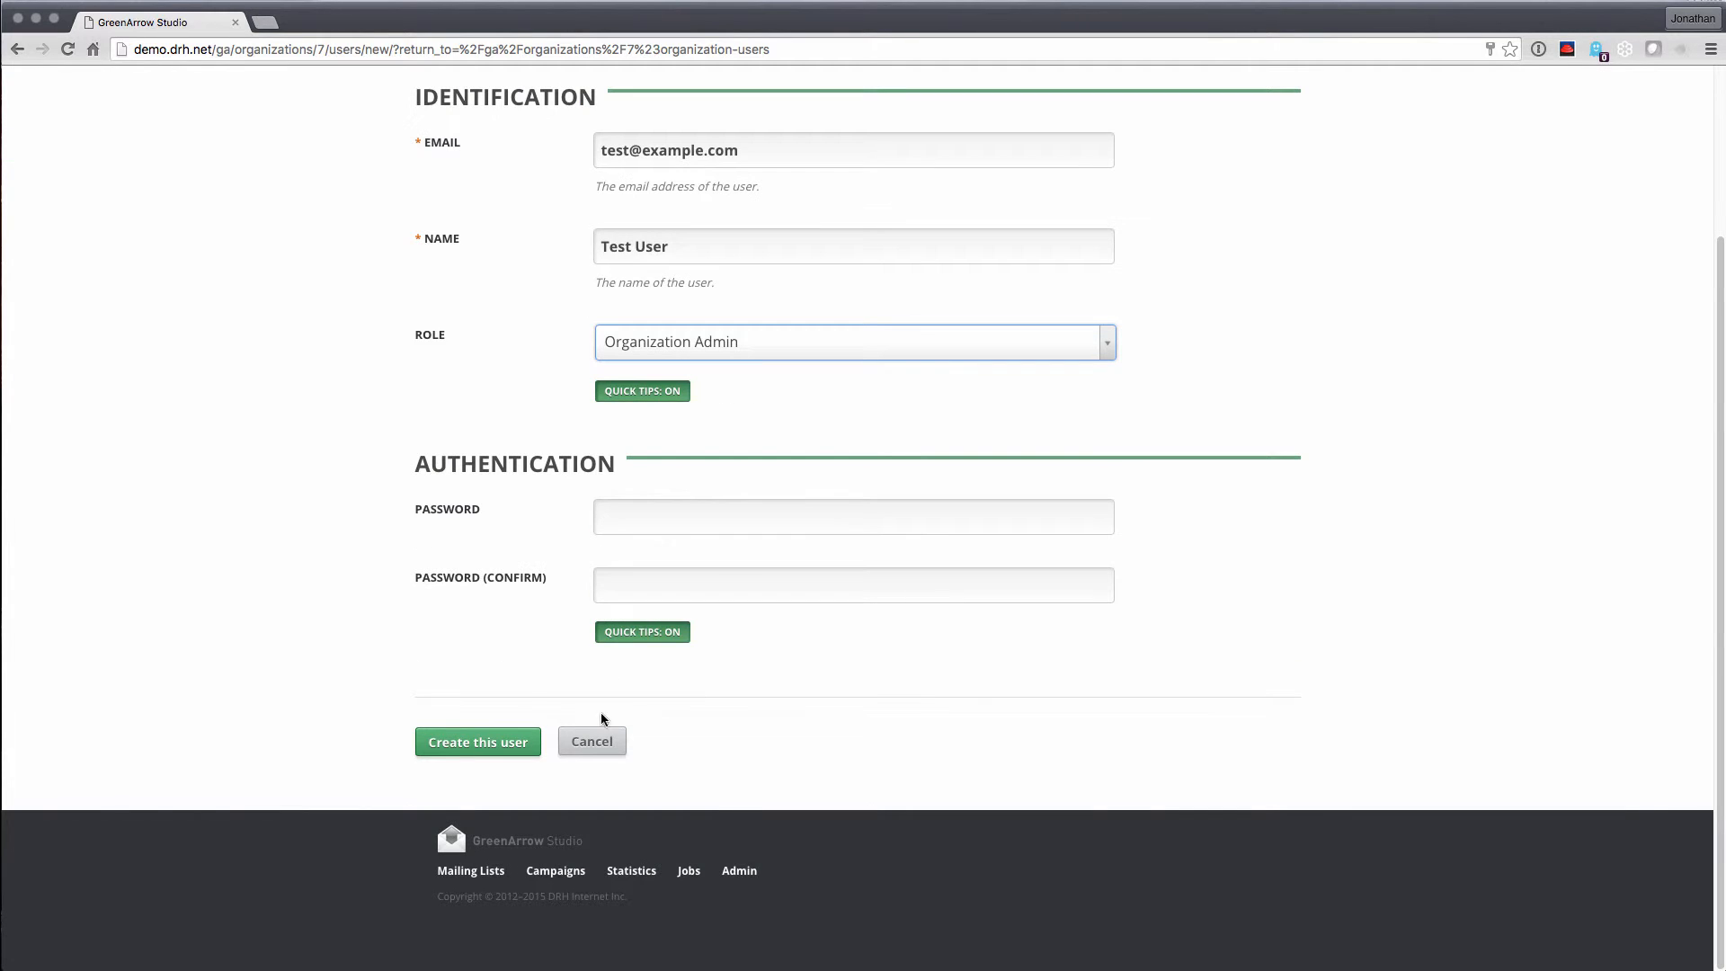
pyautogui.scroll(3, 778, 747)
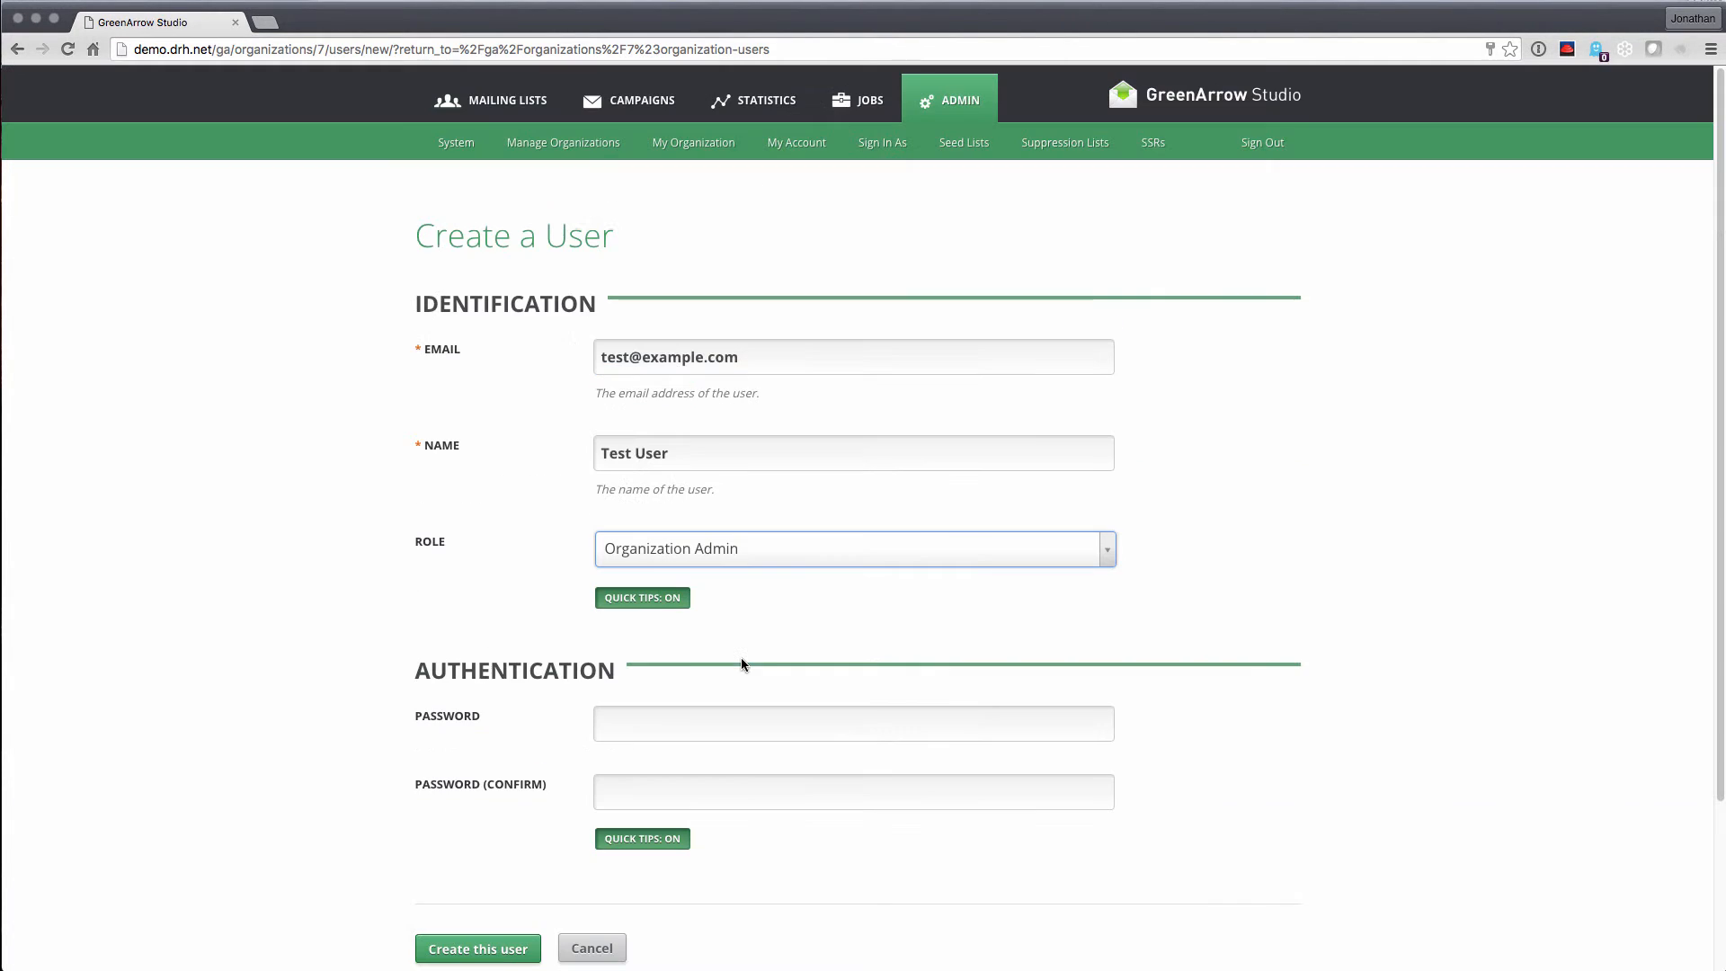
# Switch the new user to the Standard role and clear all permissions except View Statistics for autoresponders and campaigns
pyautogui.click(612, 565)
pyautogui.click(611, 604)
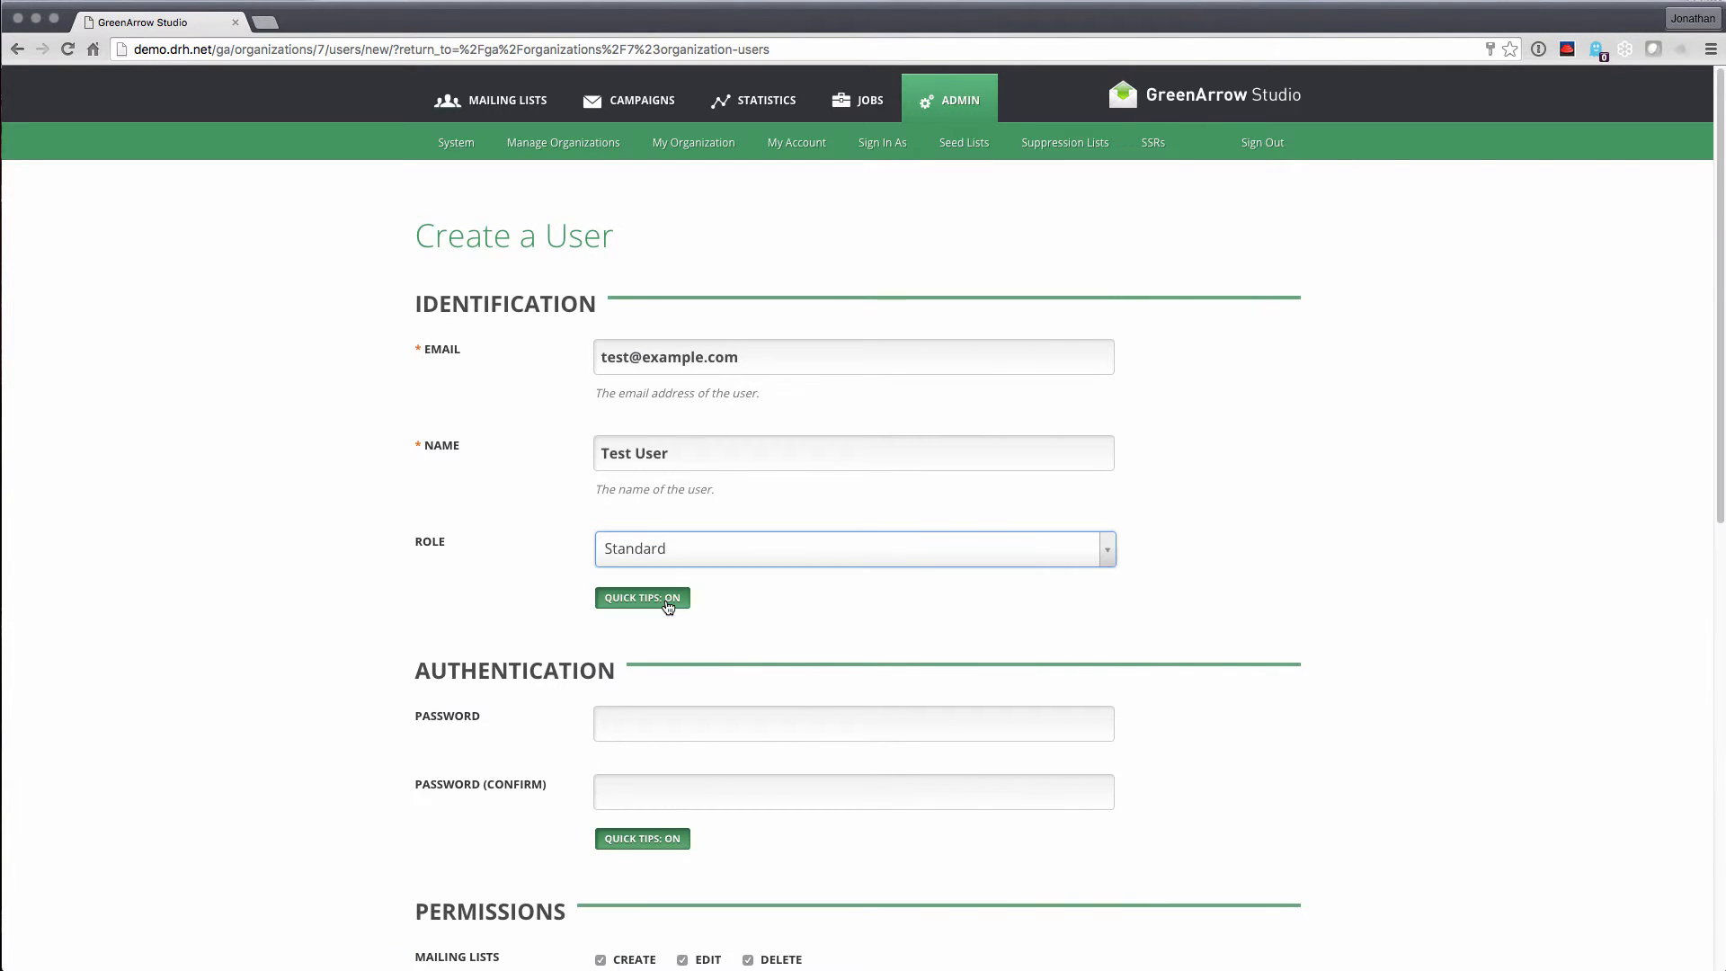
pyautogui.scroll(-7, 685, 634)
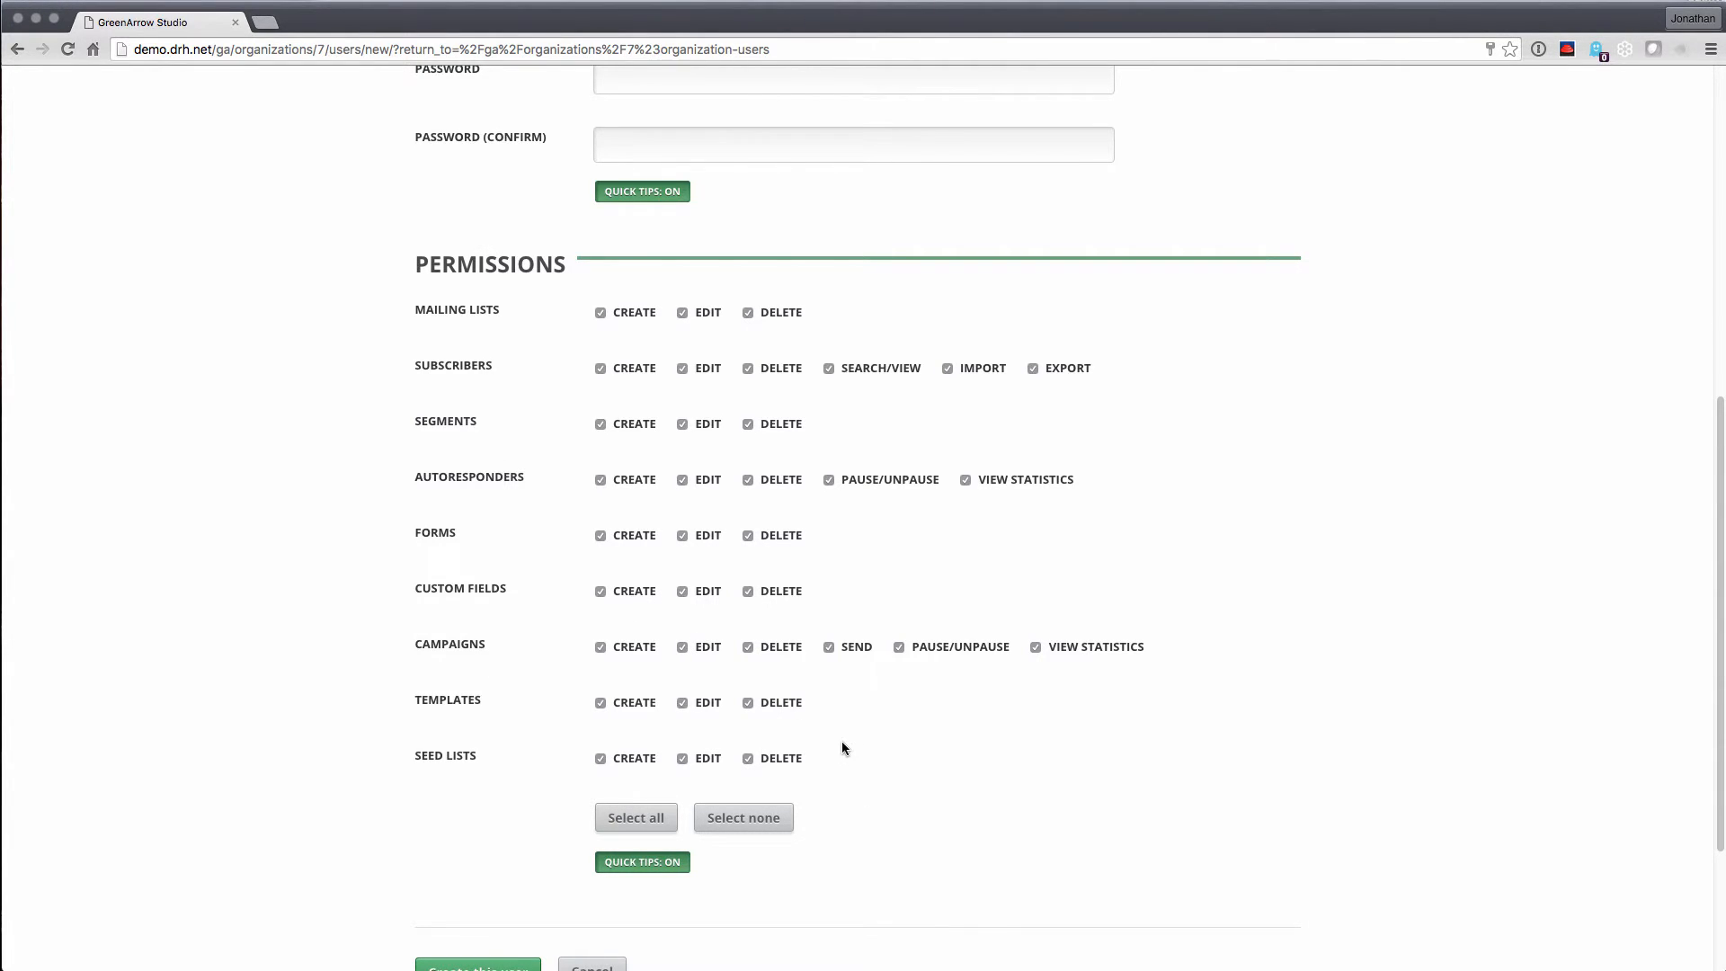
pyautogui.click(770, 817)
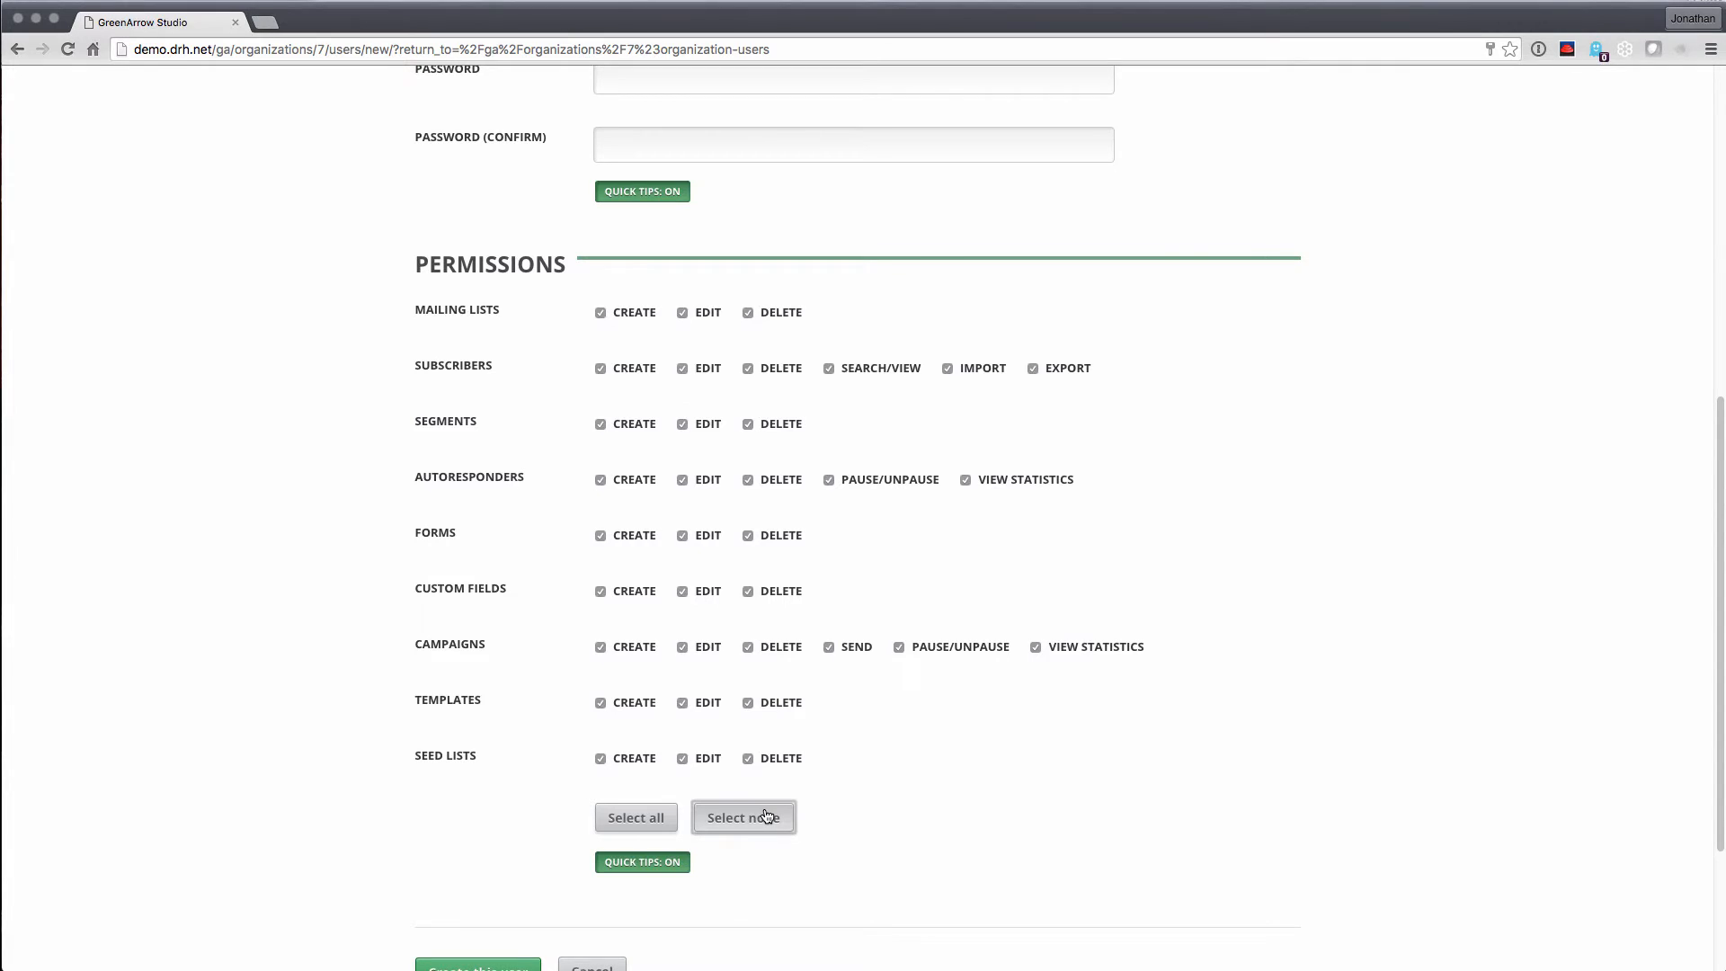
pyautogui.click(1031, 481)
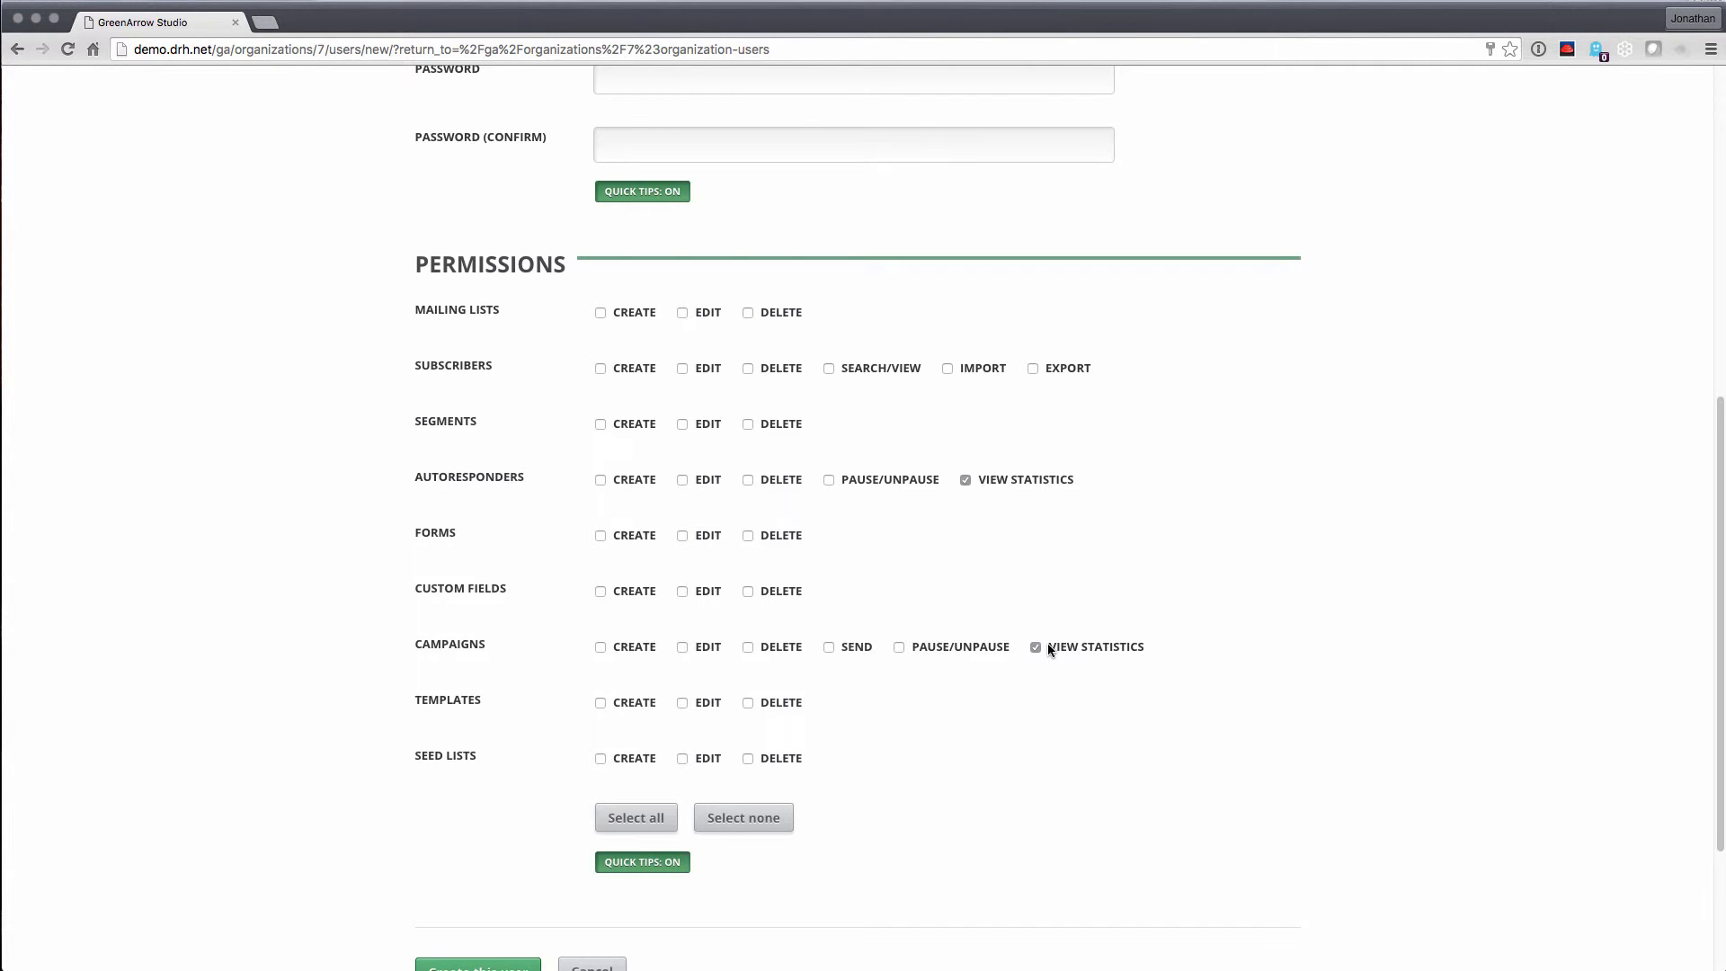
pyautogui.scroll(7, 741, 161)
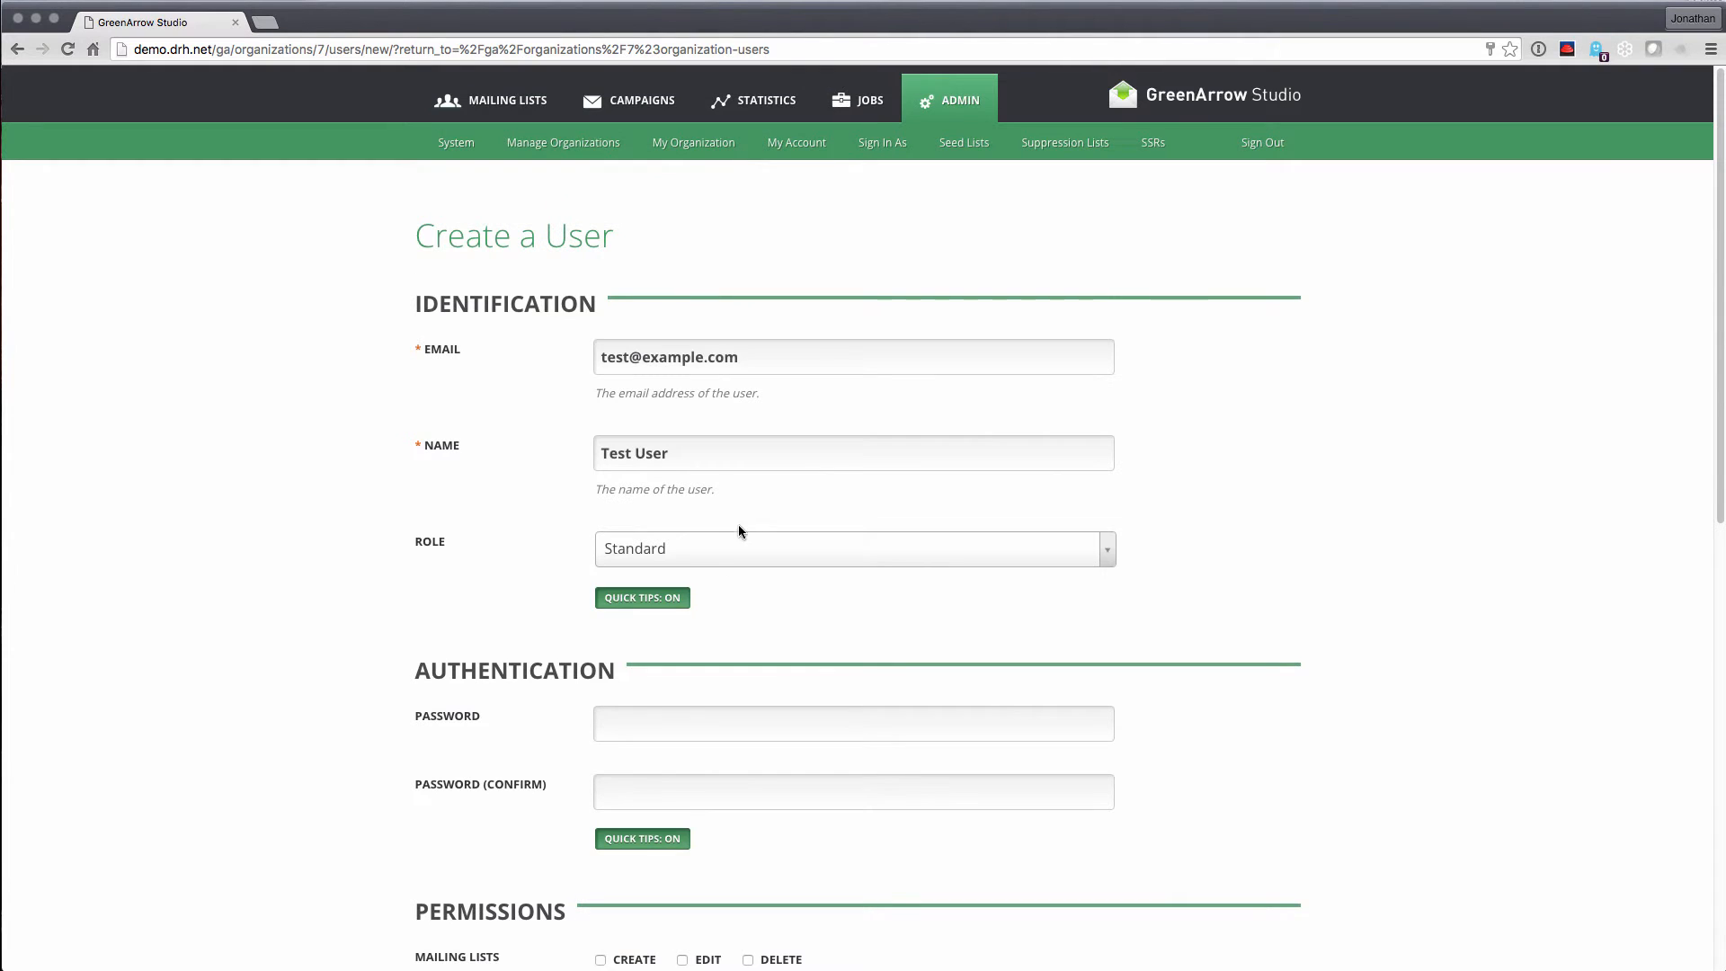
# Set the new user's role to Organization Admin, enter and confirm the account password, and create the user
pyautogui.click(735, 539)
pyautogui.click(688, 632)
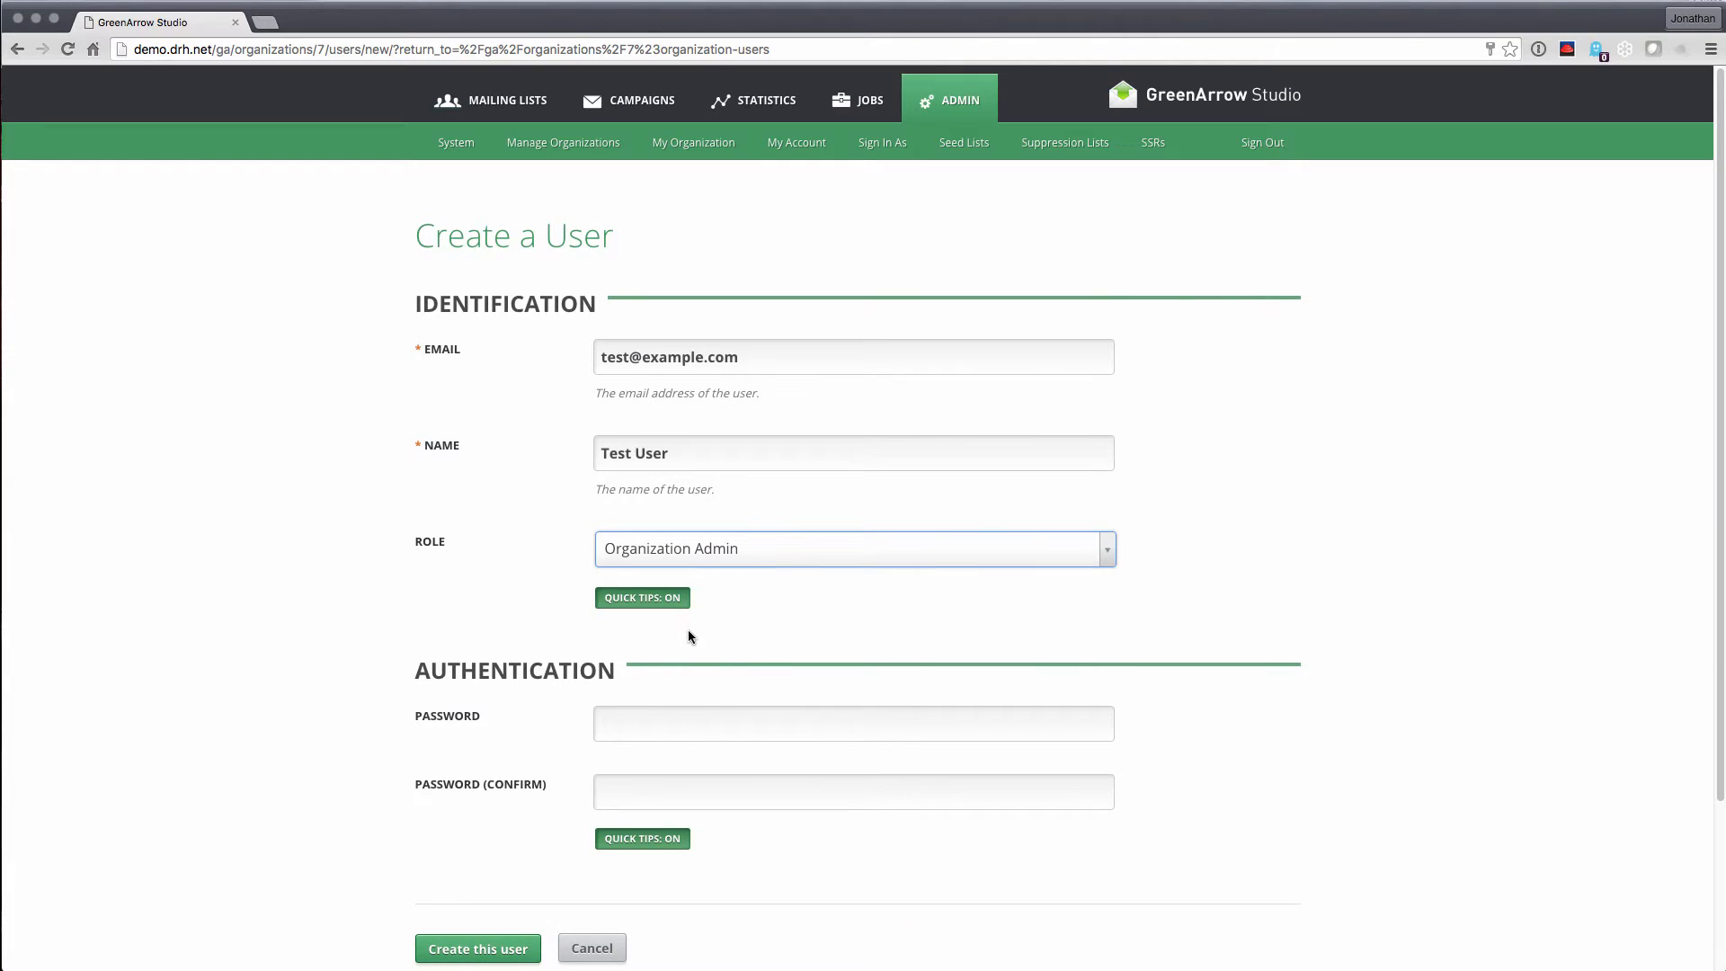
pyautogui.click(663, 726)
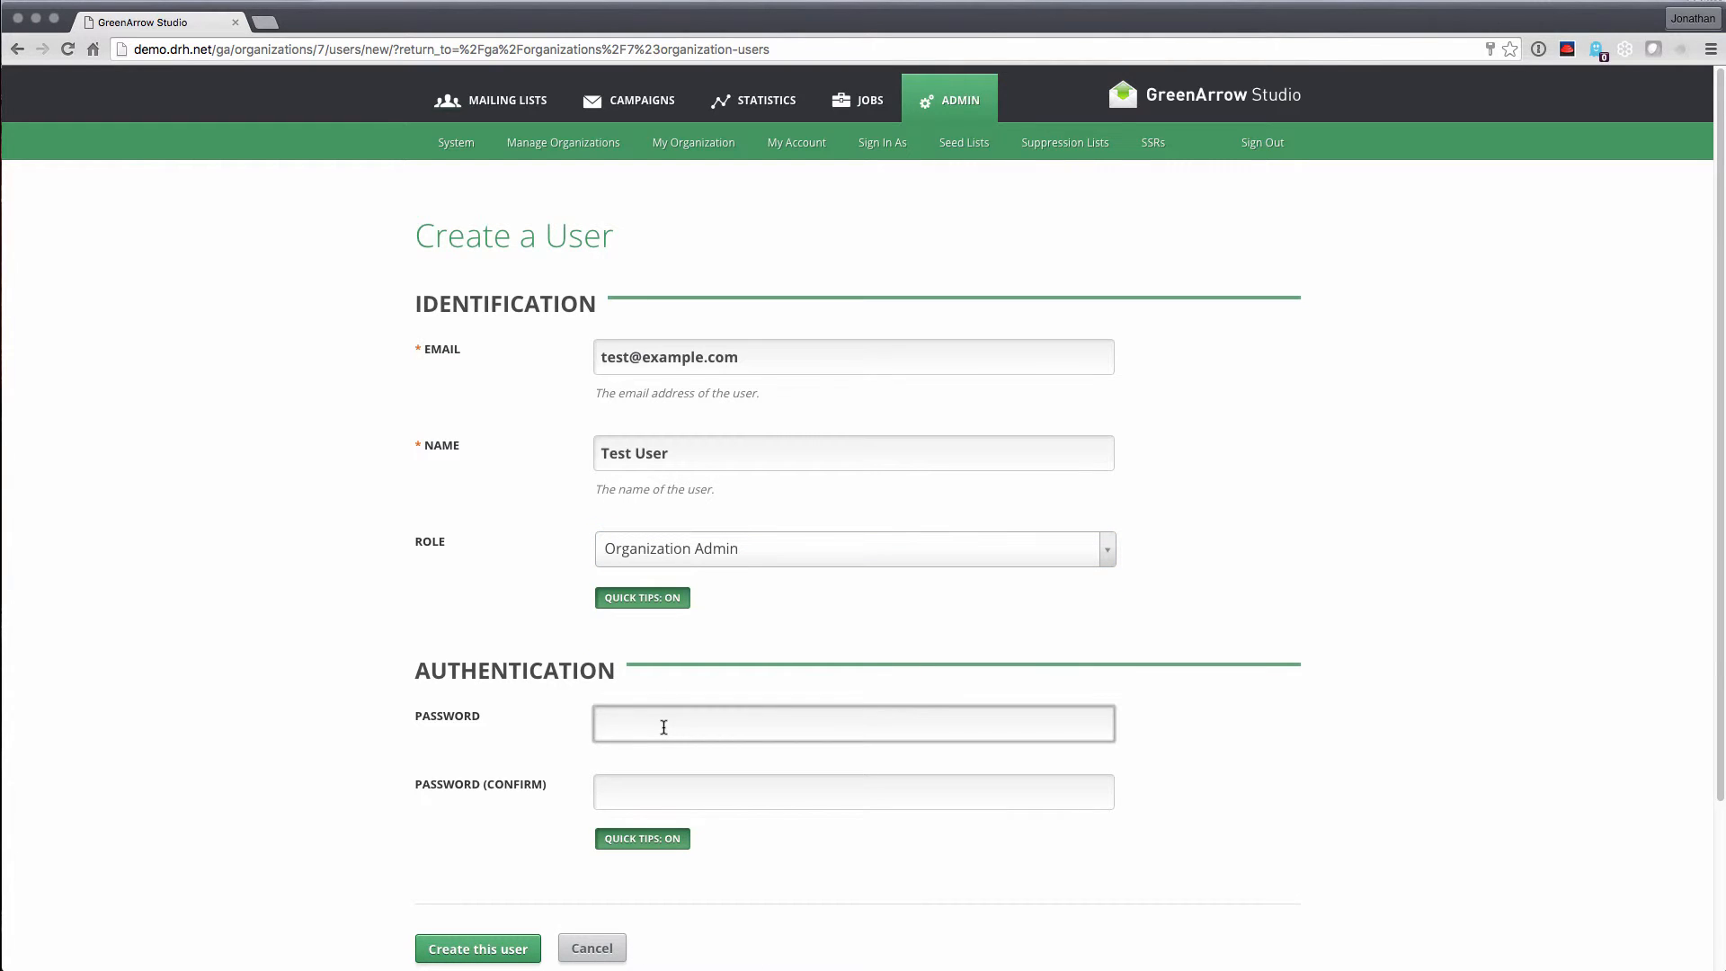
pyautogui.write('••')
pyautogui.press('BackSpace')
pyautogui.write('••••••••')
pyautogui.press('Tab')
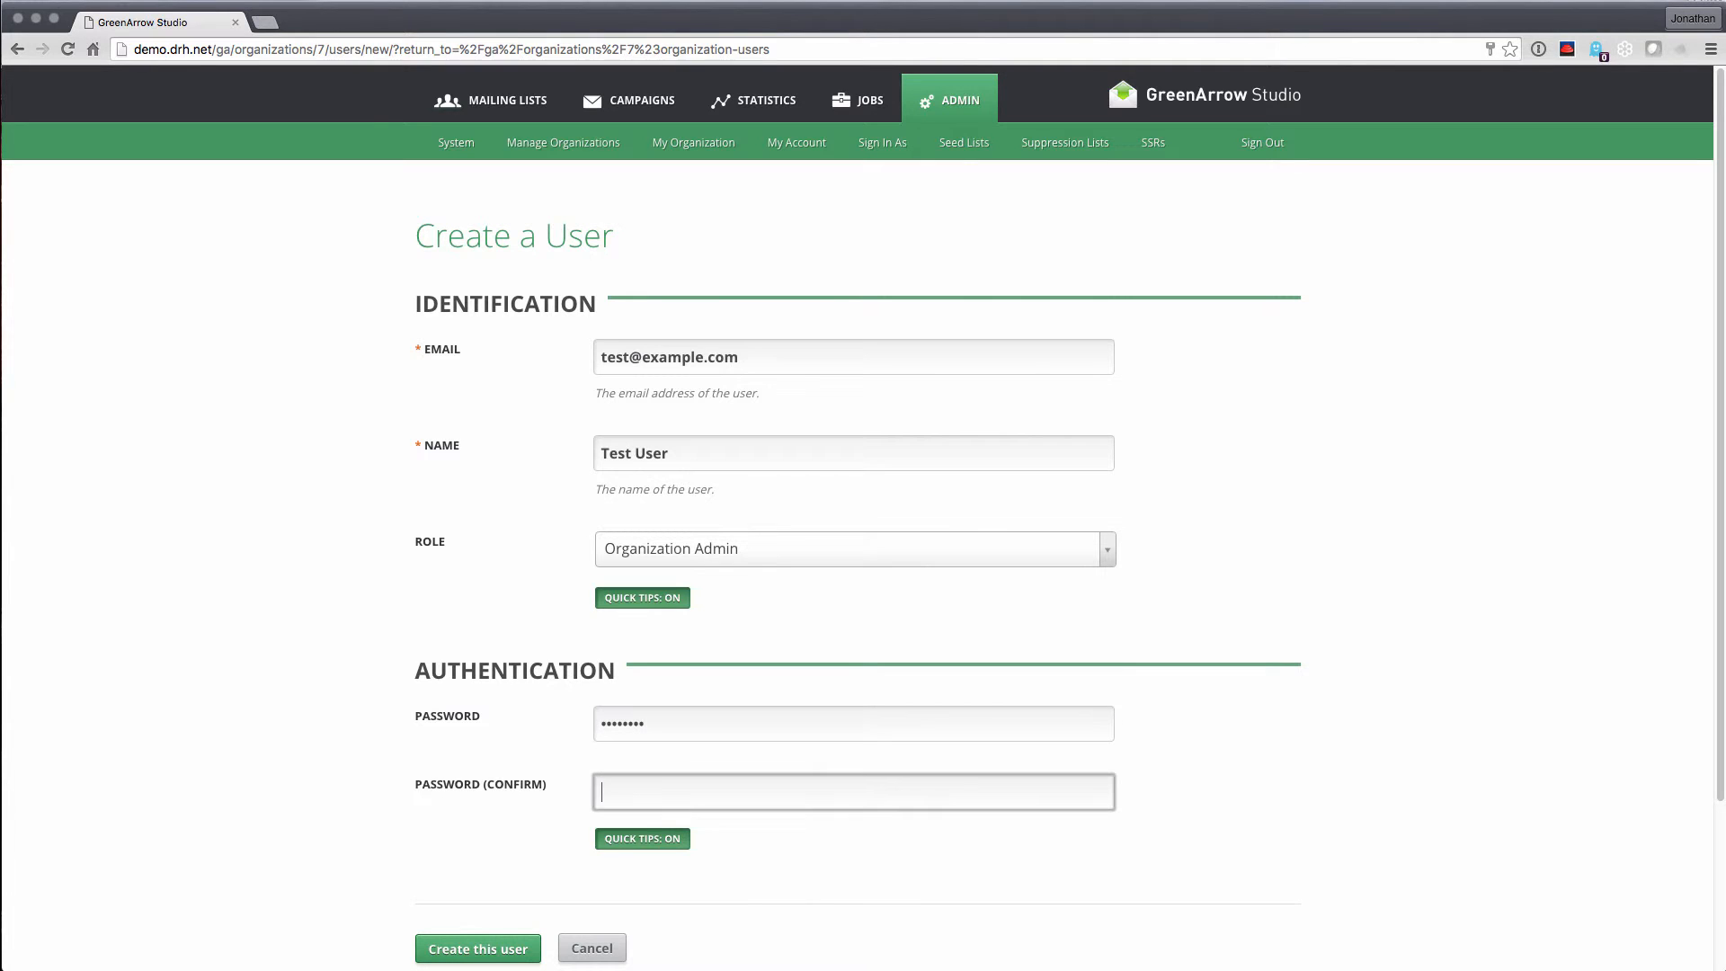
pyautogui.write('•••••••')
pyautogui.click(506, 941)
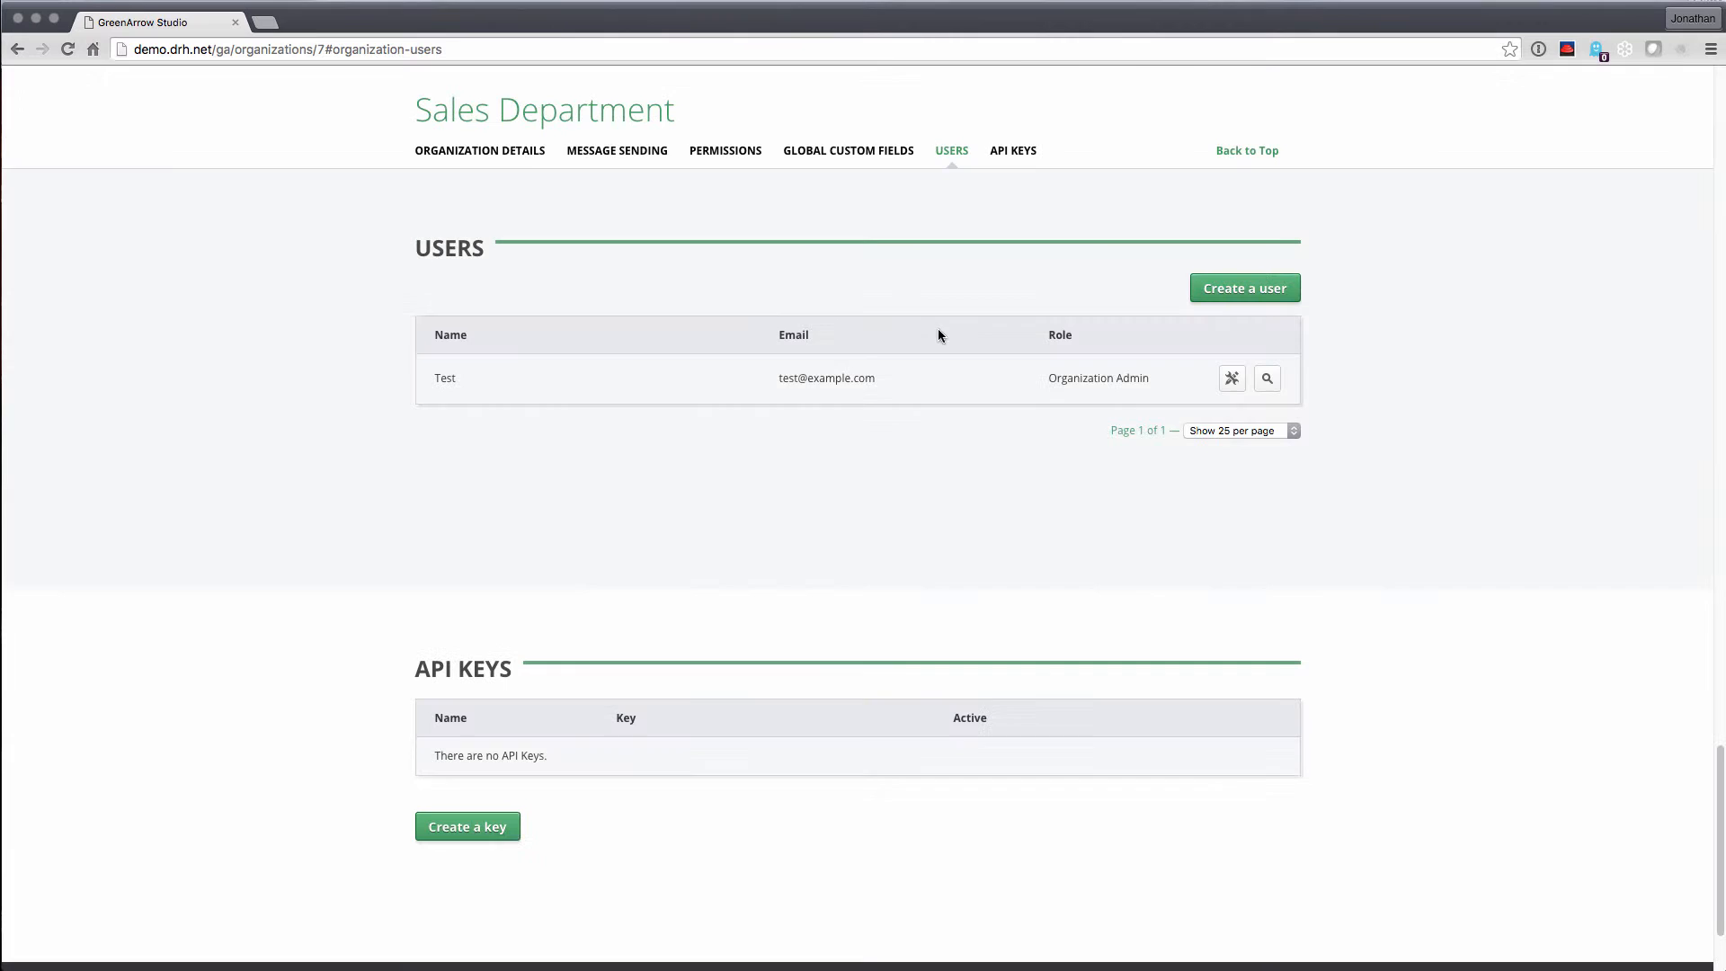
# Review the Sales Department's organization details, message sending, permissions, global custom fields, users and API keys sections
pyautogui.click(1248, 151)
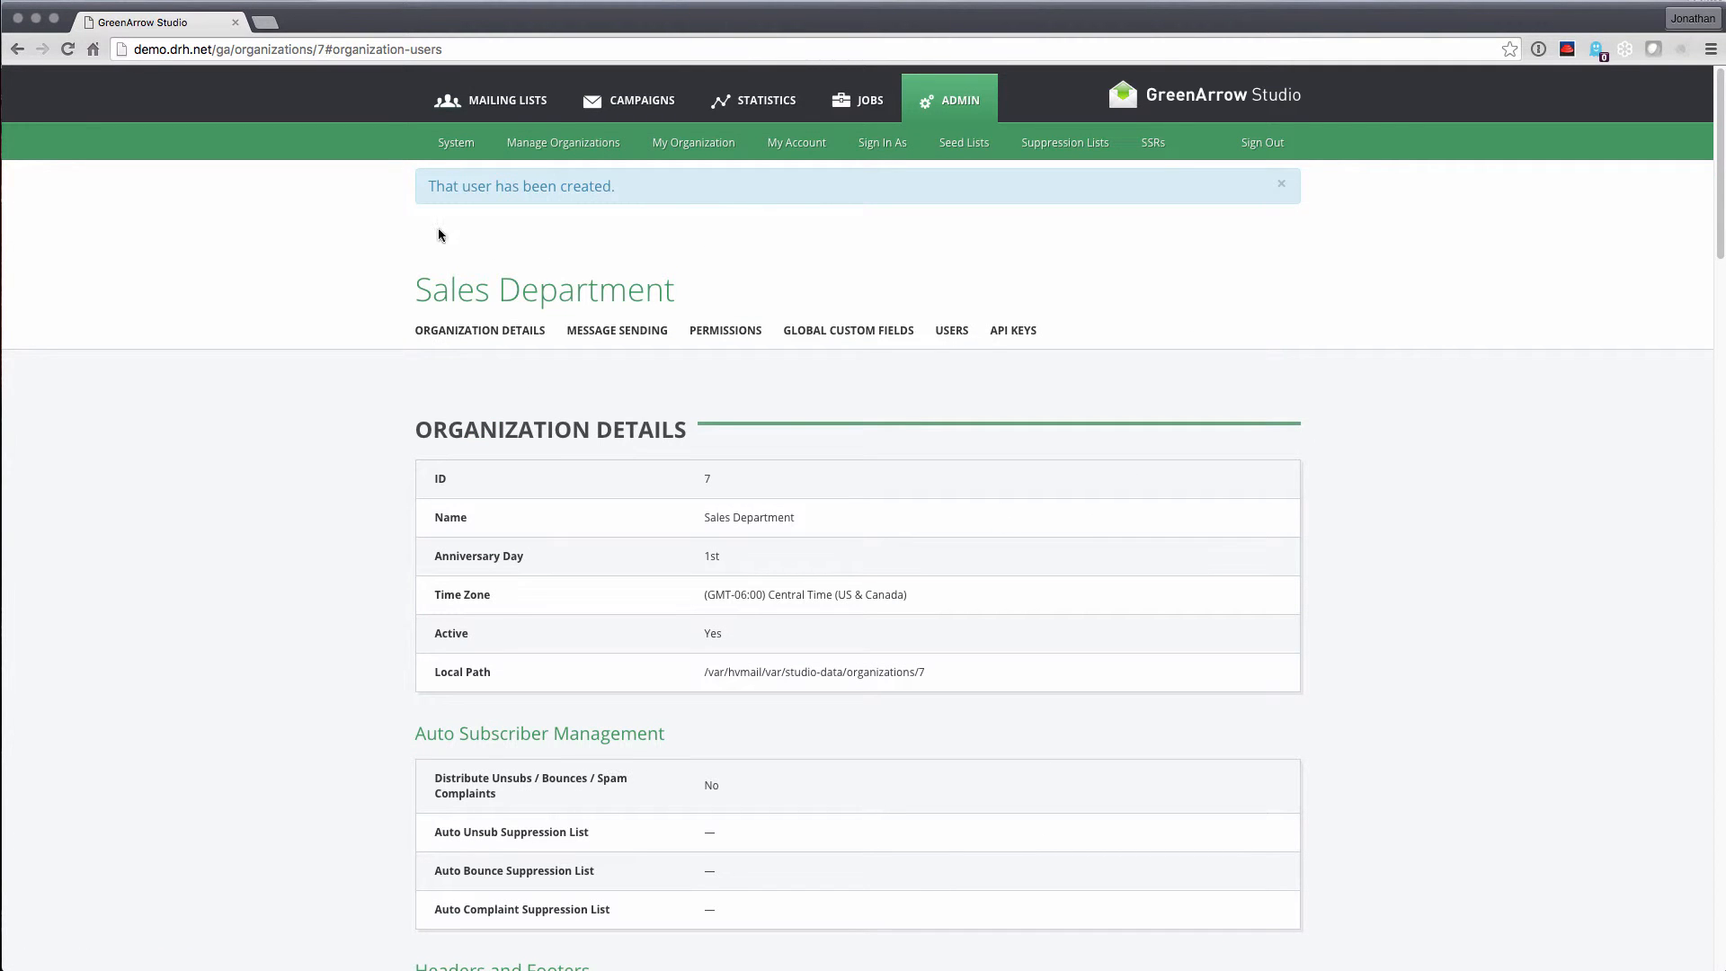
pyautogui.click(499, 333)
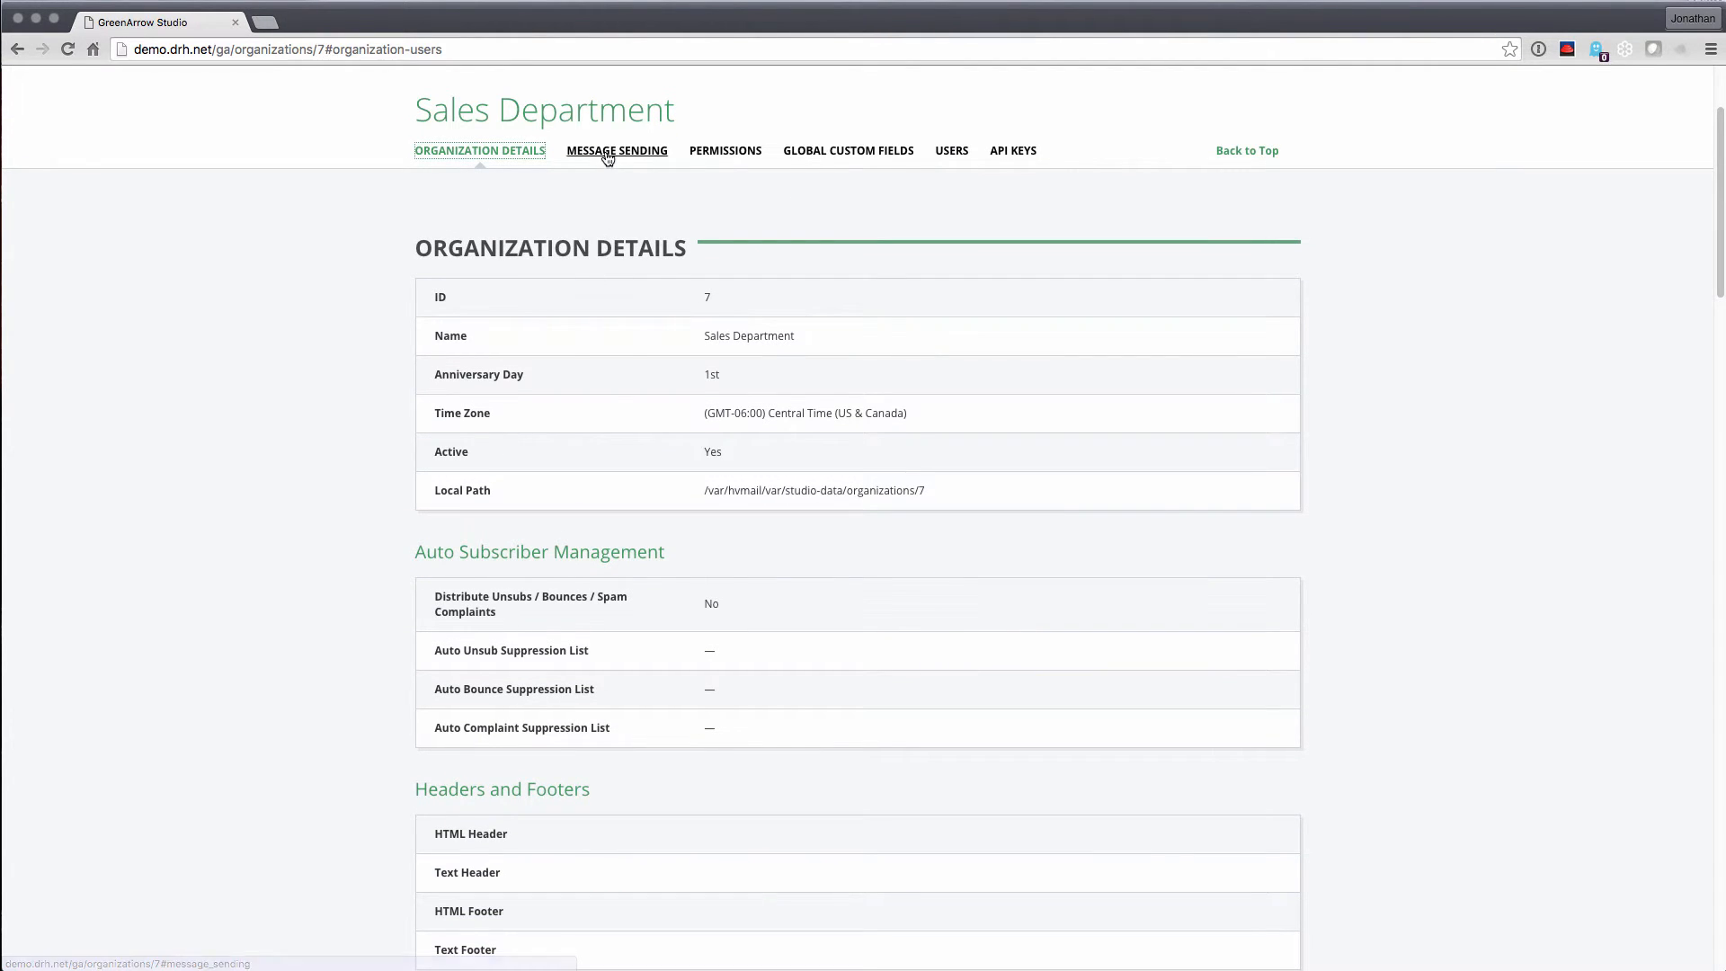
pyautogui.click(611, 152)
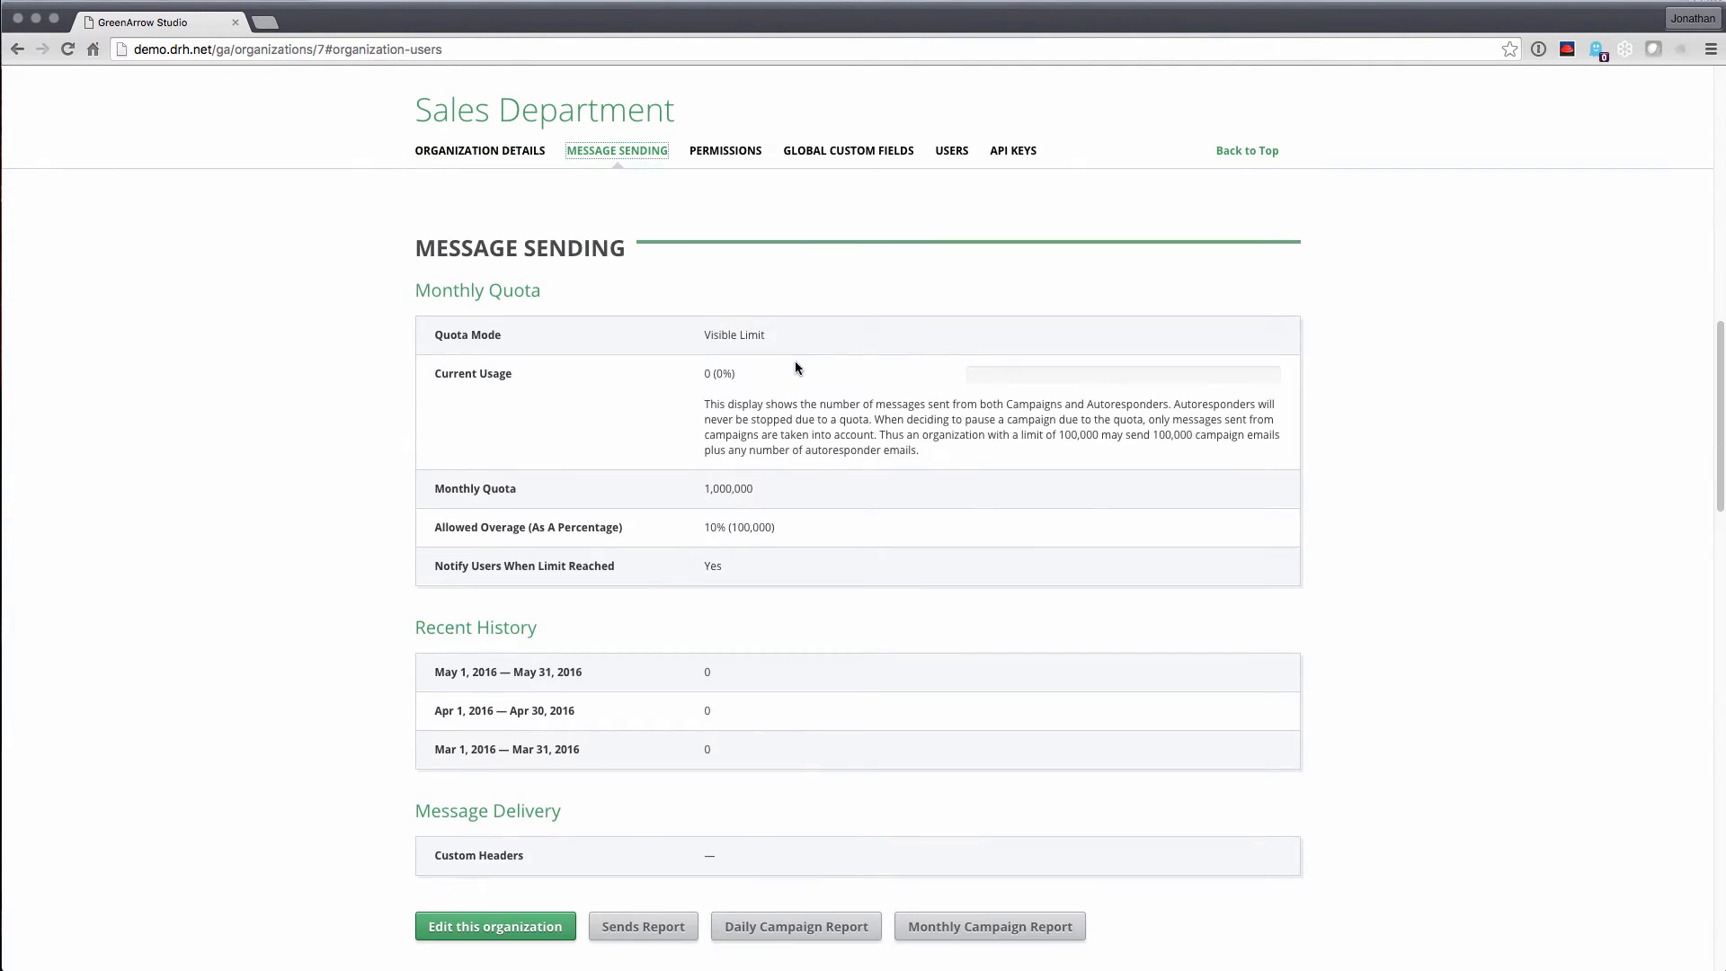
pyautogui.click(725, 151)
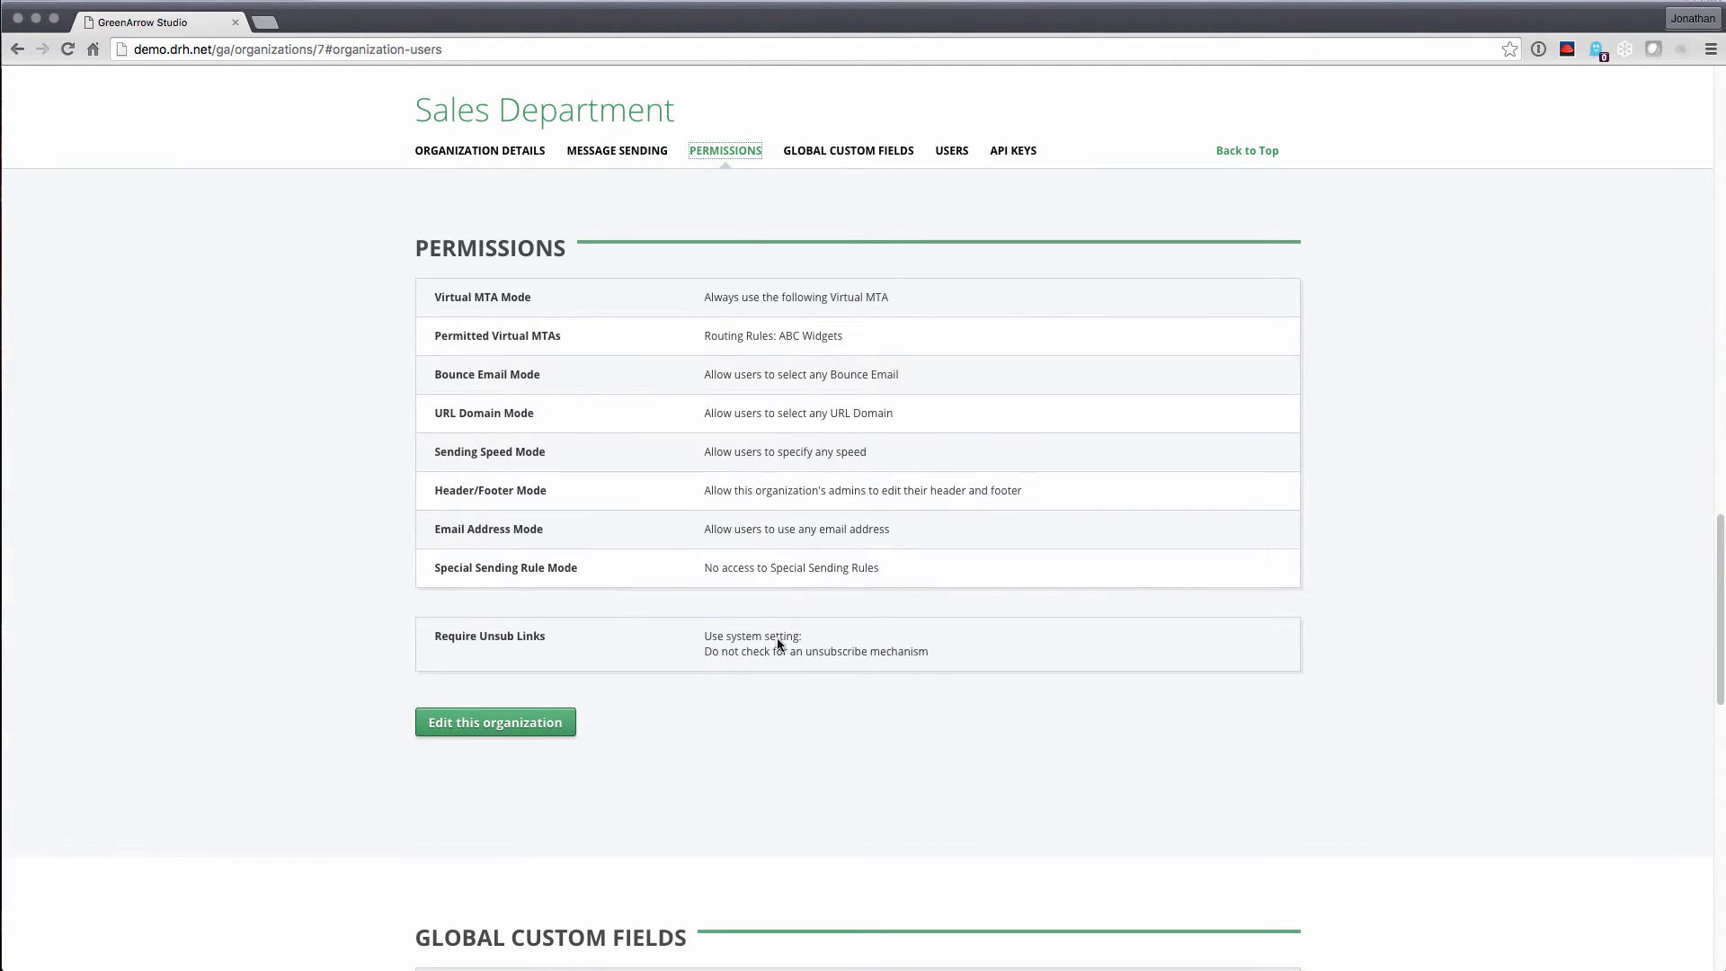
pyautogui.click(850, 154)
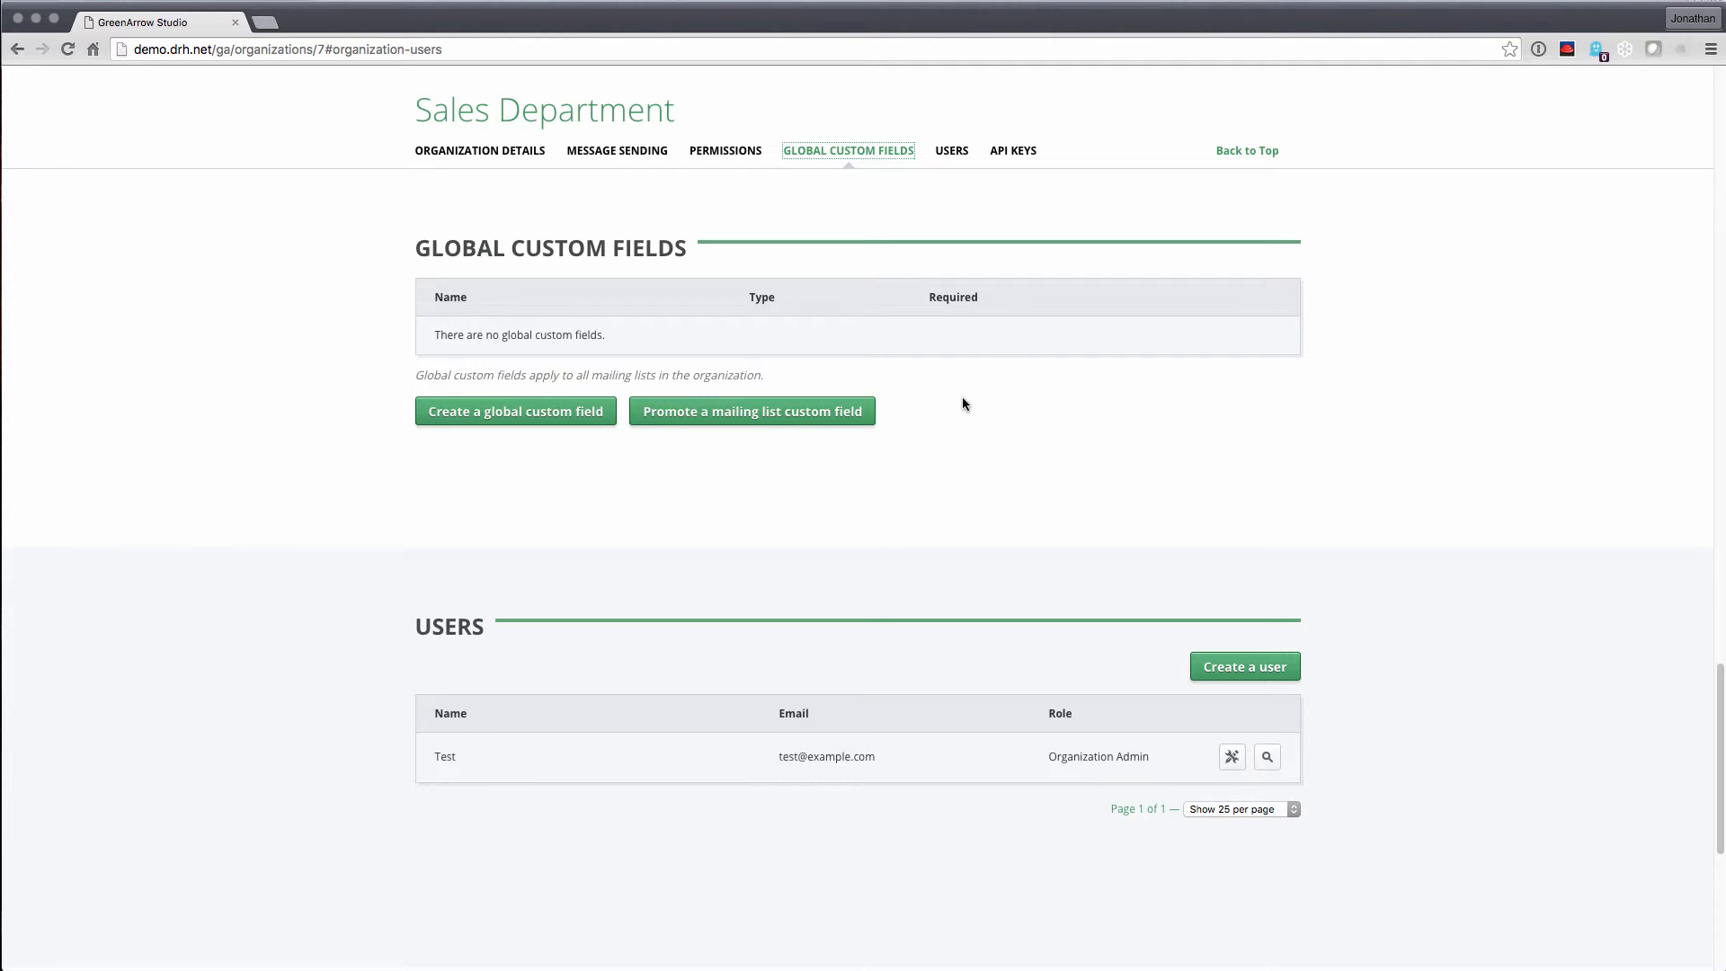
pyautogui.click(953, 154)
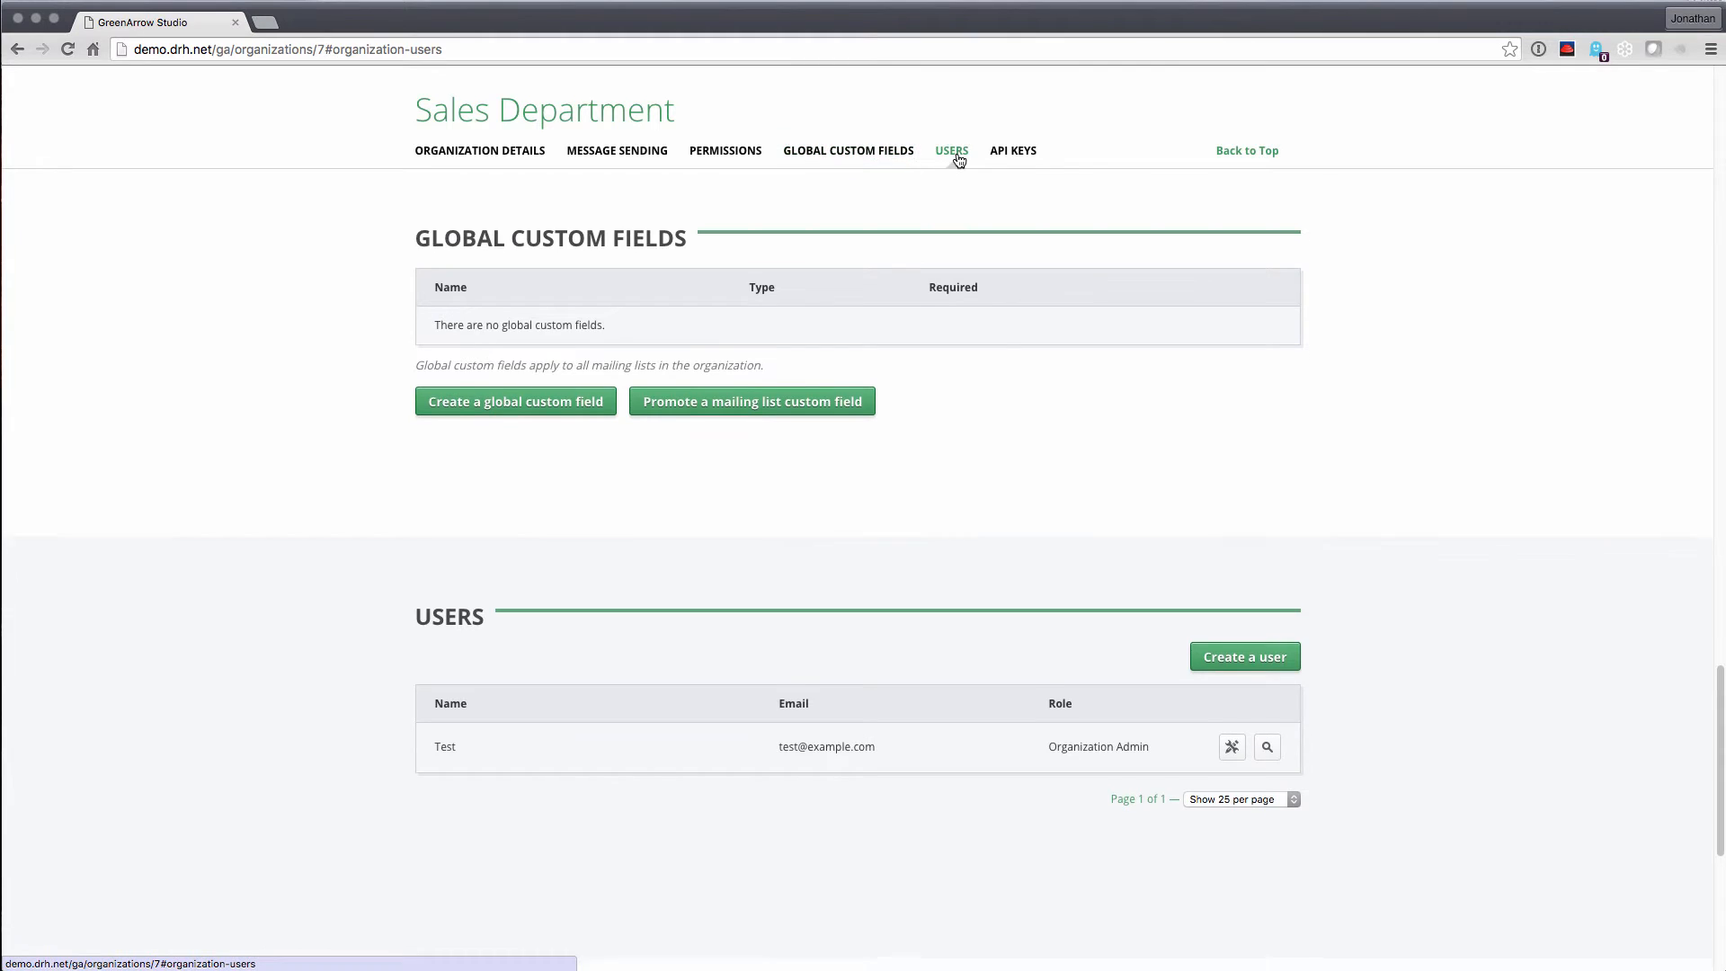
pyautogui.click(1013, 151)
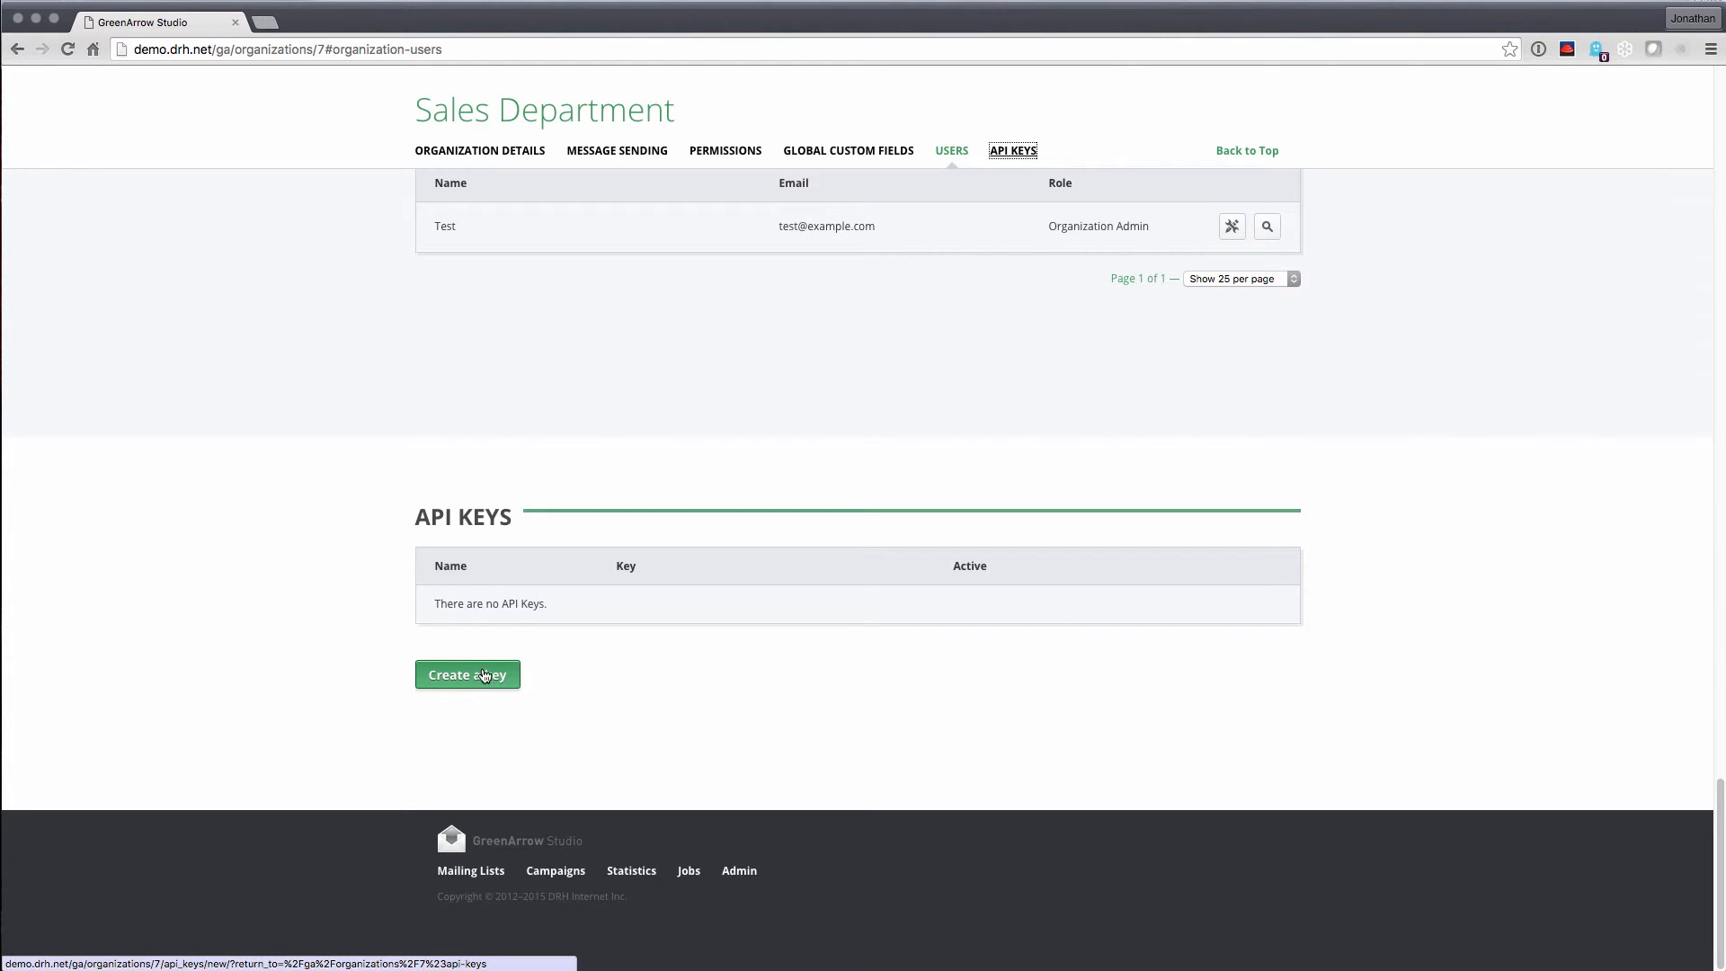
pyautogui.hotkey('shift', 'Tab')
pyautogui.hotkey('shift', 'Tab')
pyautogui.press('Return')
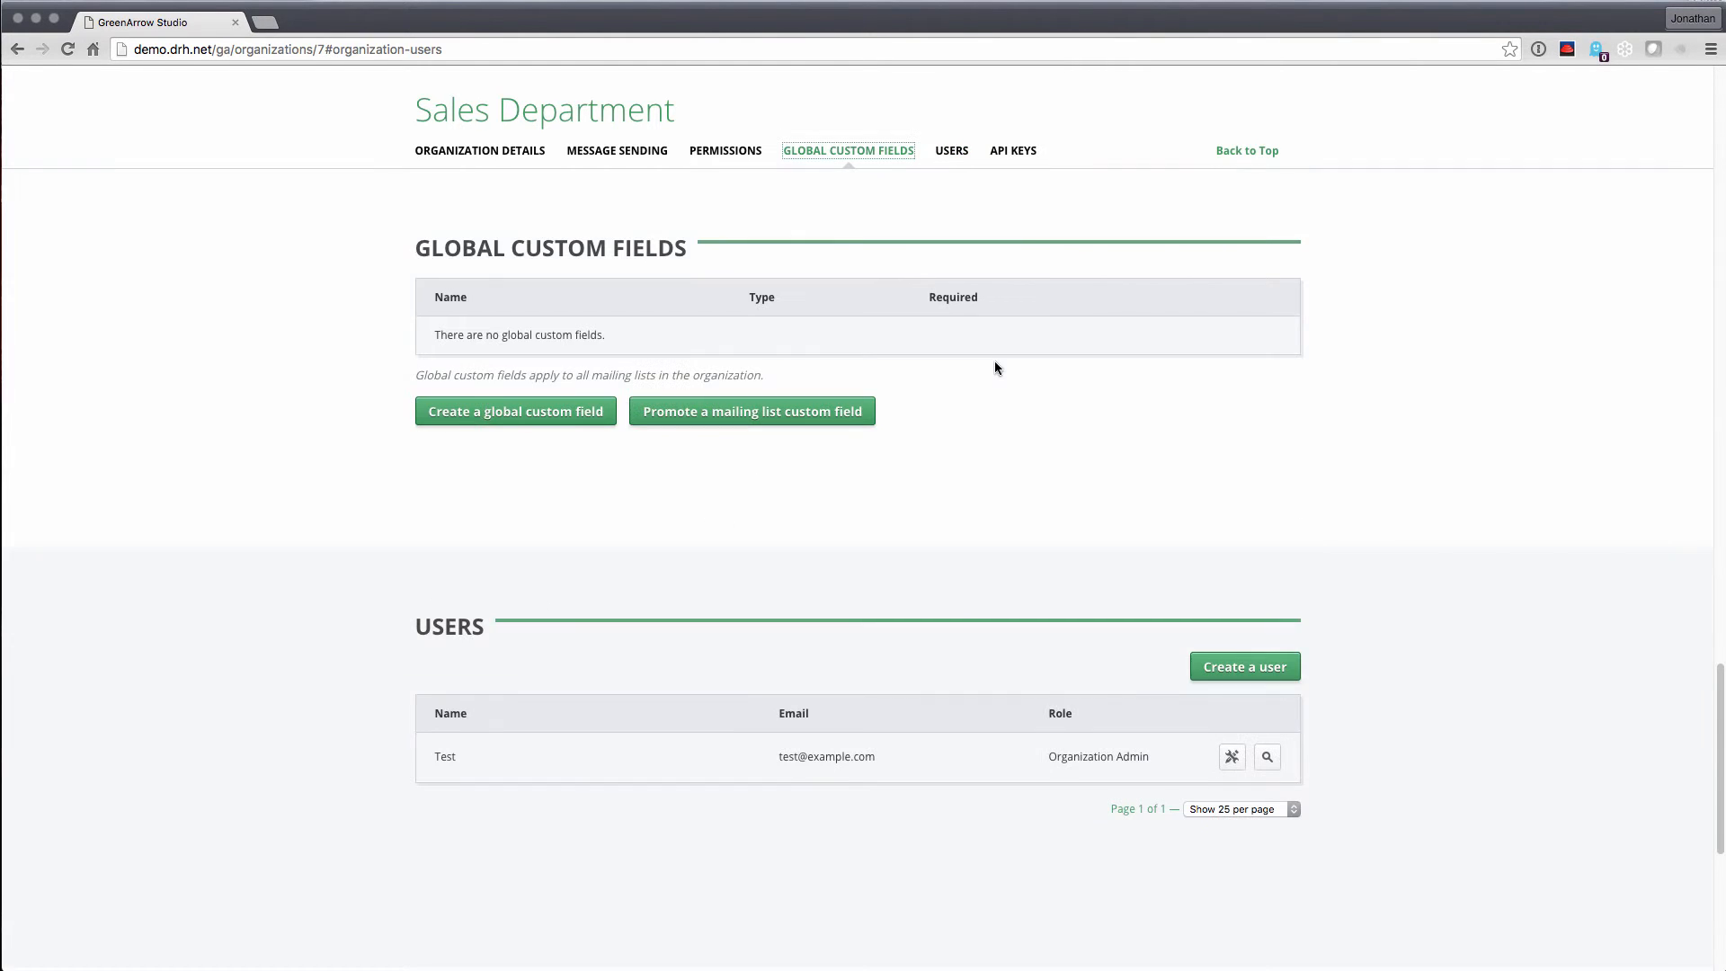
pyautogui.click(1264, 154)
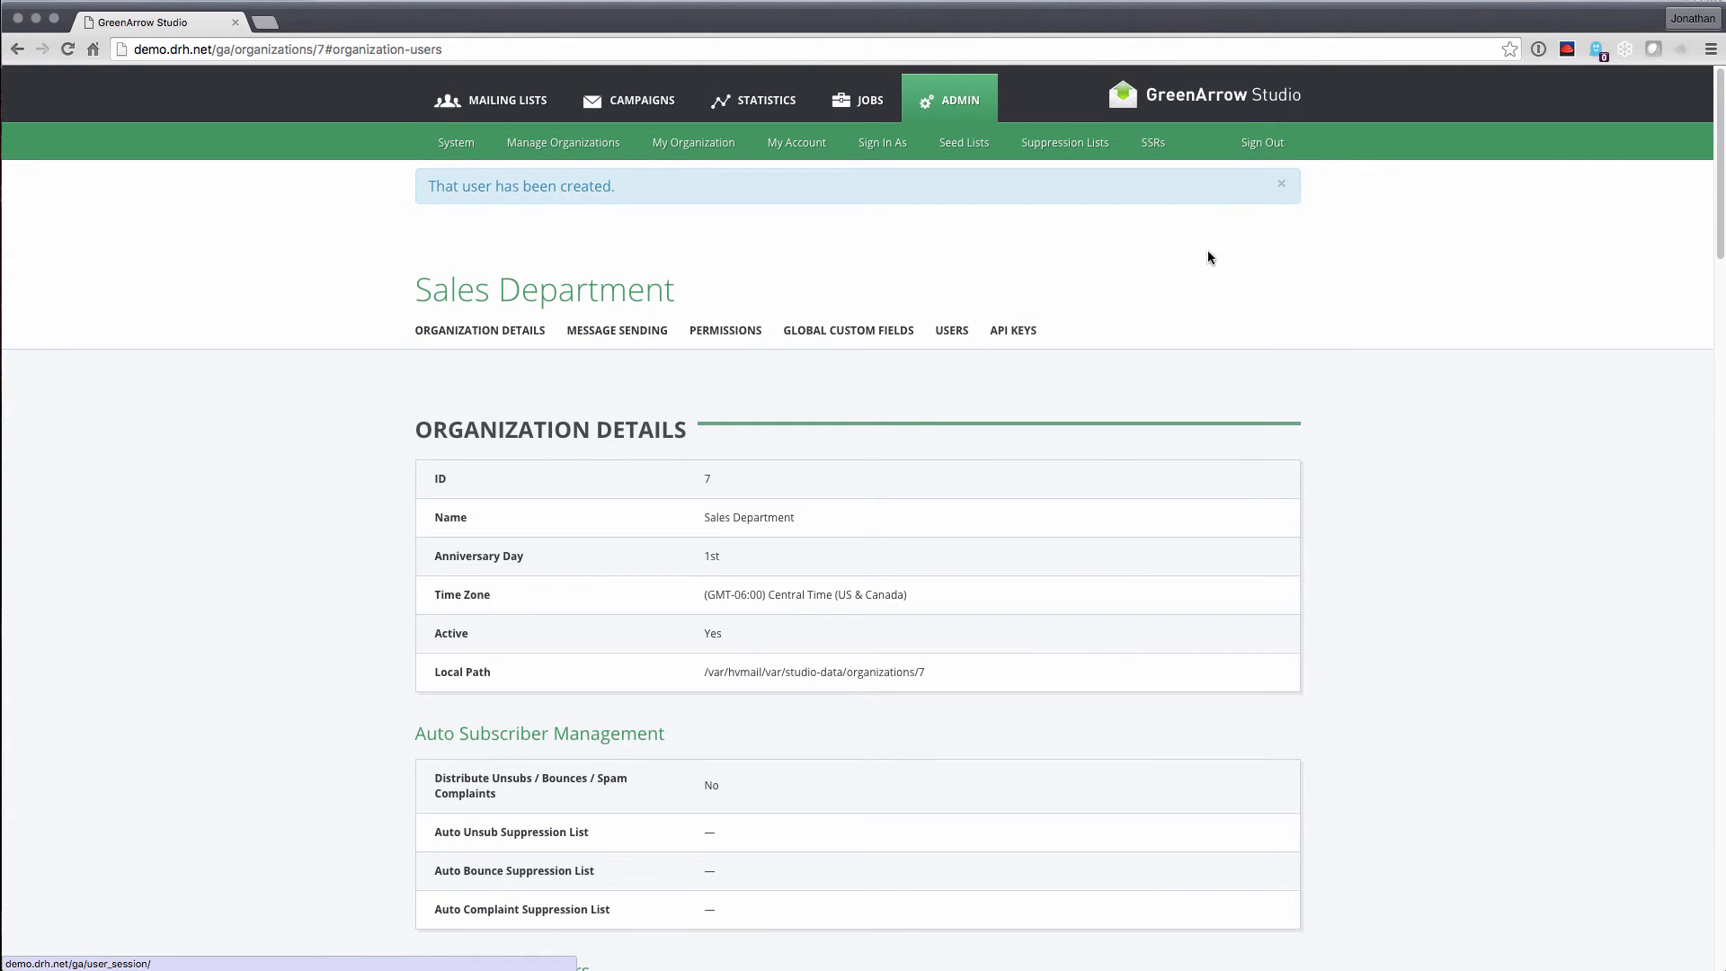
# View the list of organizations and sign in as the Sales Department's Organization Admin user
pyautogui.click(593, 150)
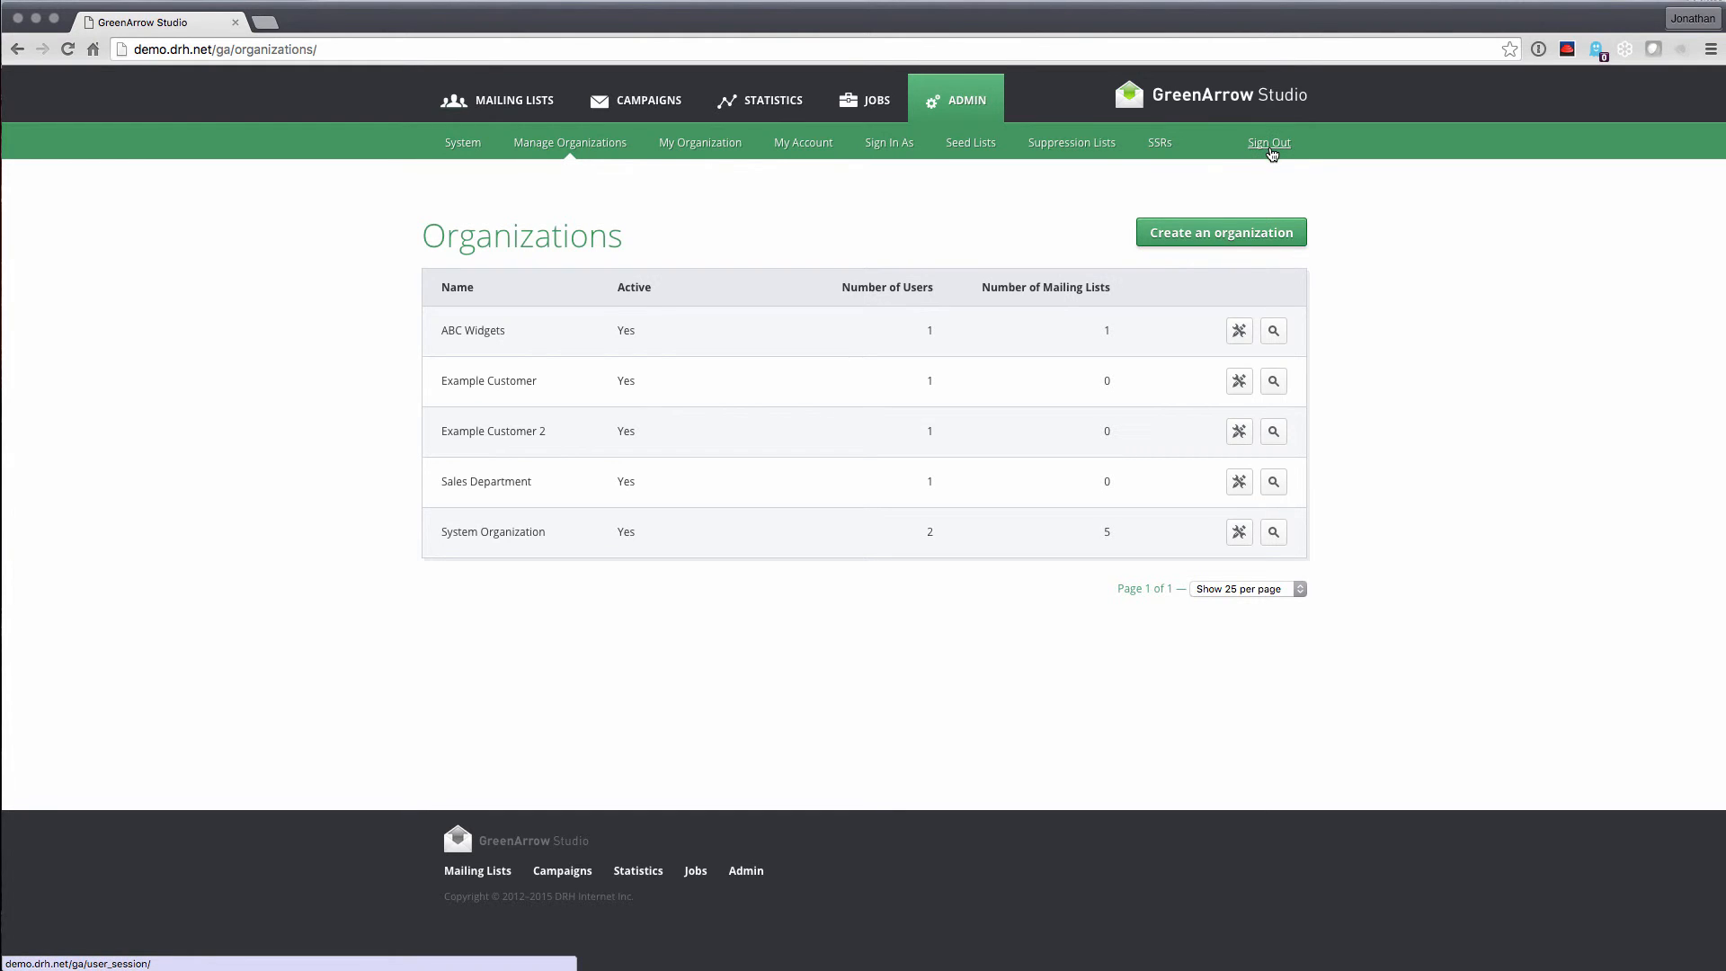
pyautogui.click(893, 149)
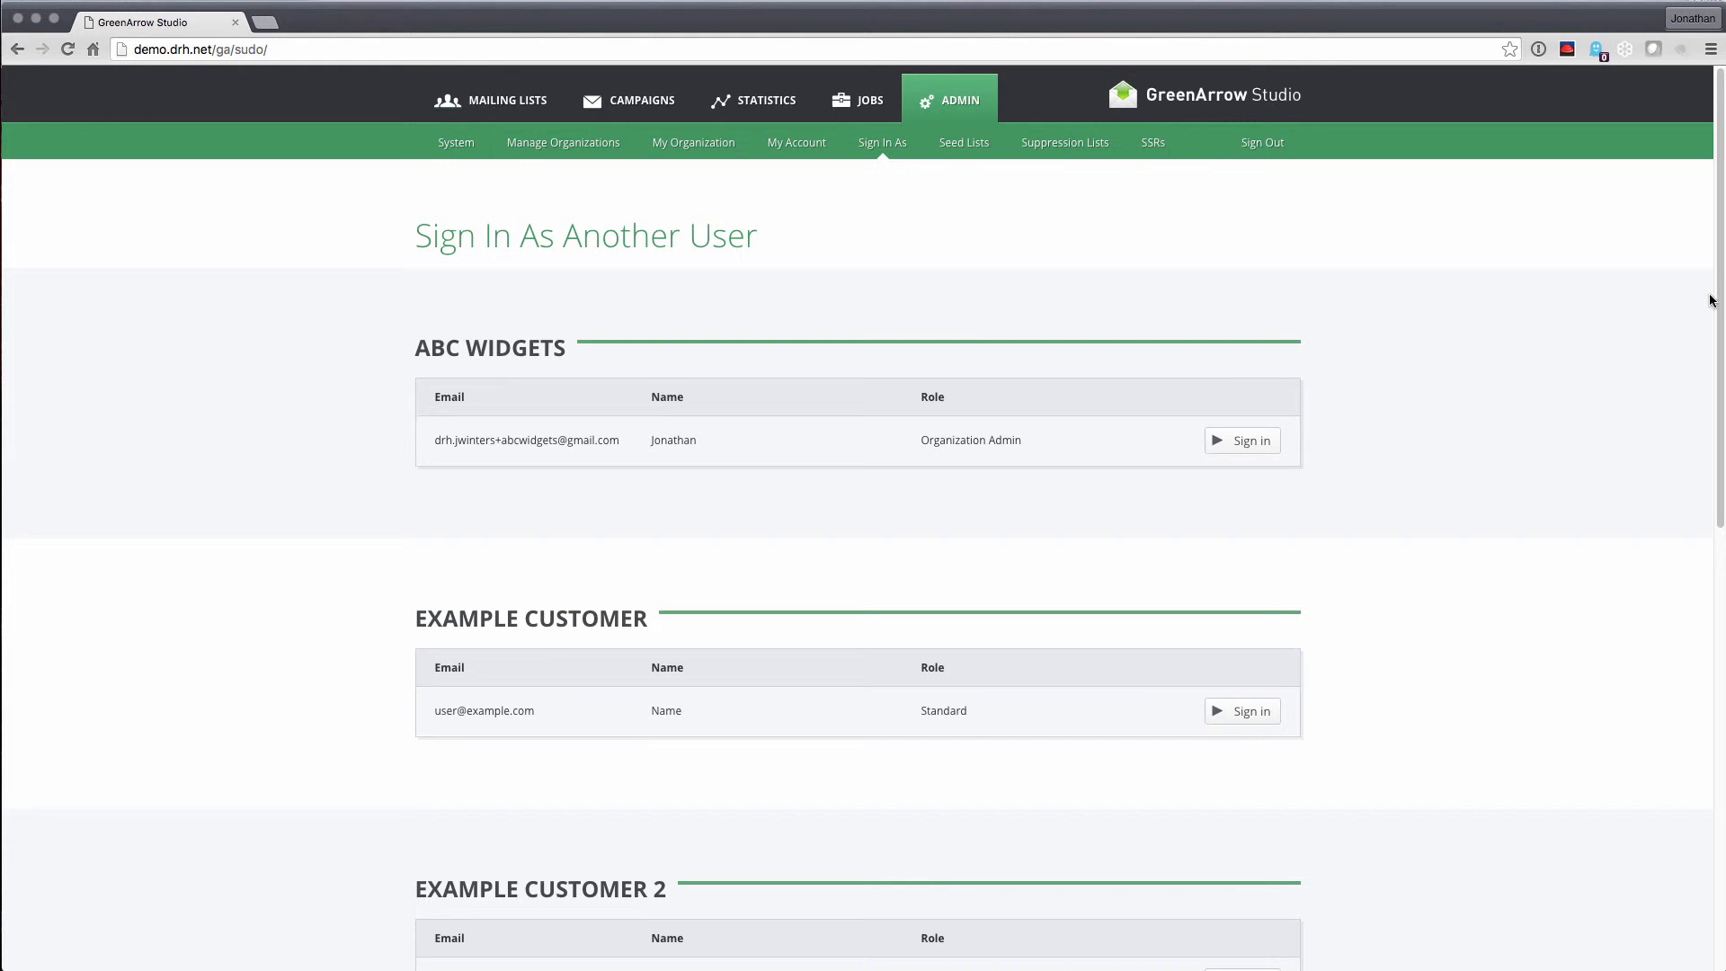
pyautogui.moveTo(1719, 292); pyautogui.dragTo(1682, 686)
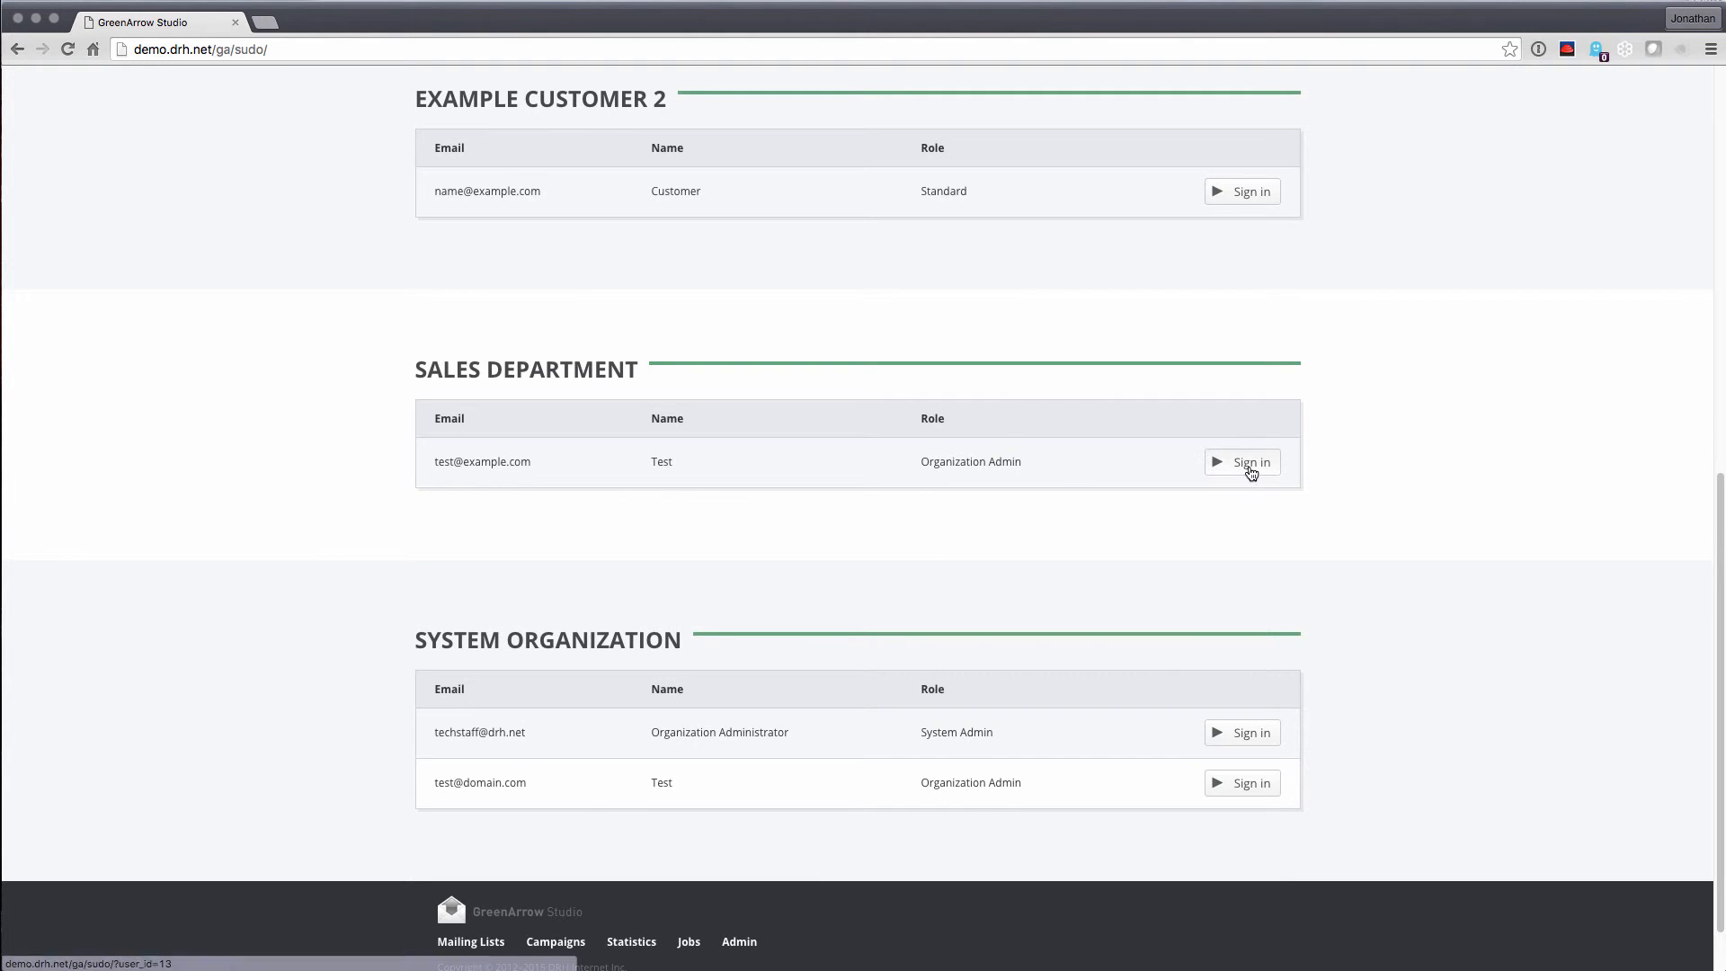
pyautogui.click(1251, 465)
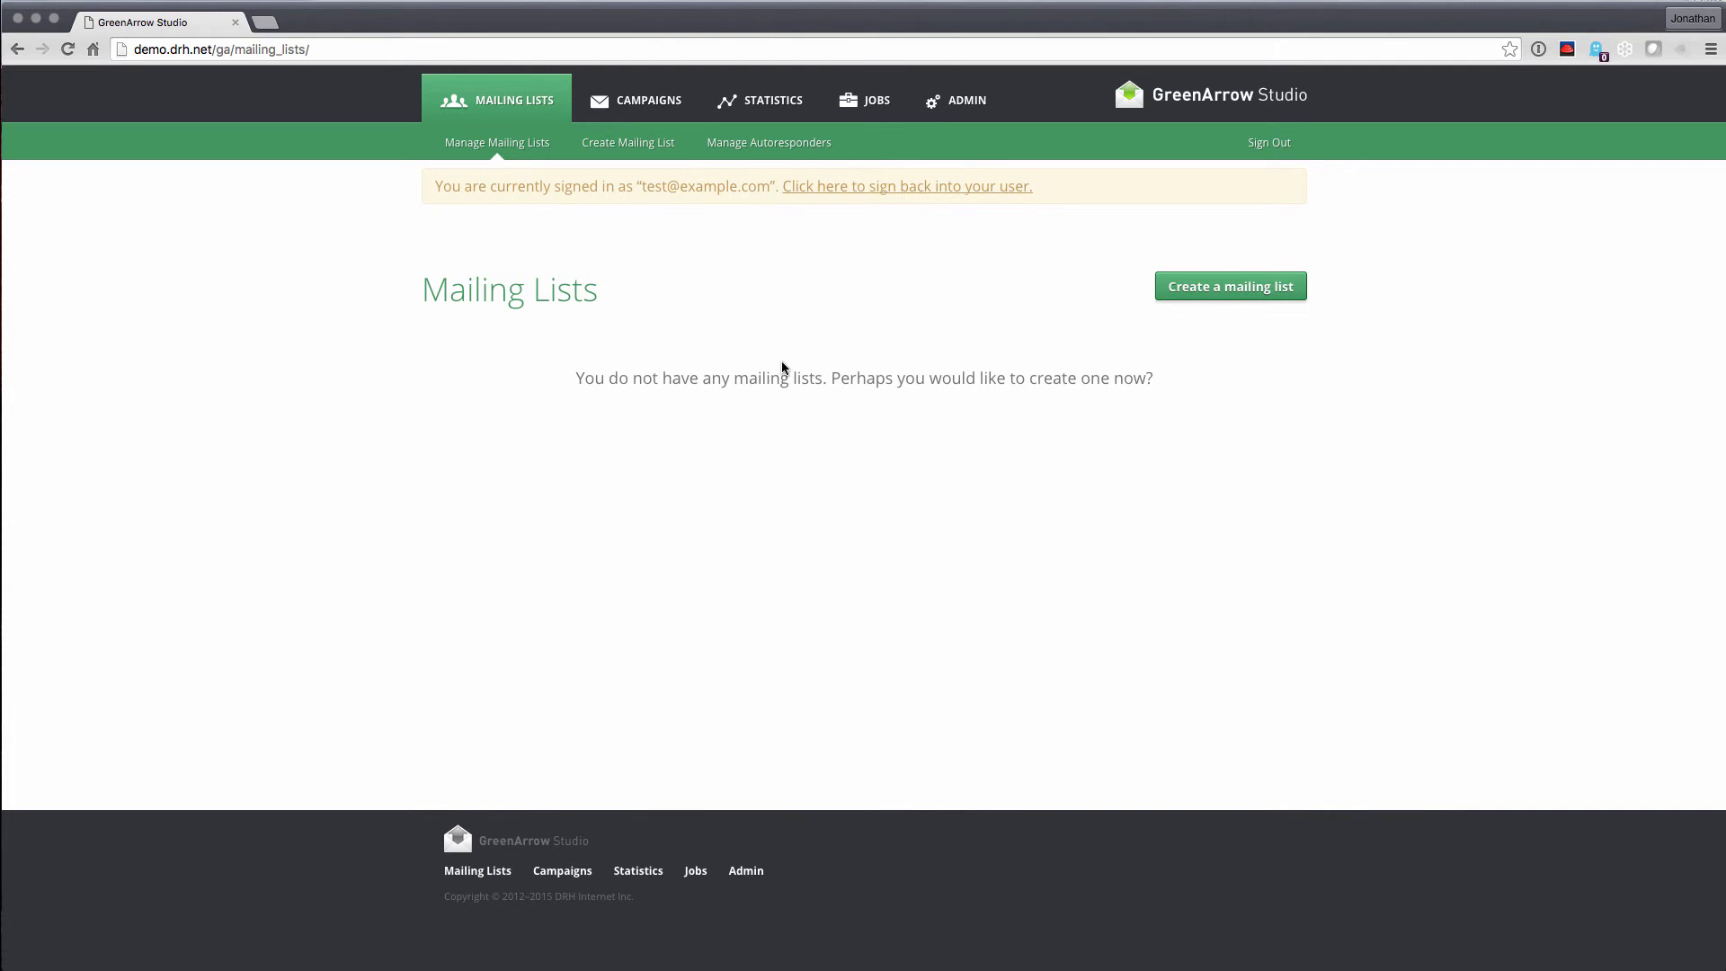
# Leave the Sales Department user by signing back into the original account, and open the seed lists and a blank seed list form
pyautogui.click(957, 115)
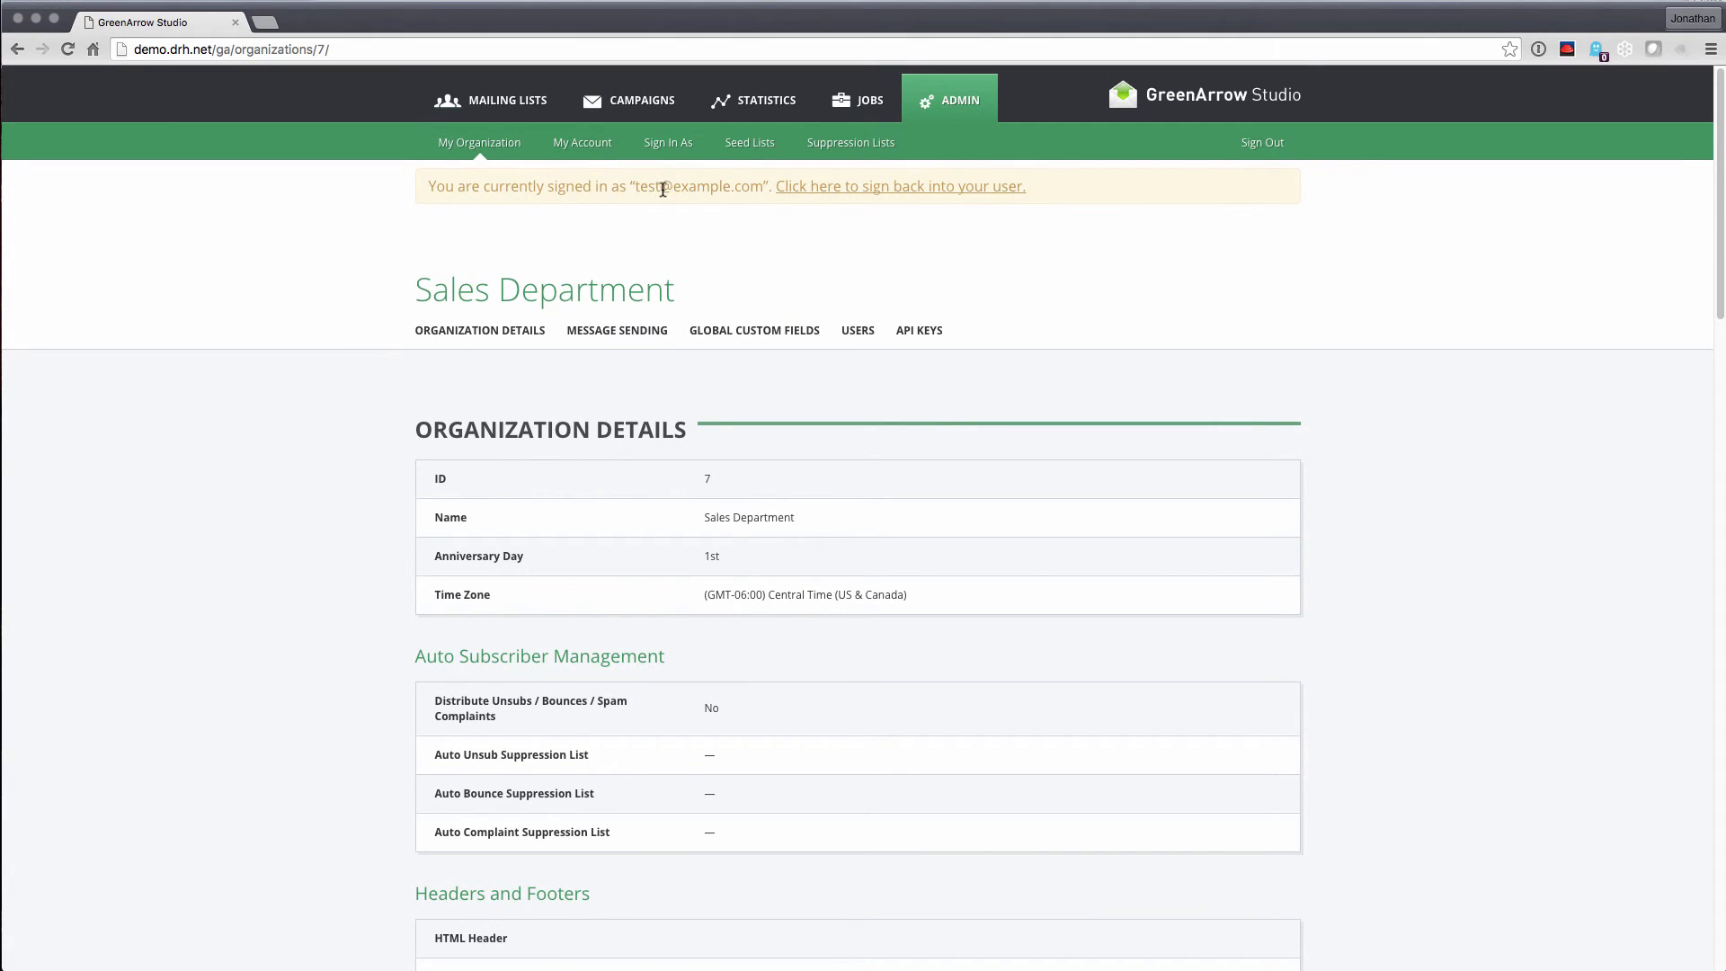
pyautogui.click(799, 187)
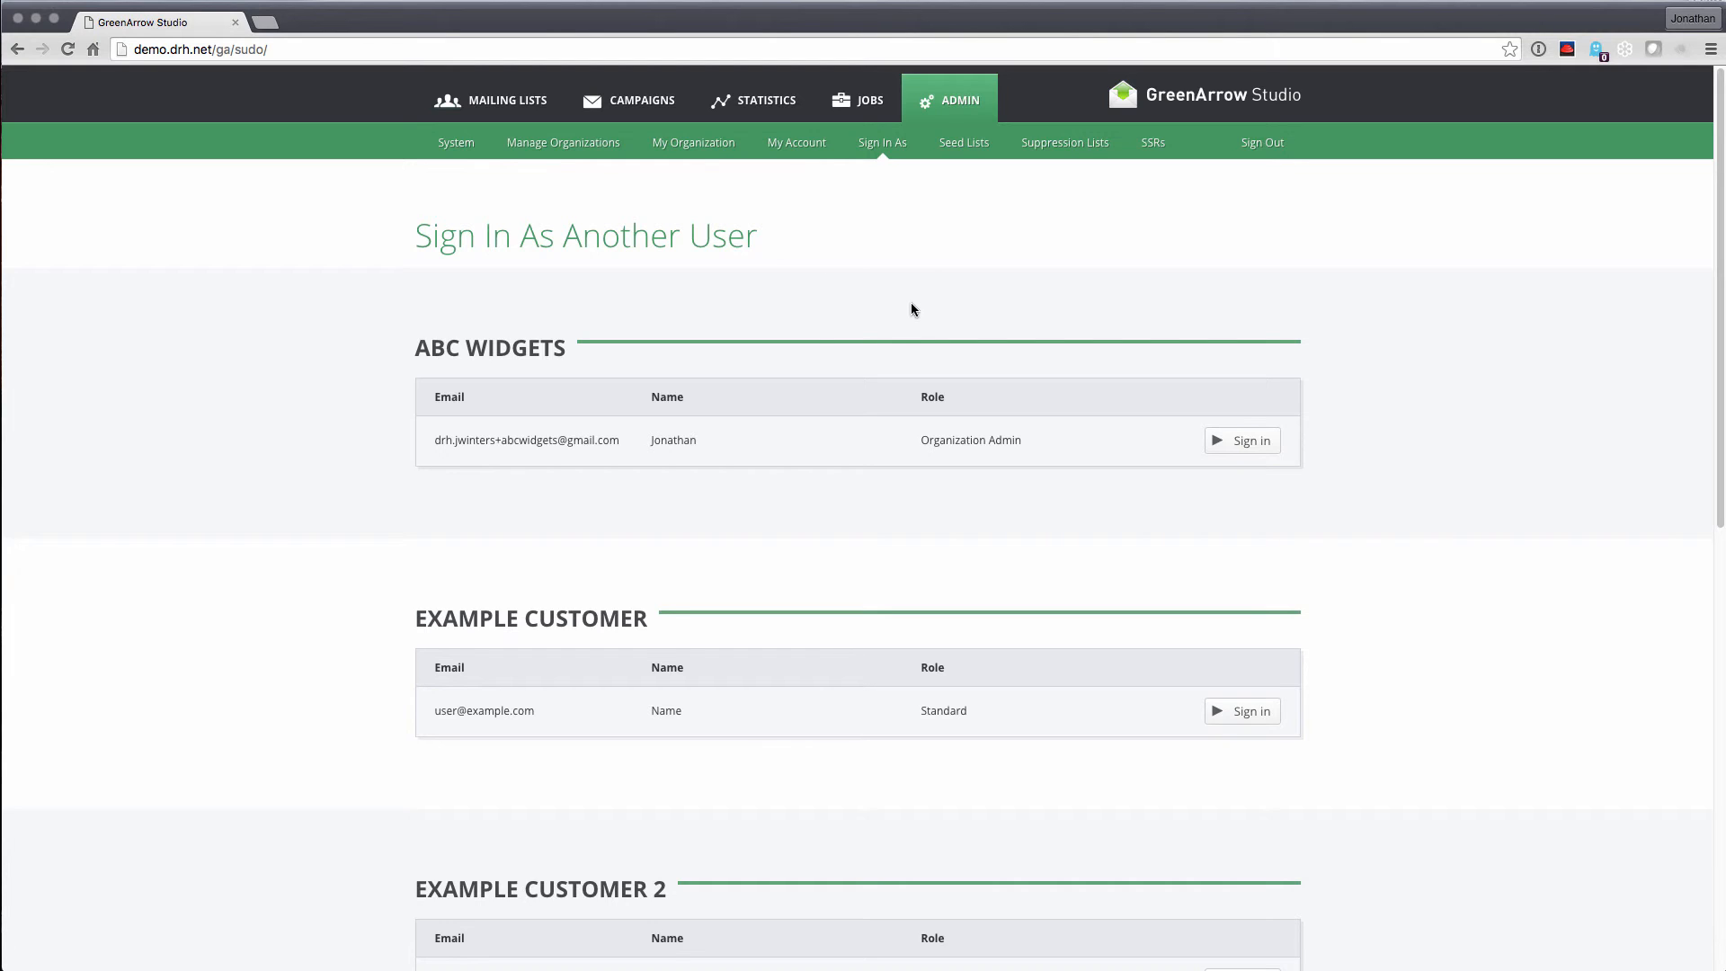
pyautogui.click(963, 142)
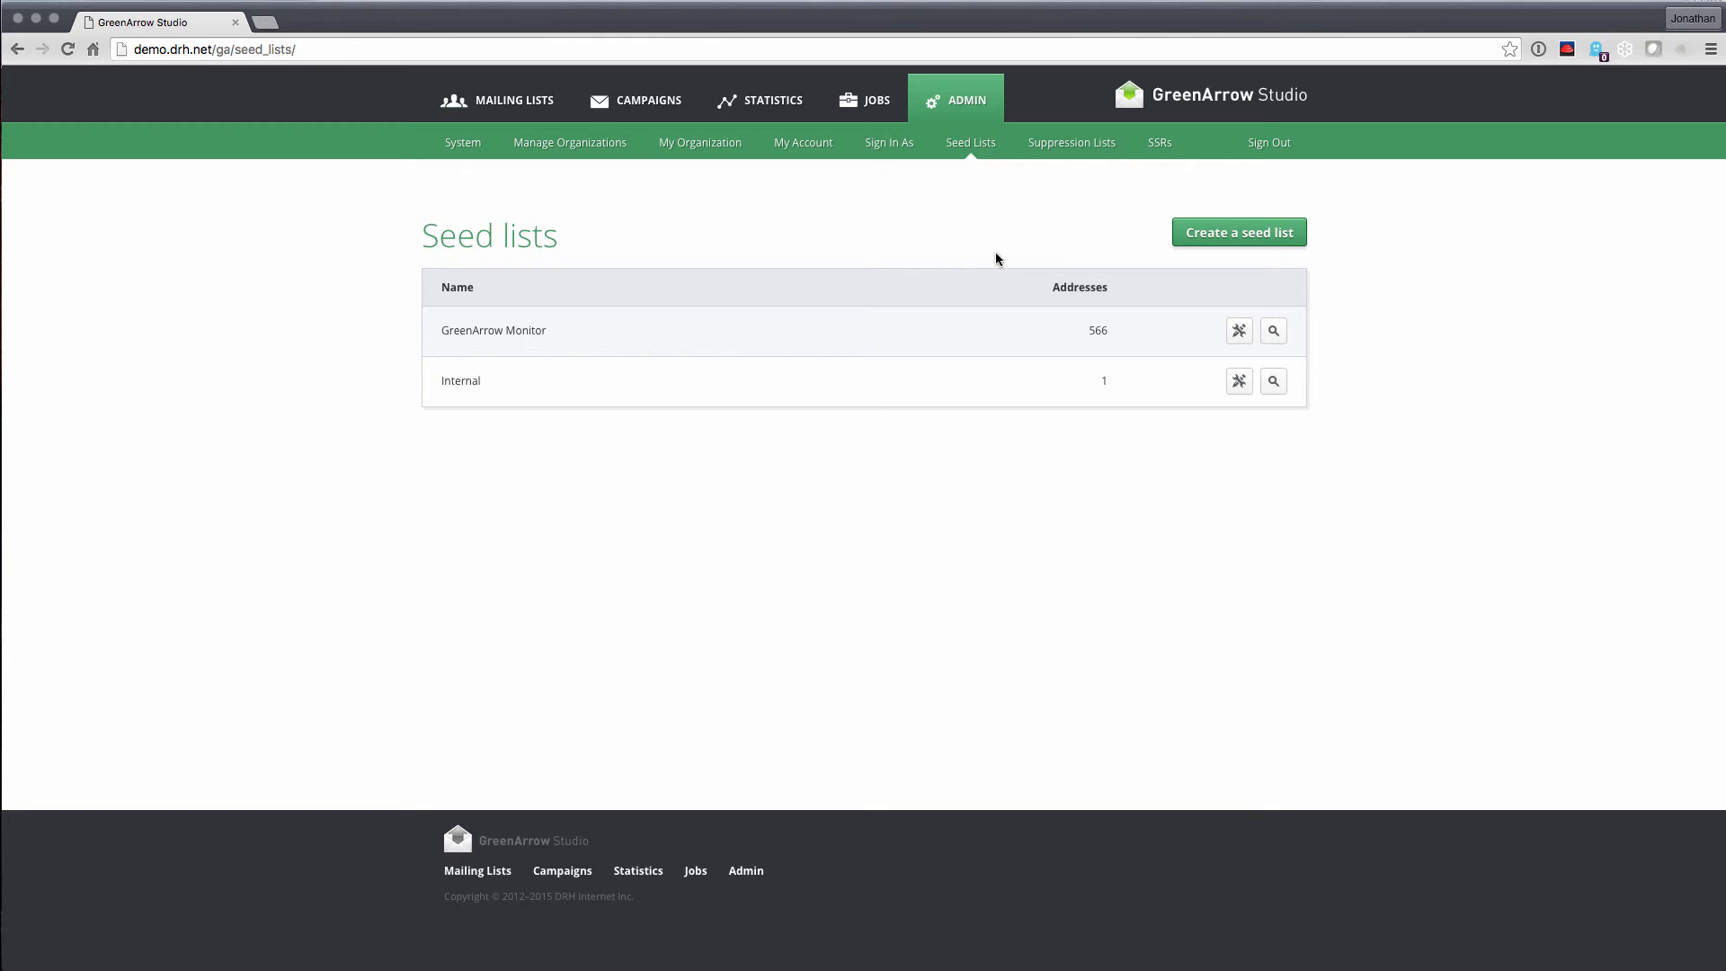
pyautogui.click(1235, 234)
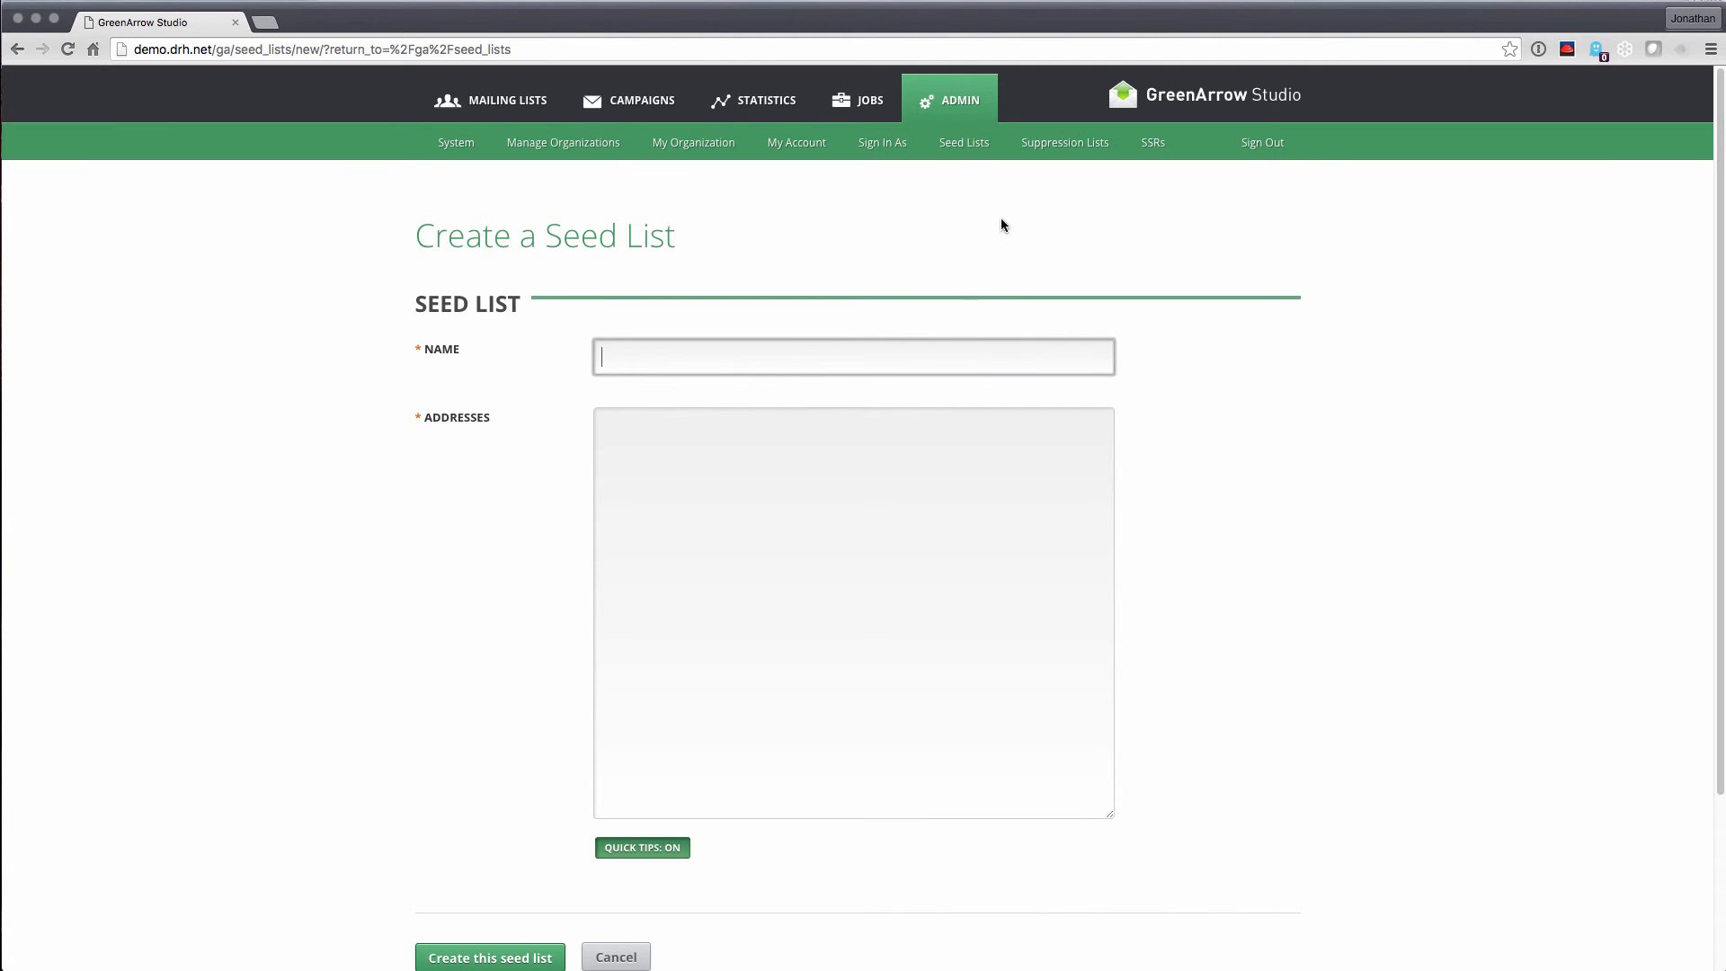
# Create a suppression list named "Webinar Suppression List 1", not system global, applying to all mailing lists in this organization
pyautogui.click(1070, 151)
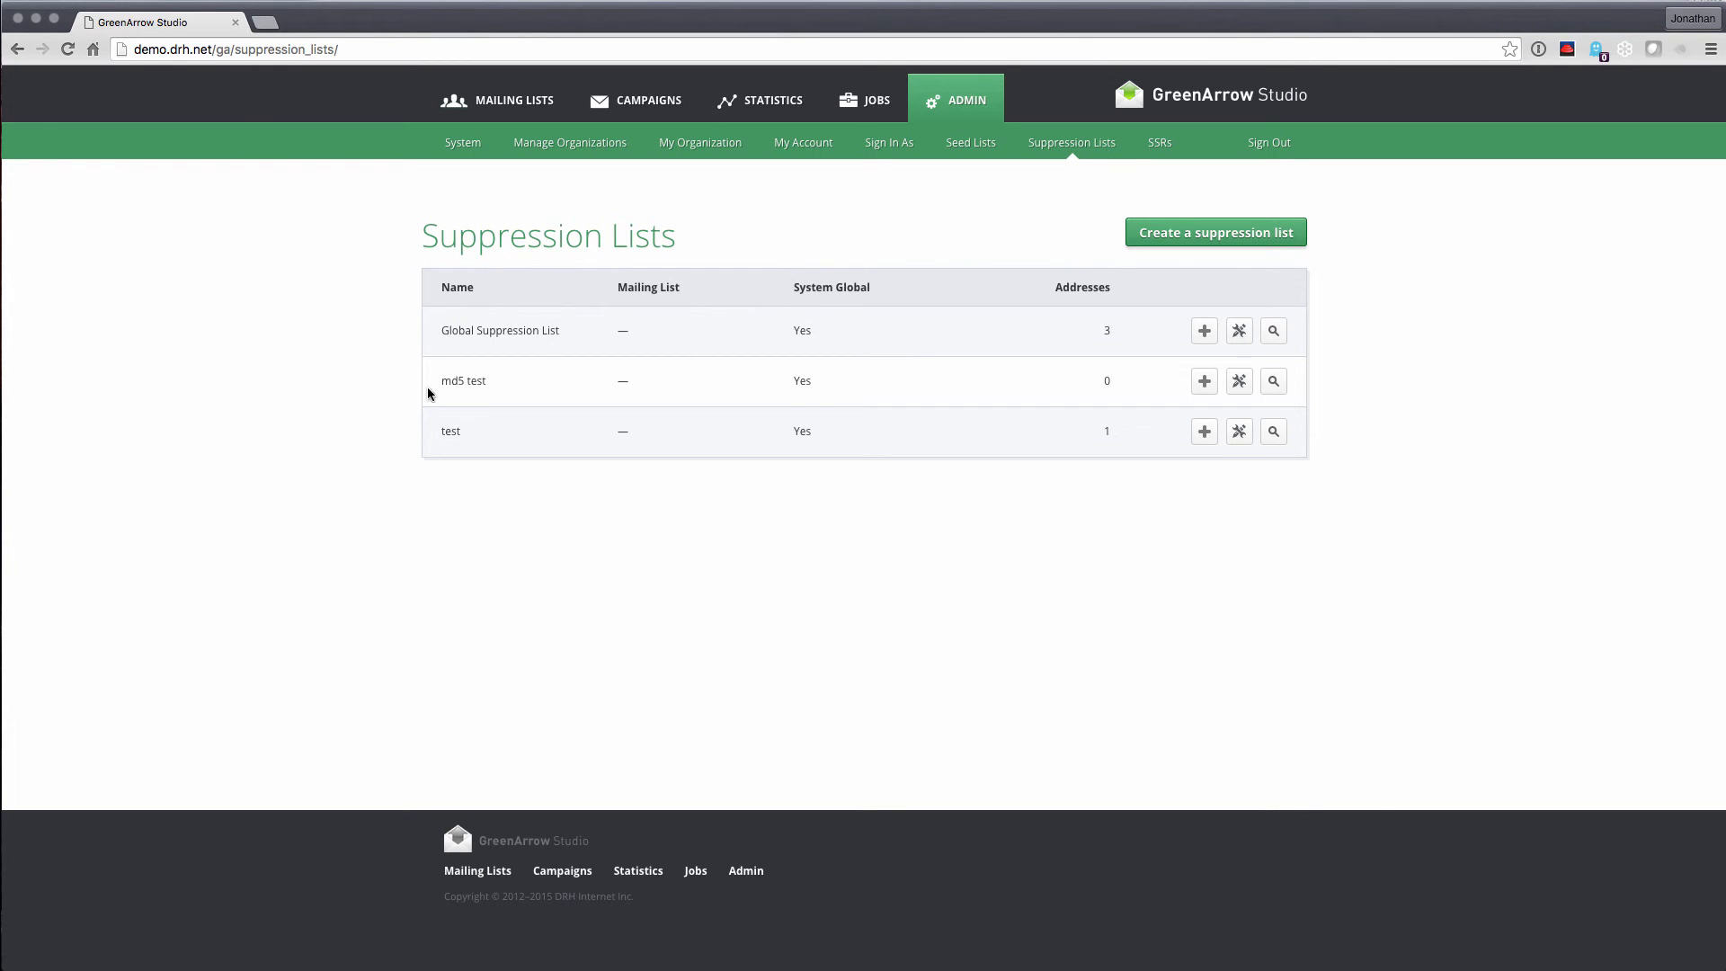
pyautogui.click(1170, 235)
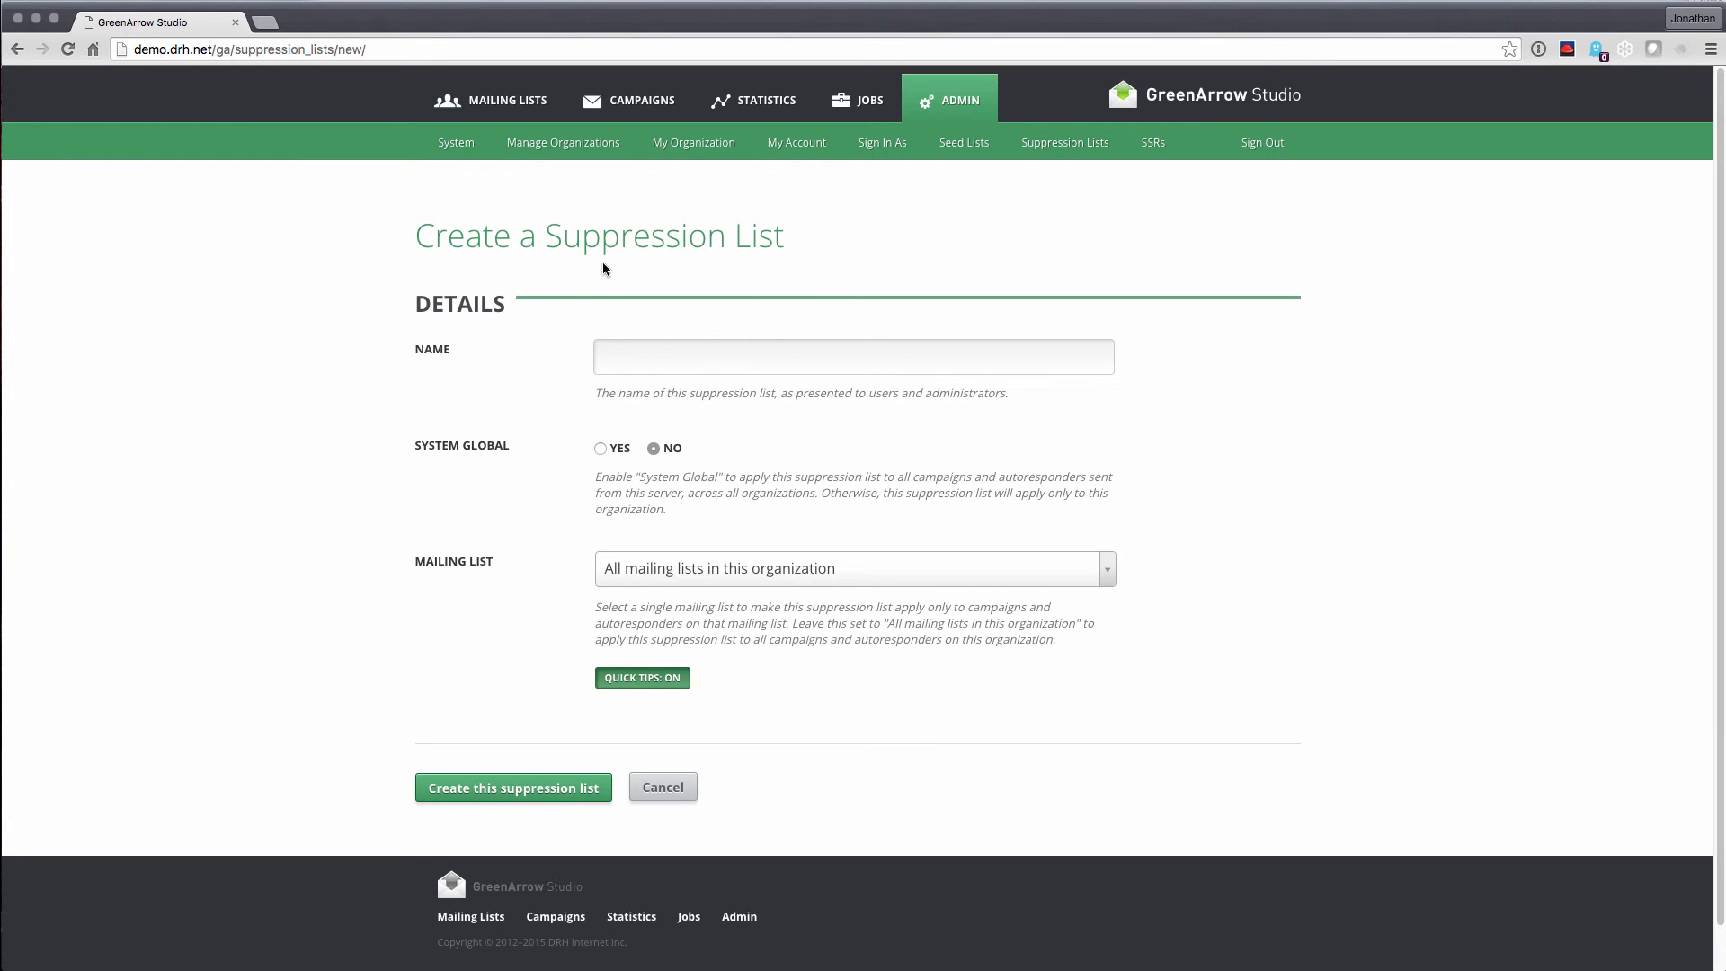
pyautogui.click(704, 352)
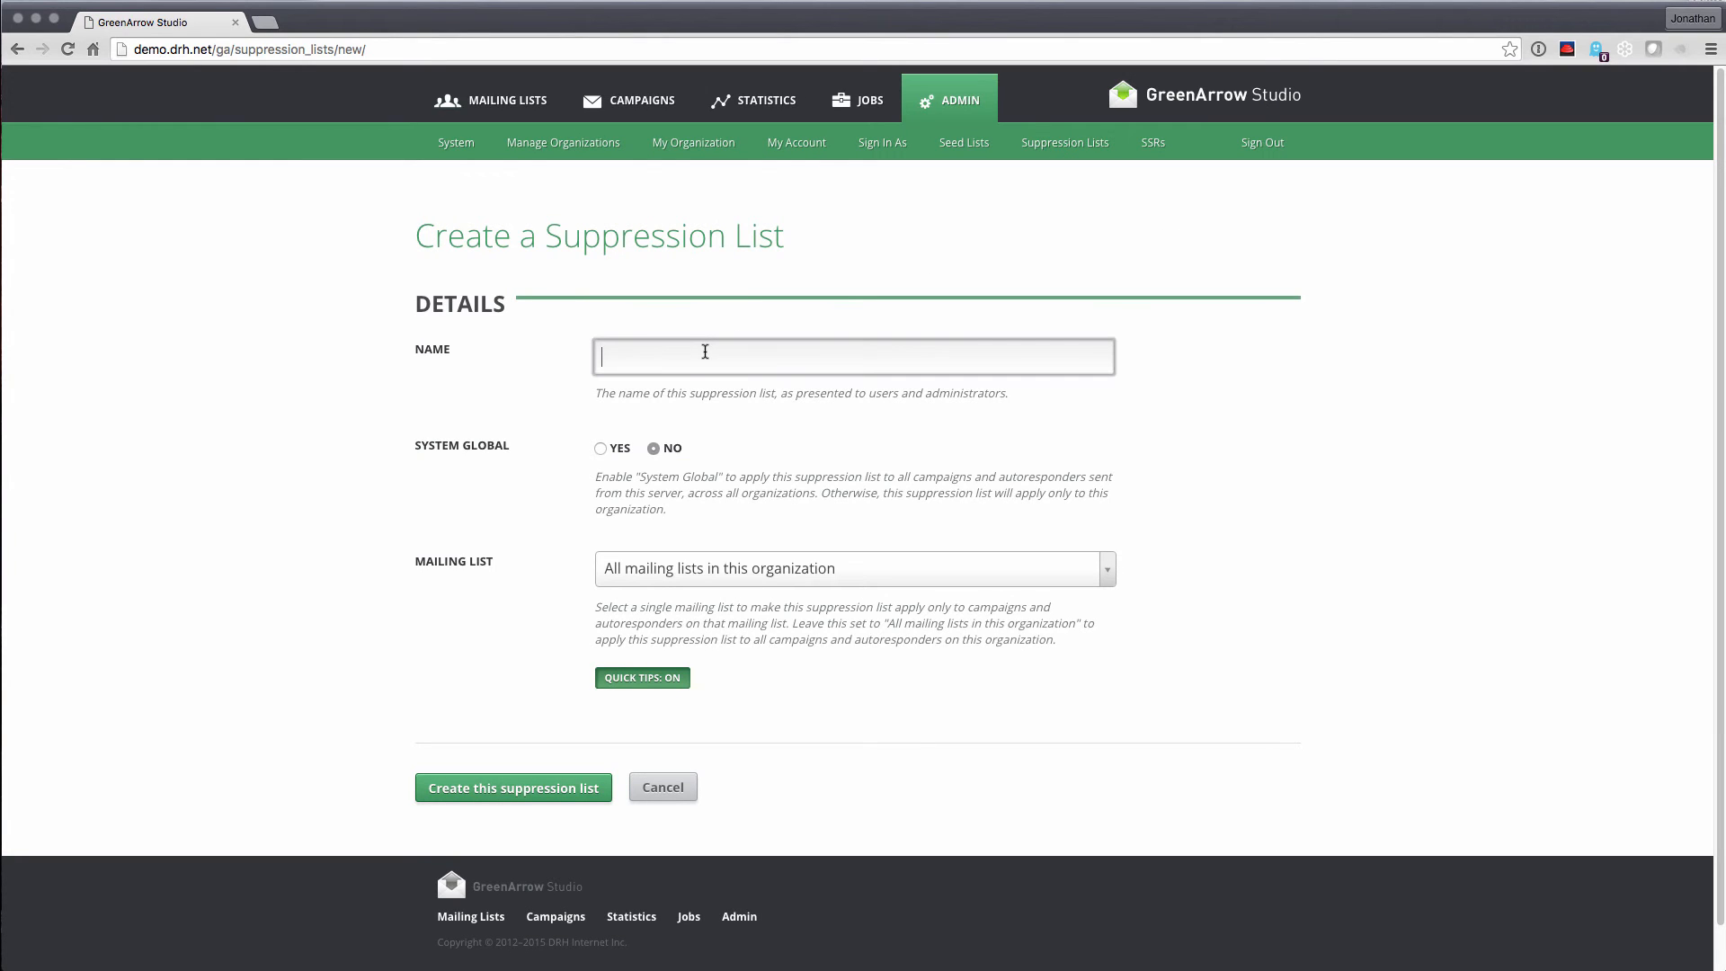
pyautogui.write('Webinar Suppression List 1')
pyautogui.click(639, 460)
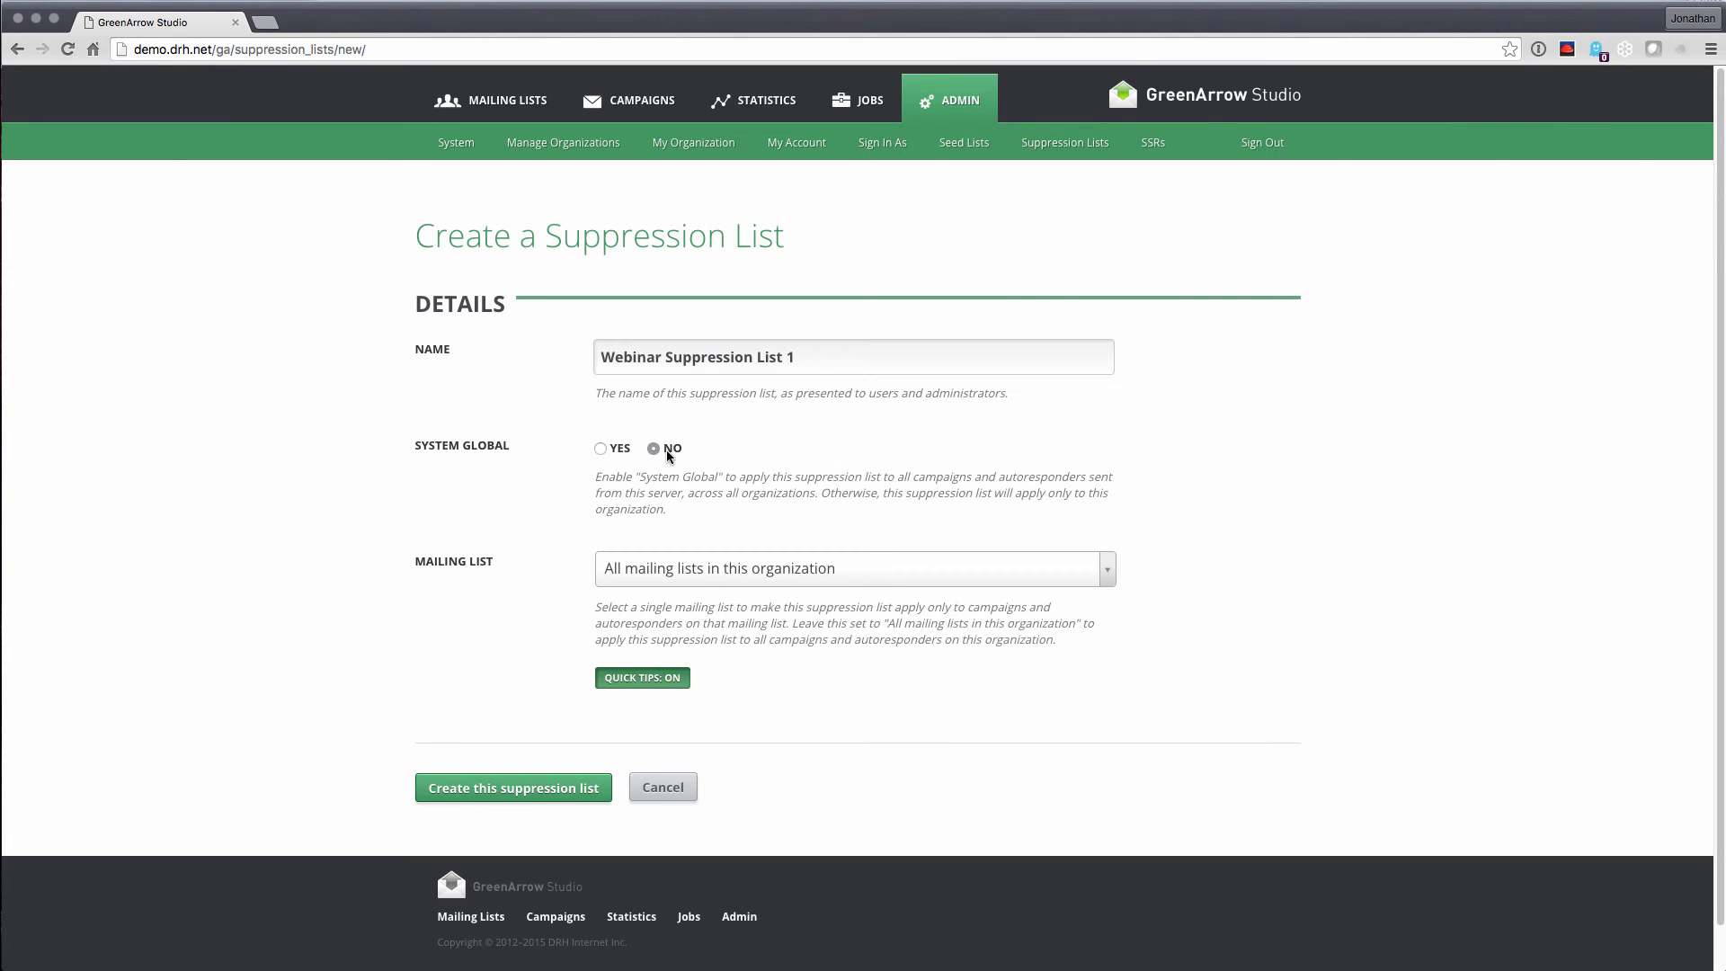
pyautogui.click(735, 572)
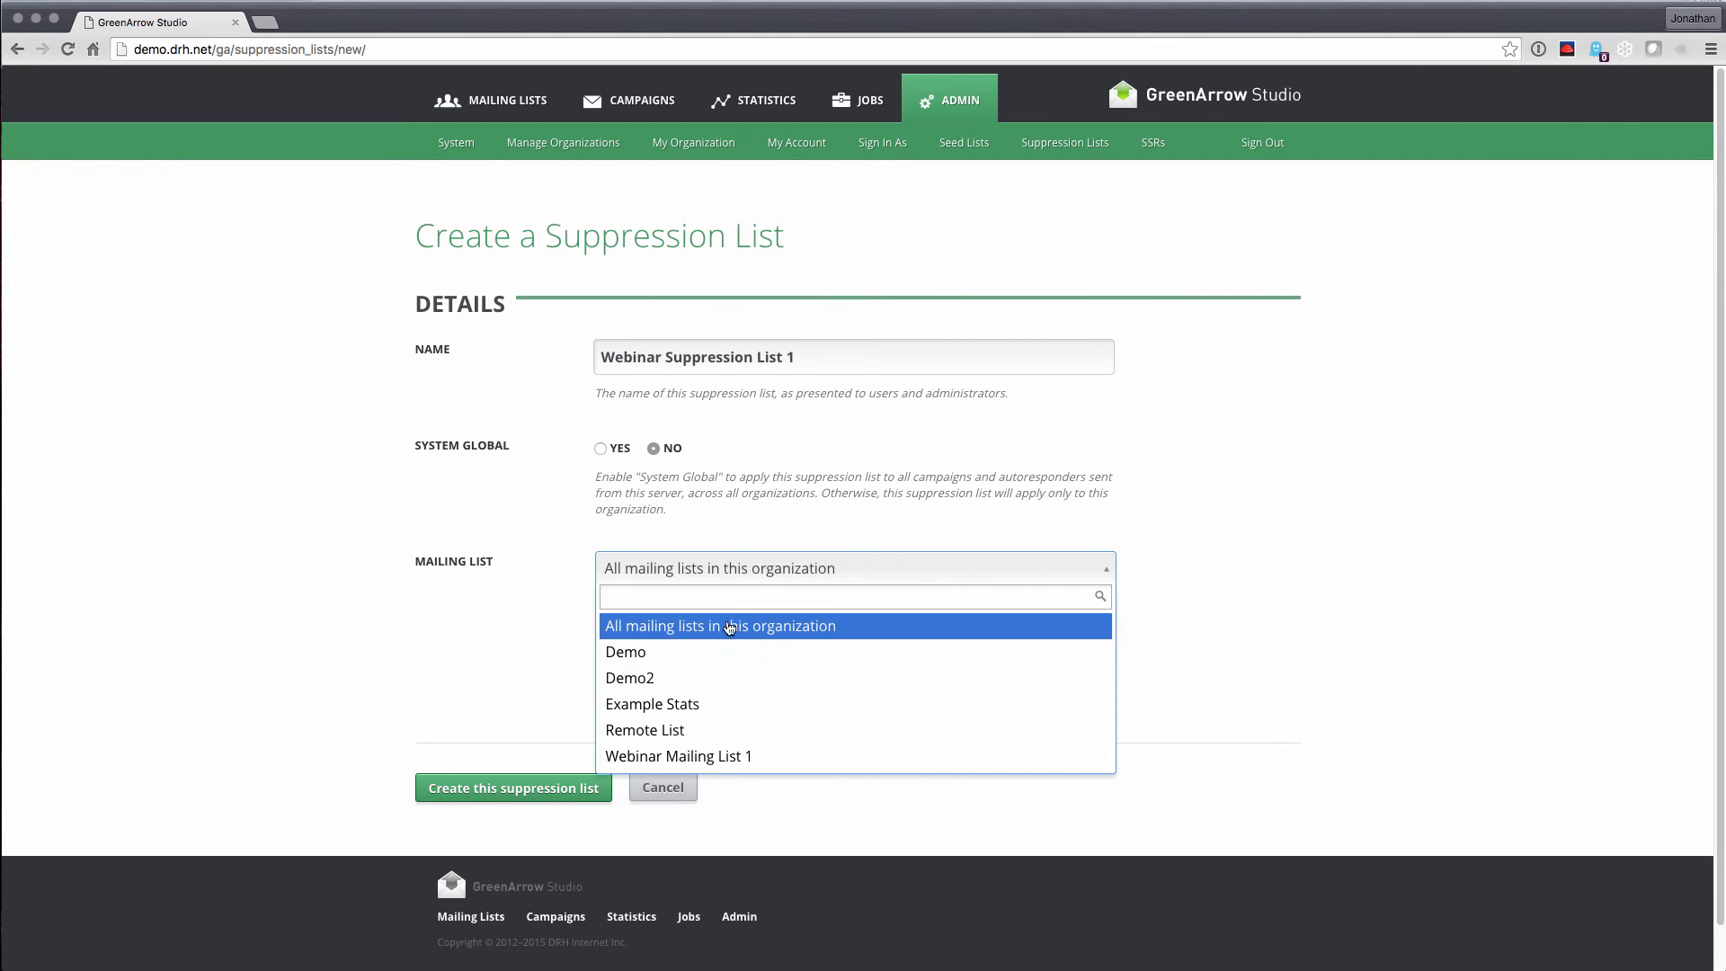
pyautogui.click(744, 527)
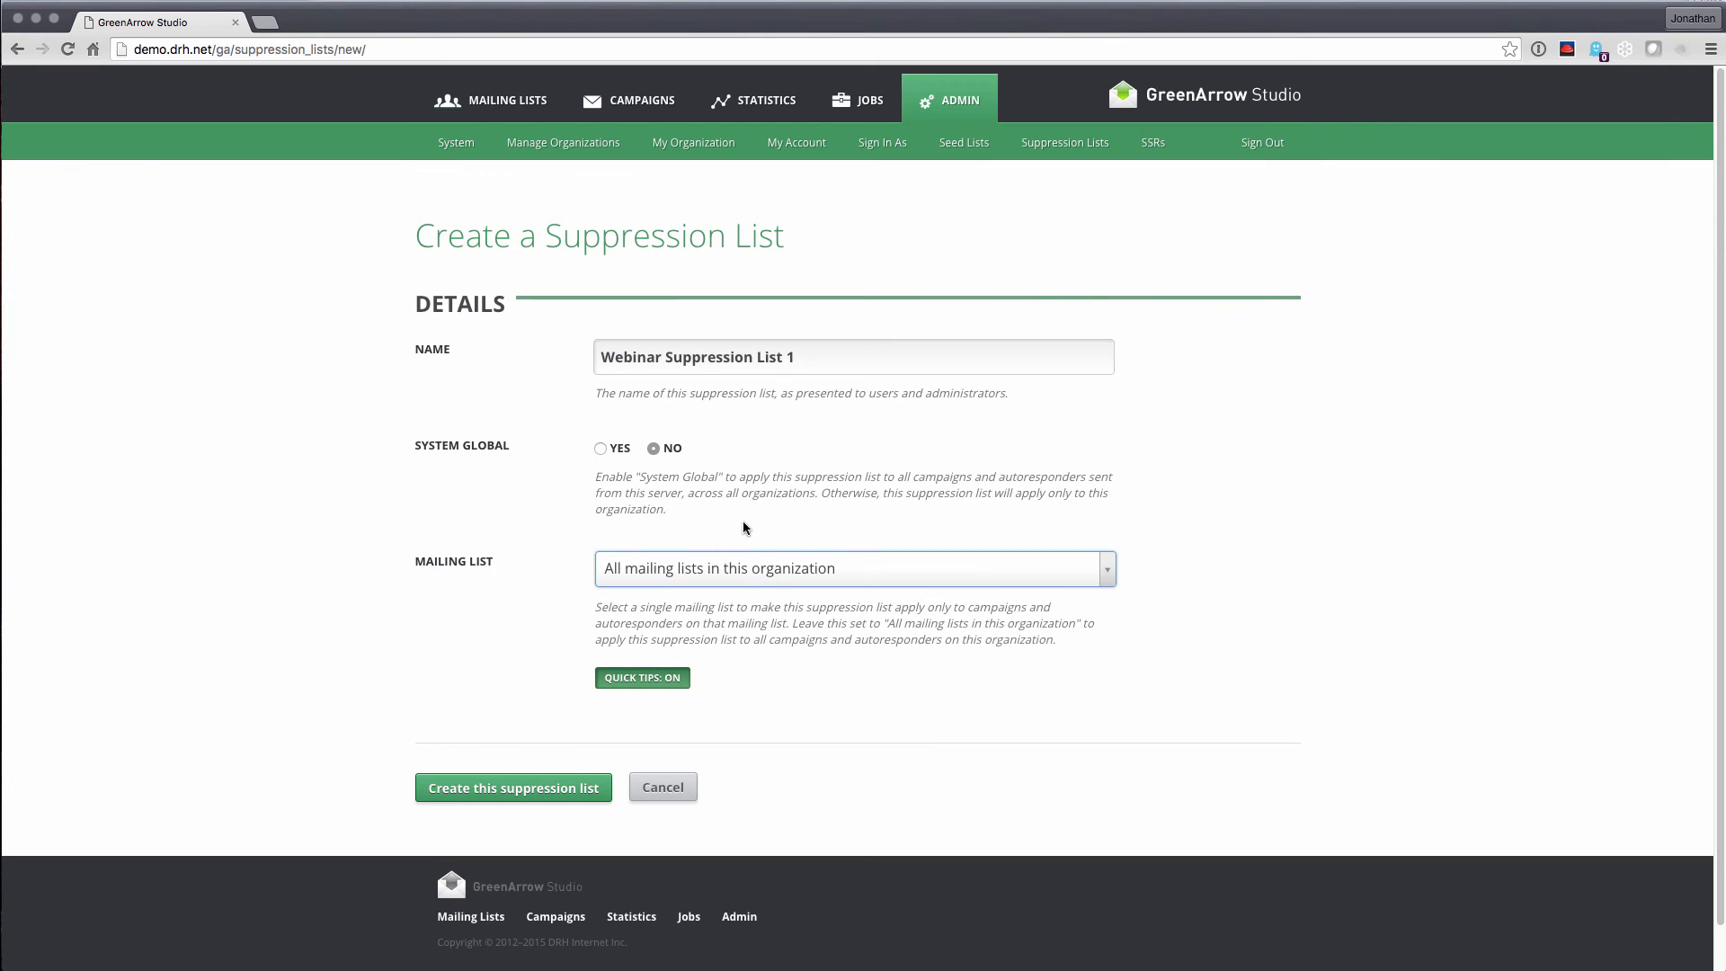
pyautogui.click(505, 790)
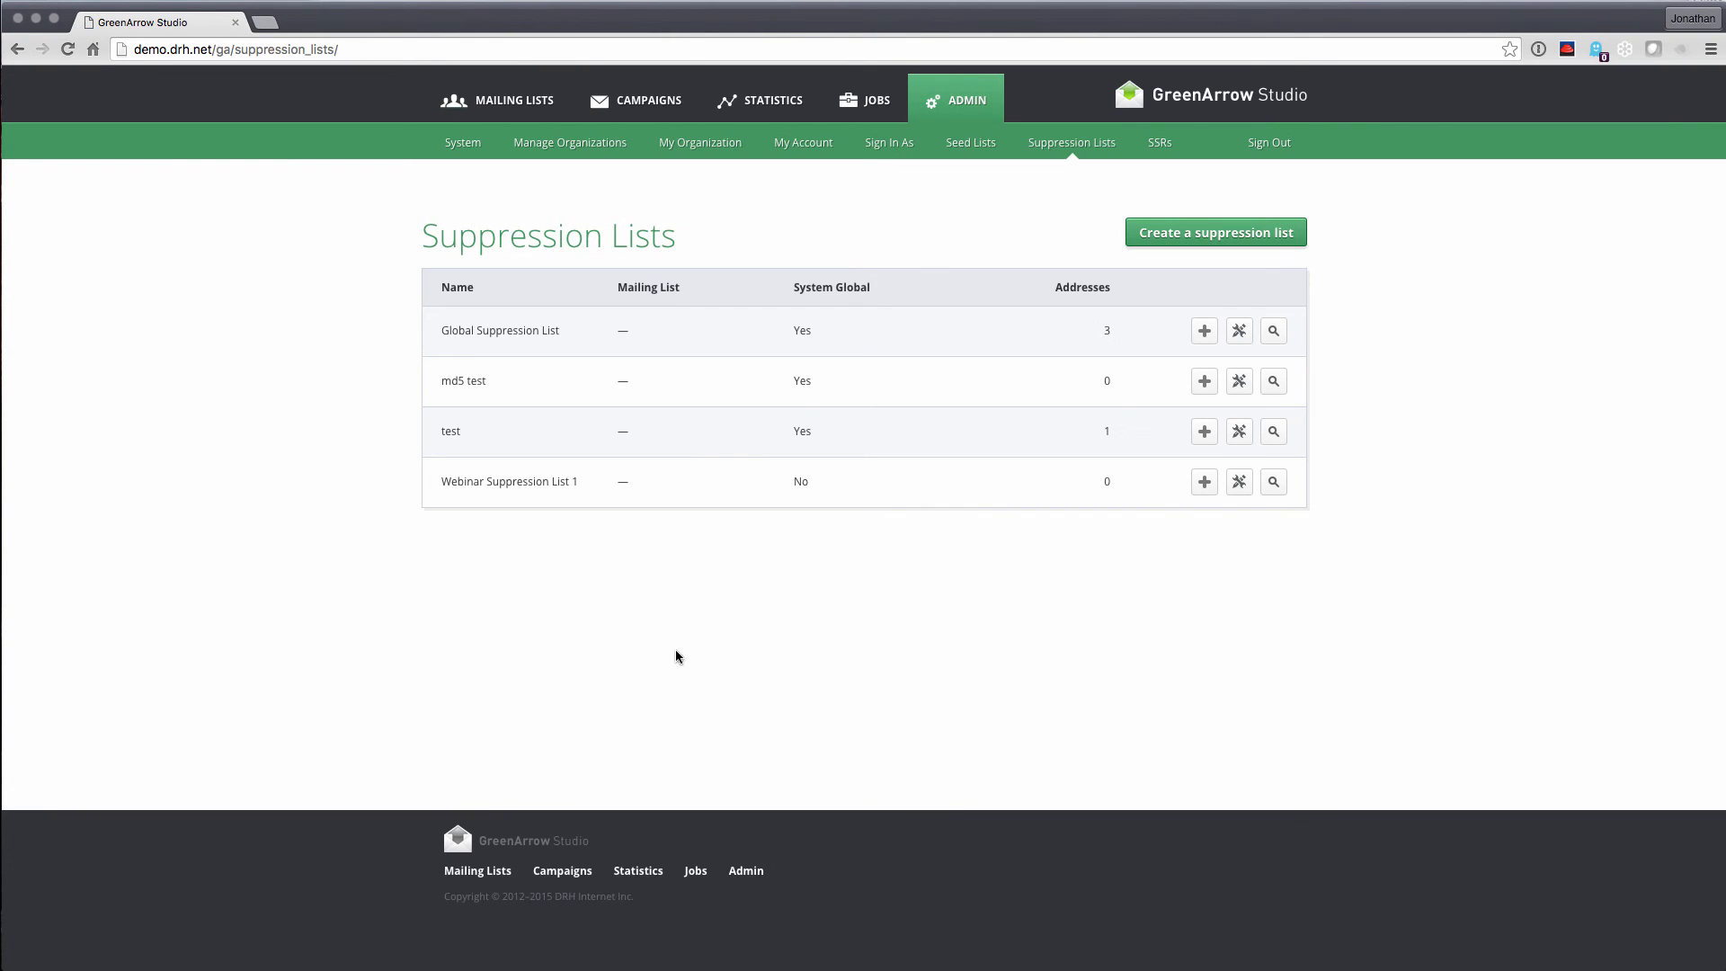
# View the details of Webinar Suppression List 1 and test whether a sample e-mail address is covered by it
pyautogui.click(1273, 482)
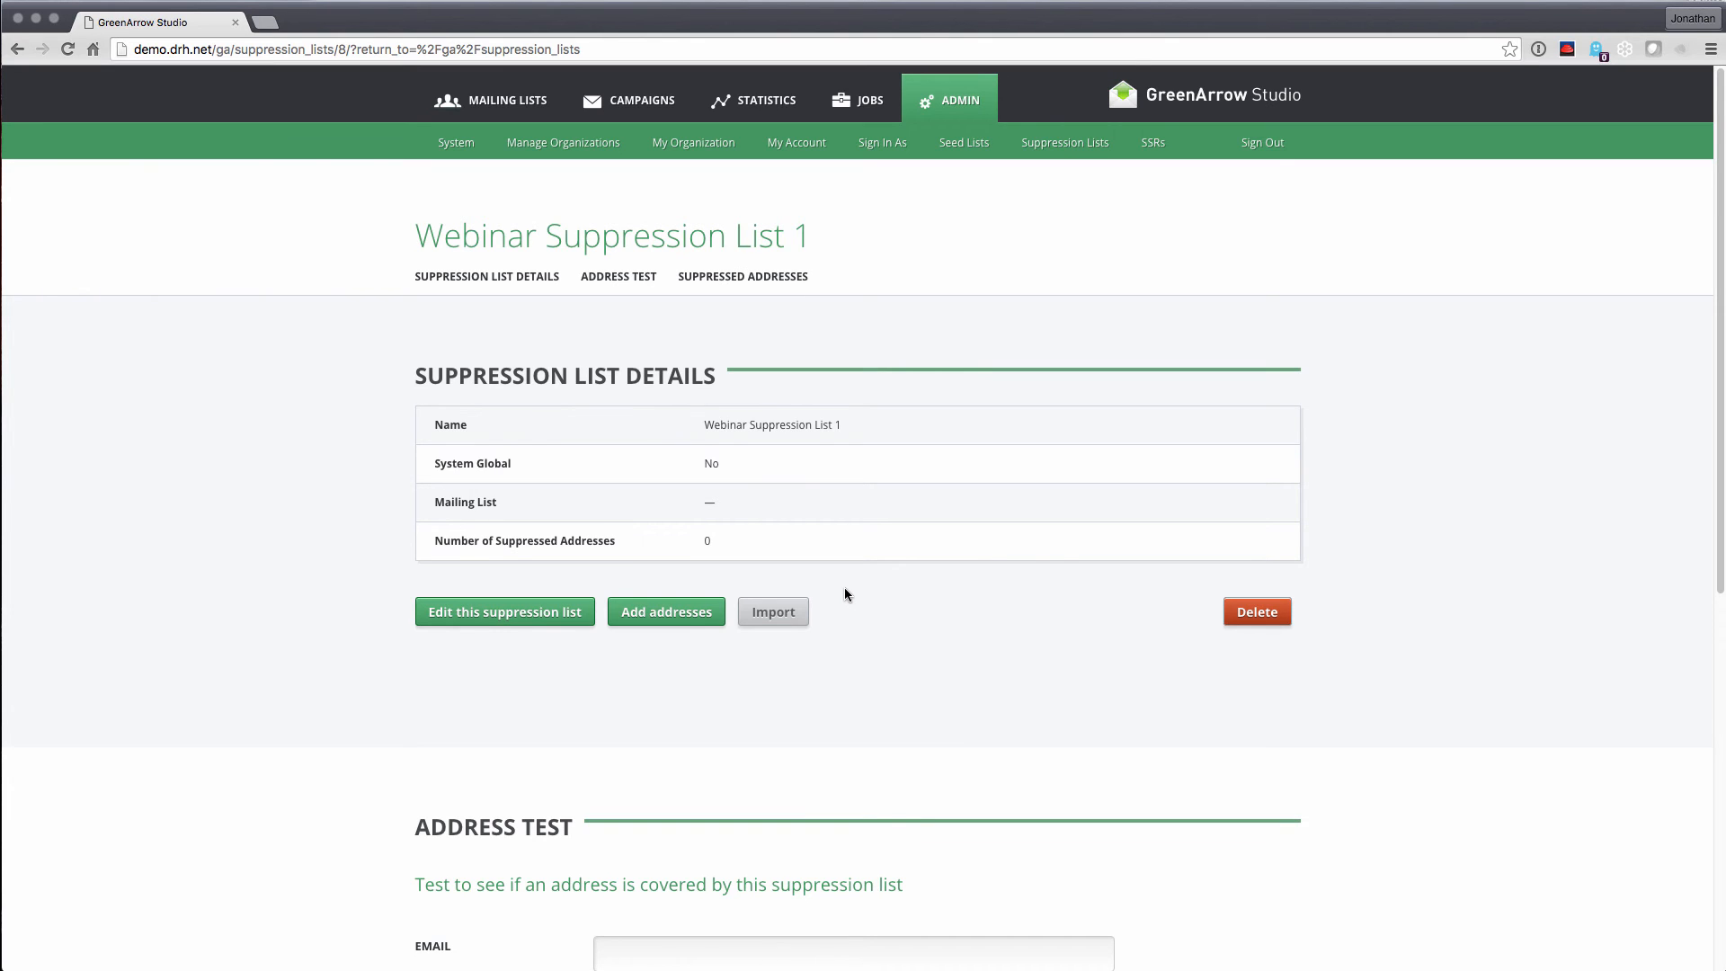
pyautogui.scroll(-4, 896, 622)
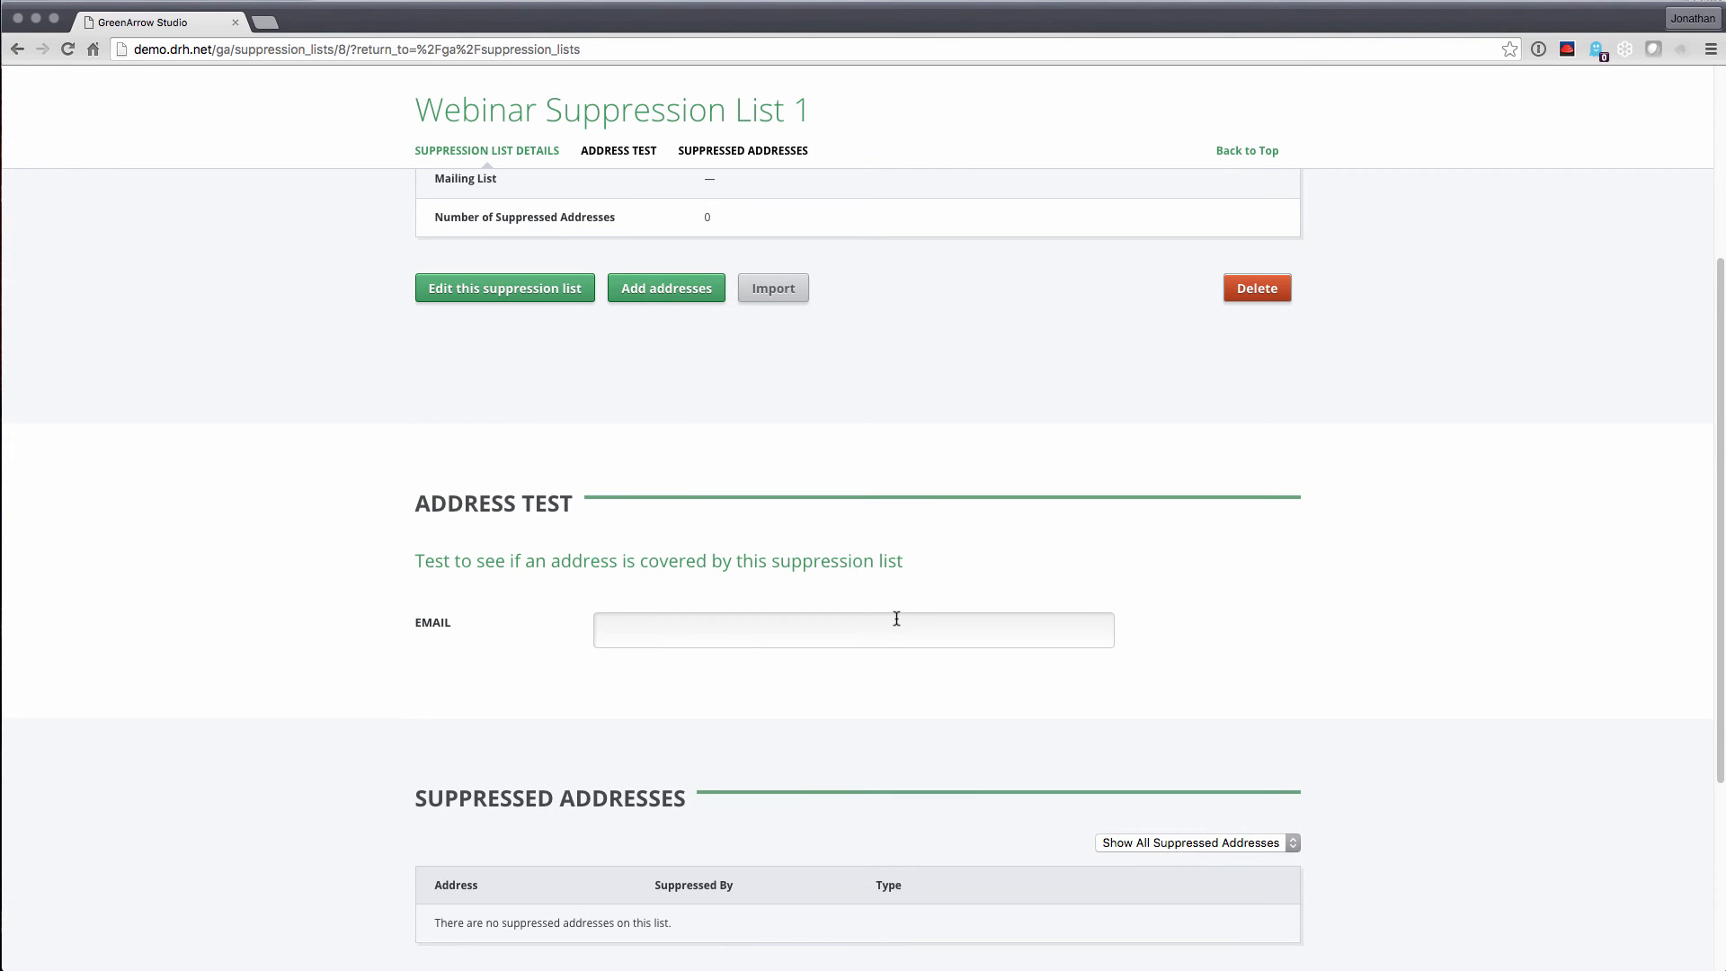
pyautogui.scroll(-4, 896, 618)
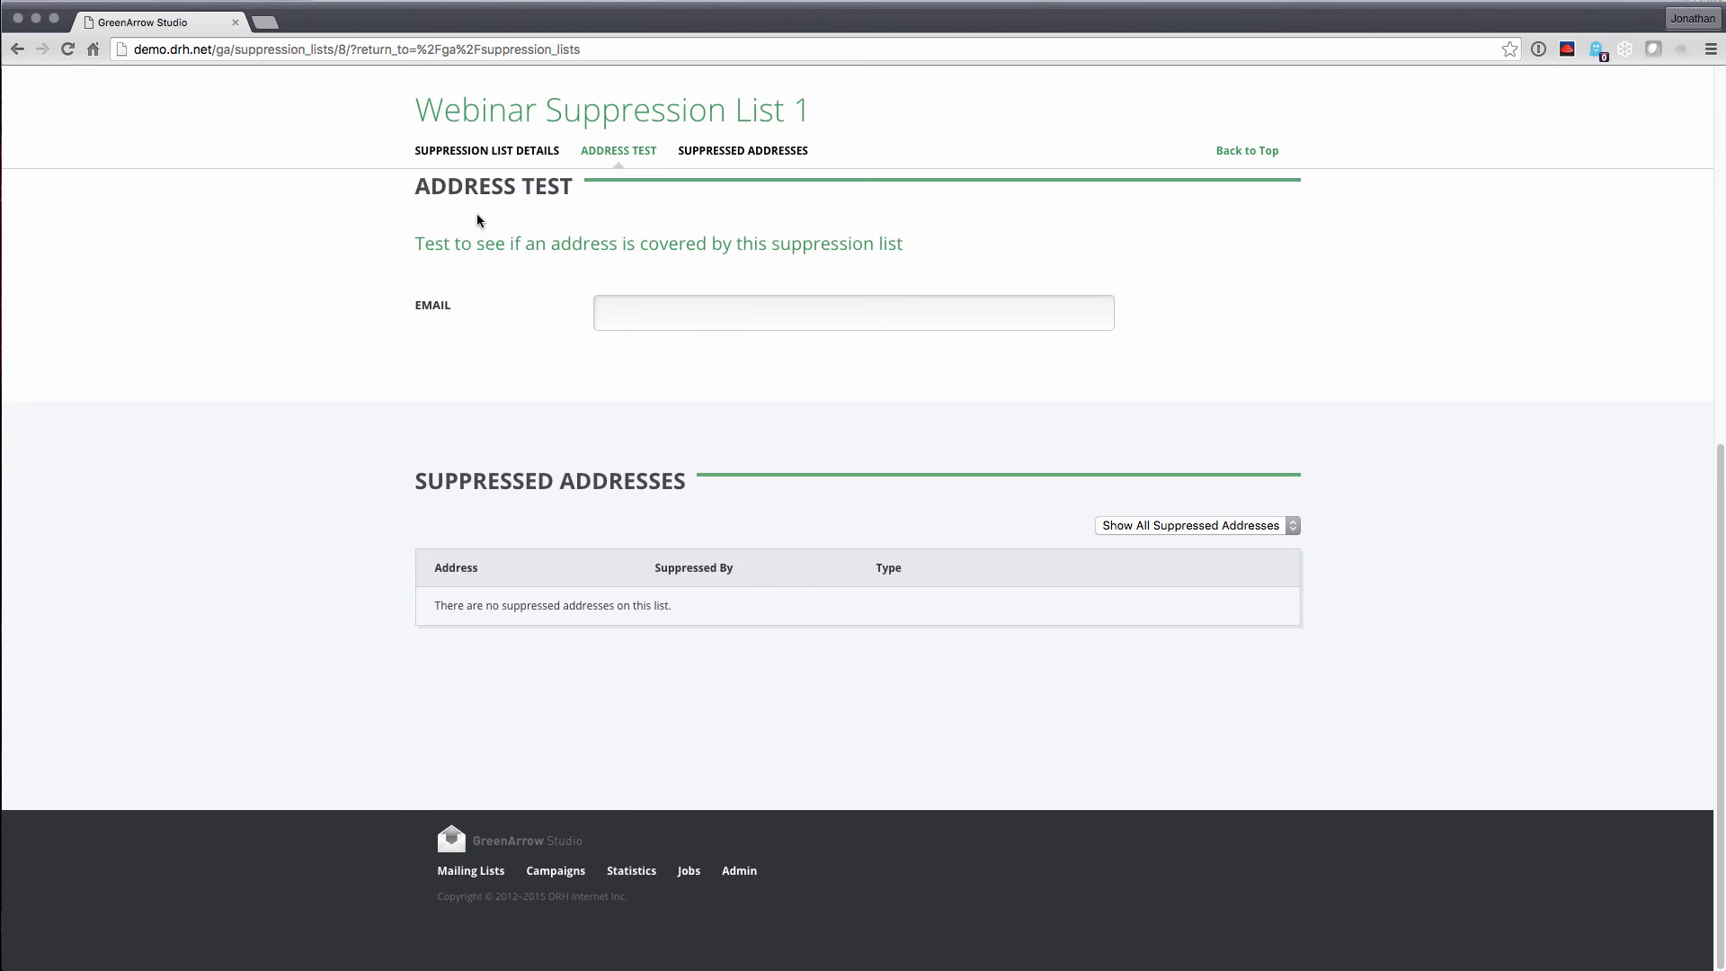
pyautogui.click(628, 323)
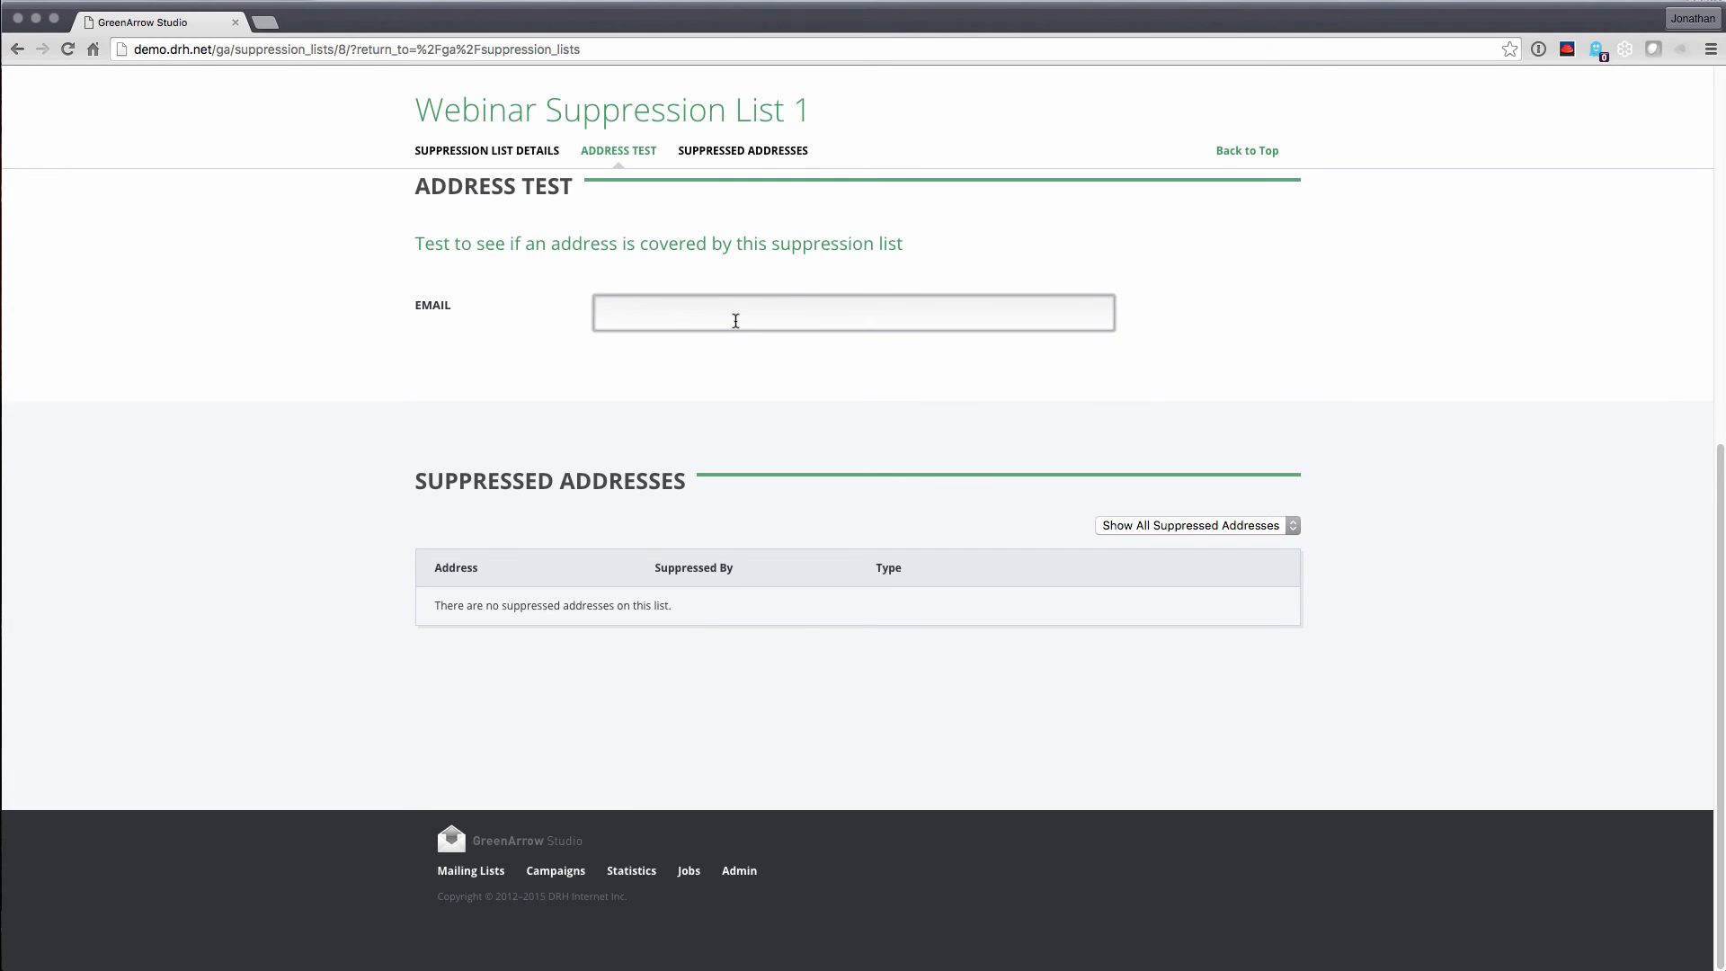
pyautogui.write('test@example.com')
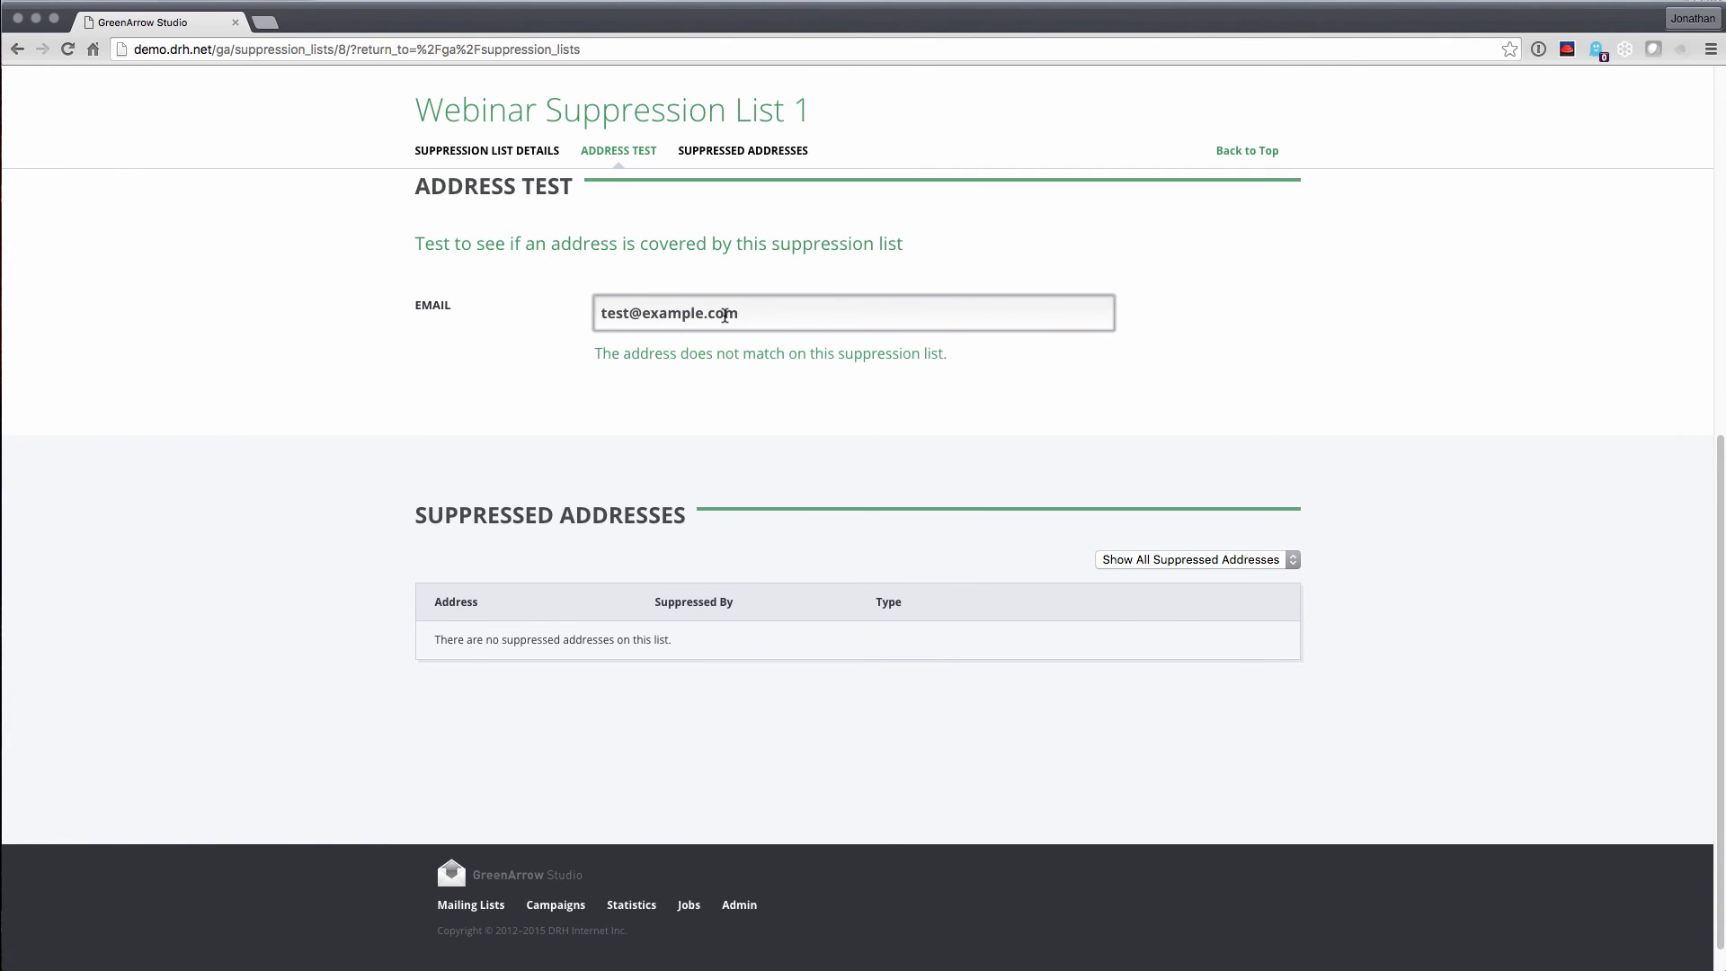
# Copy the tested e-mail address and add it to the suppressed addresses of Webinar Suppression List 1
pyautogui.moveTo(739, 313); pyautogui.dragTo(601, 313)
pyautogui.hotkey('ctrl', 'c')
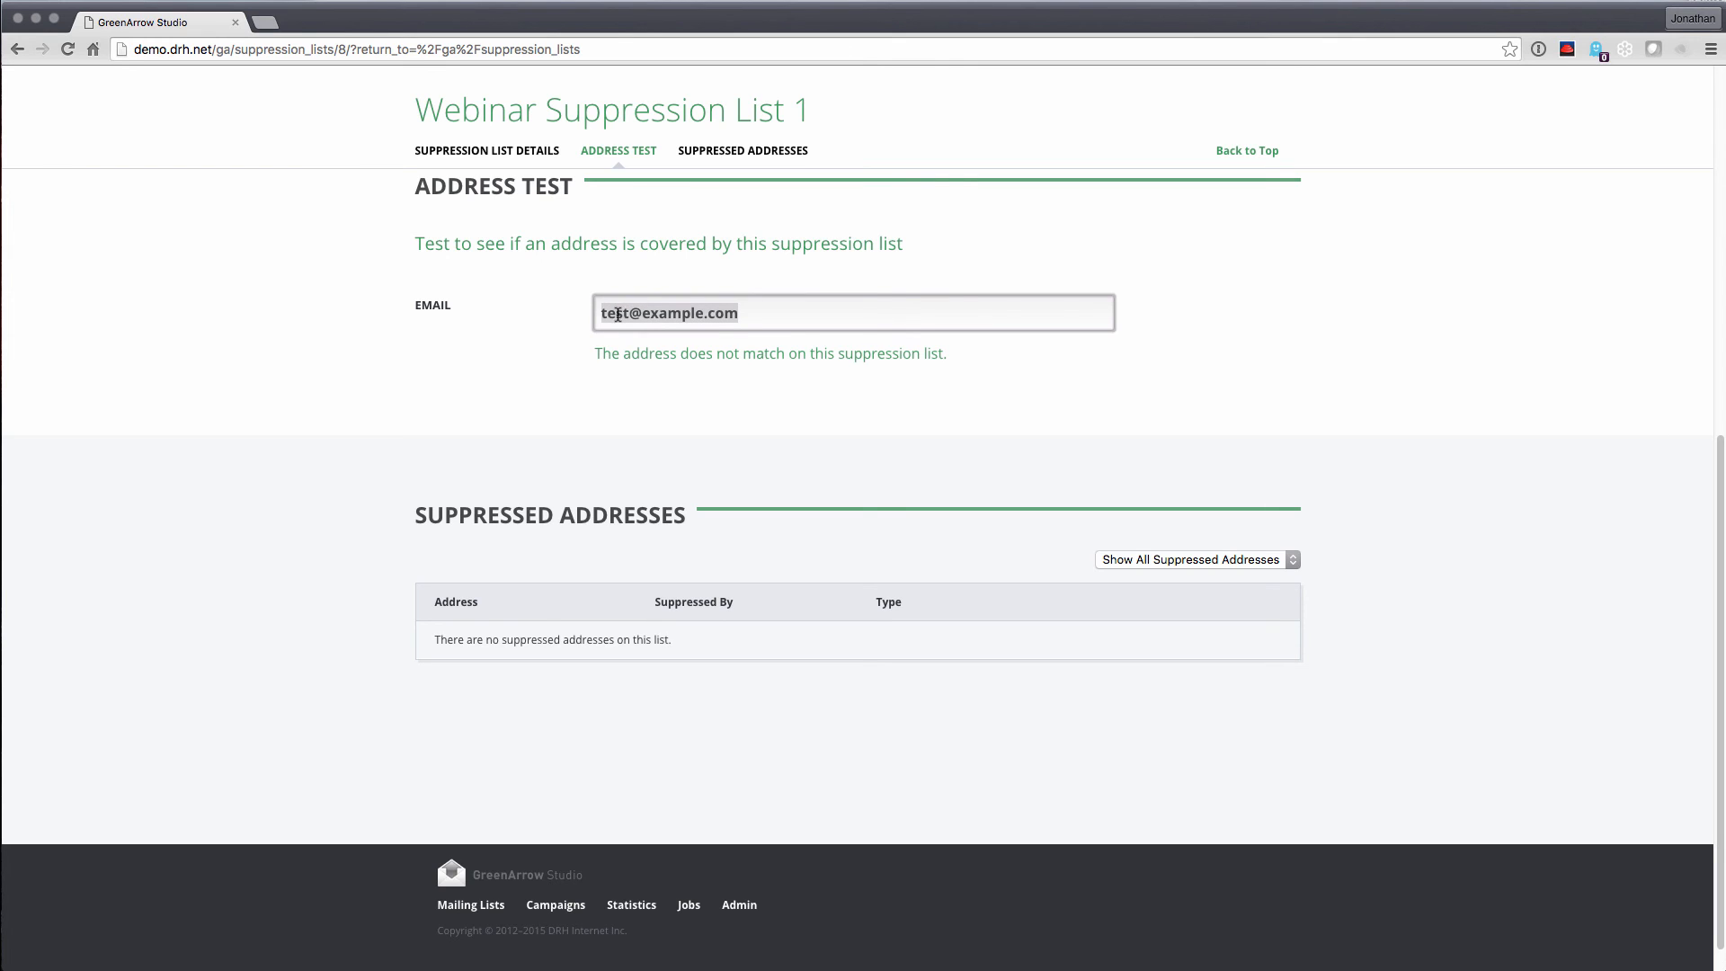
pyautogui.scroll(4, 762, 344)
pyautogui.scroll(4, 762, 344)
pyautogui.click(666, 611)
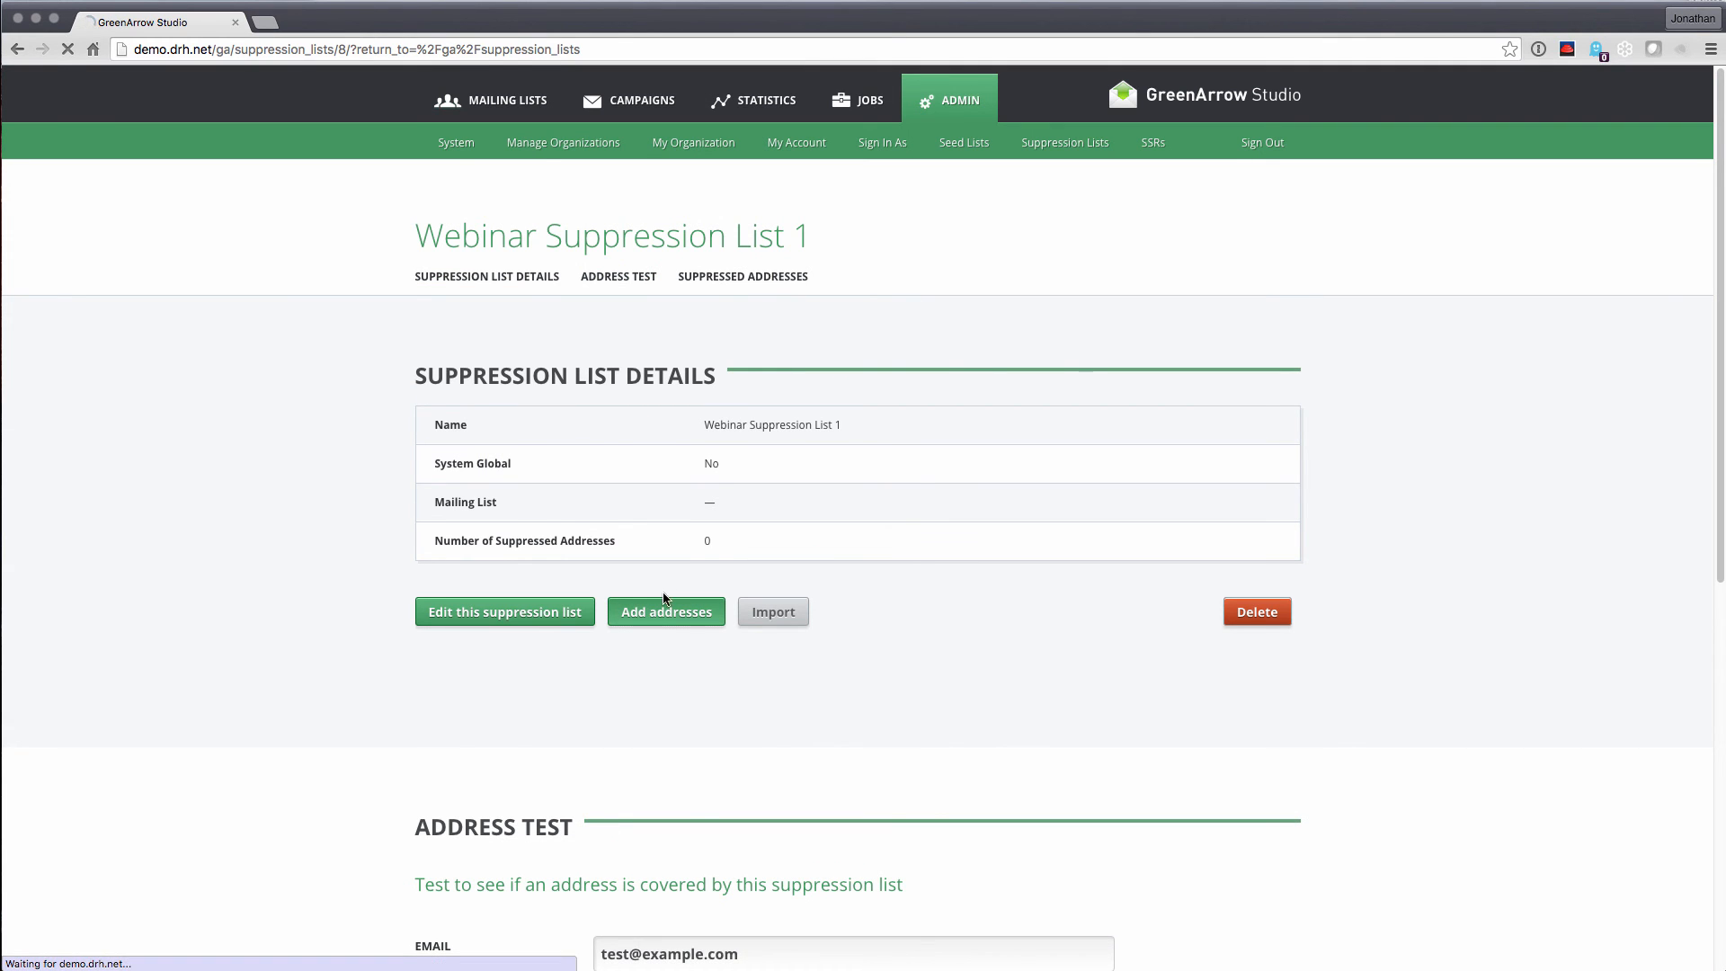
pyautogui.click(762, 385)
pyautogui.hotkey('ctrl', 'v')
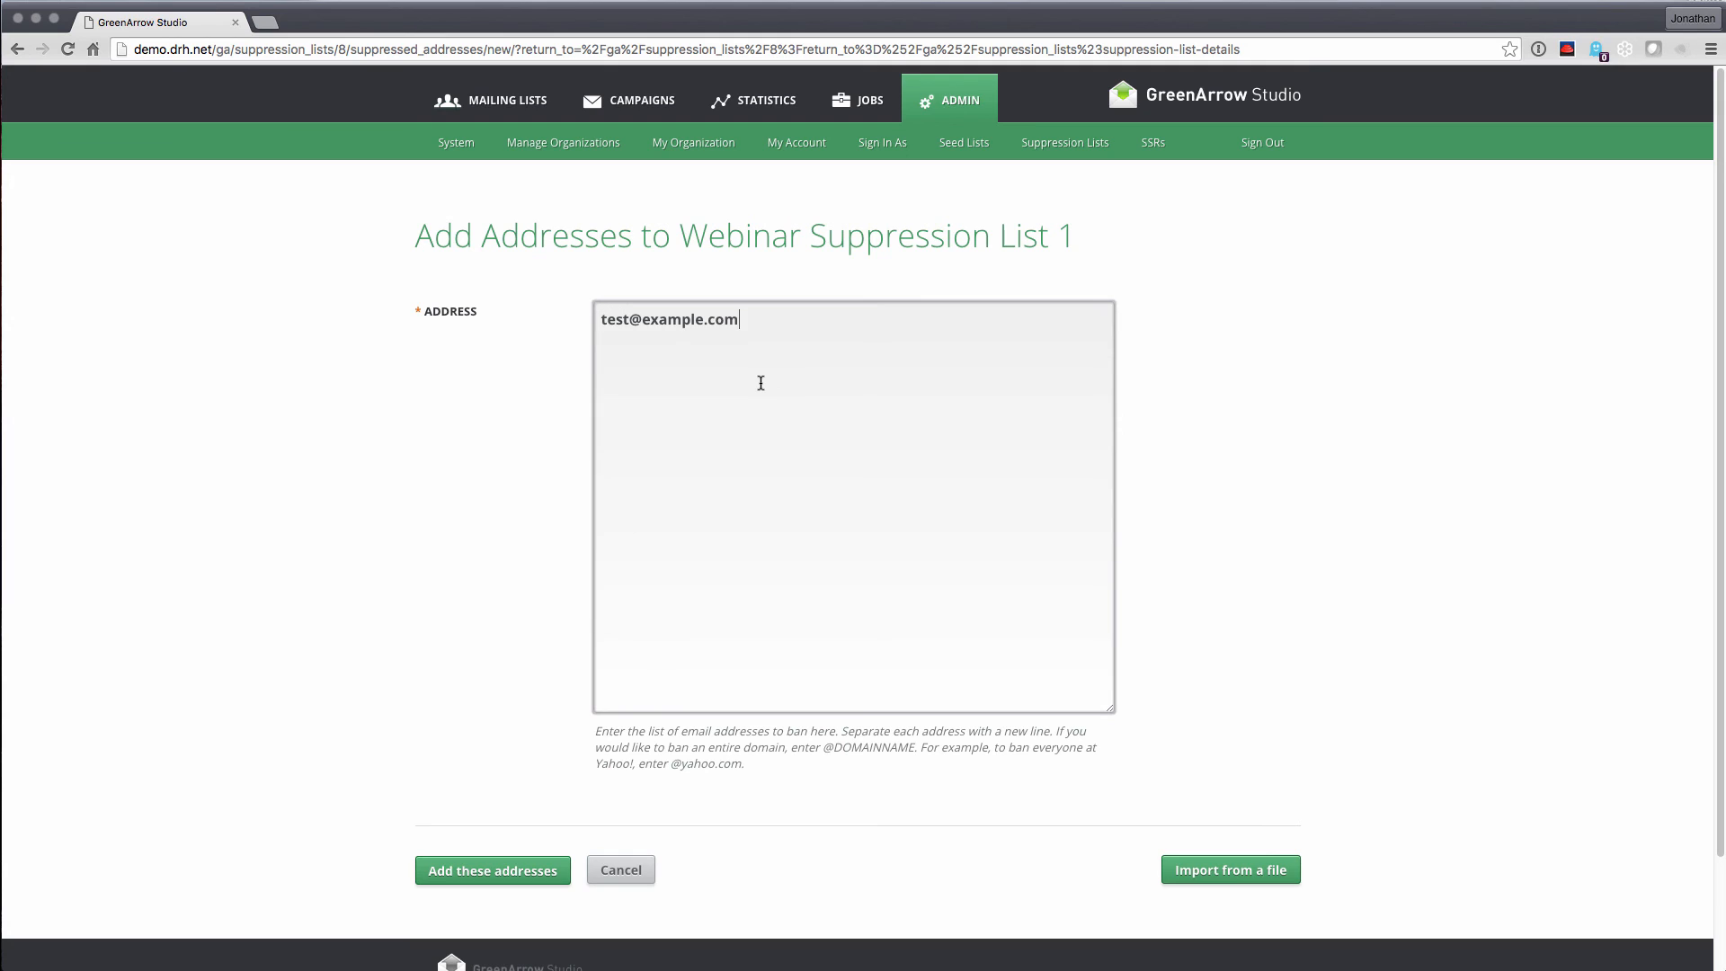
pyautogui.press('Tab')
pyautogui.press('Return')
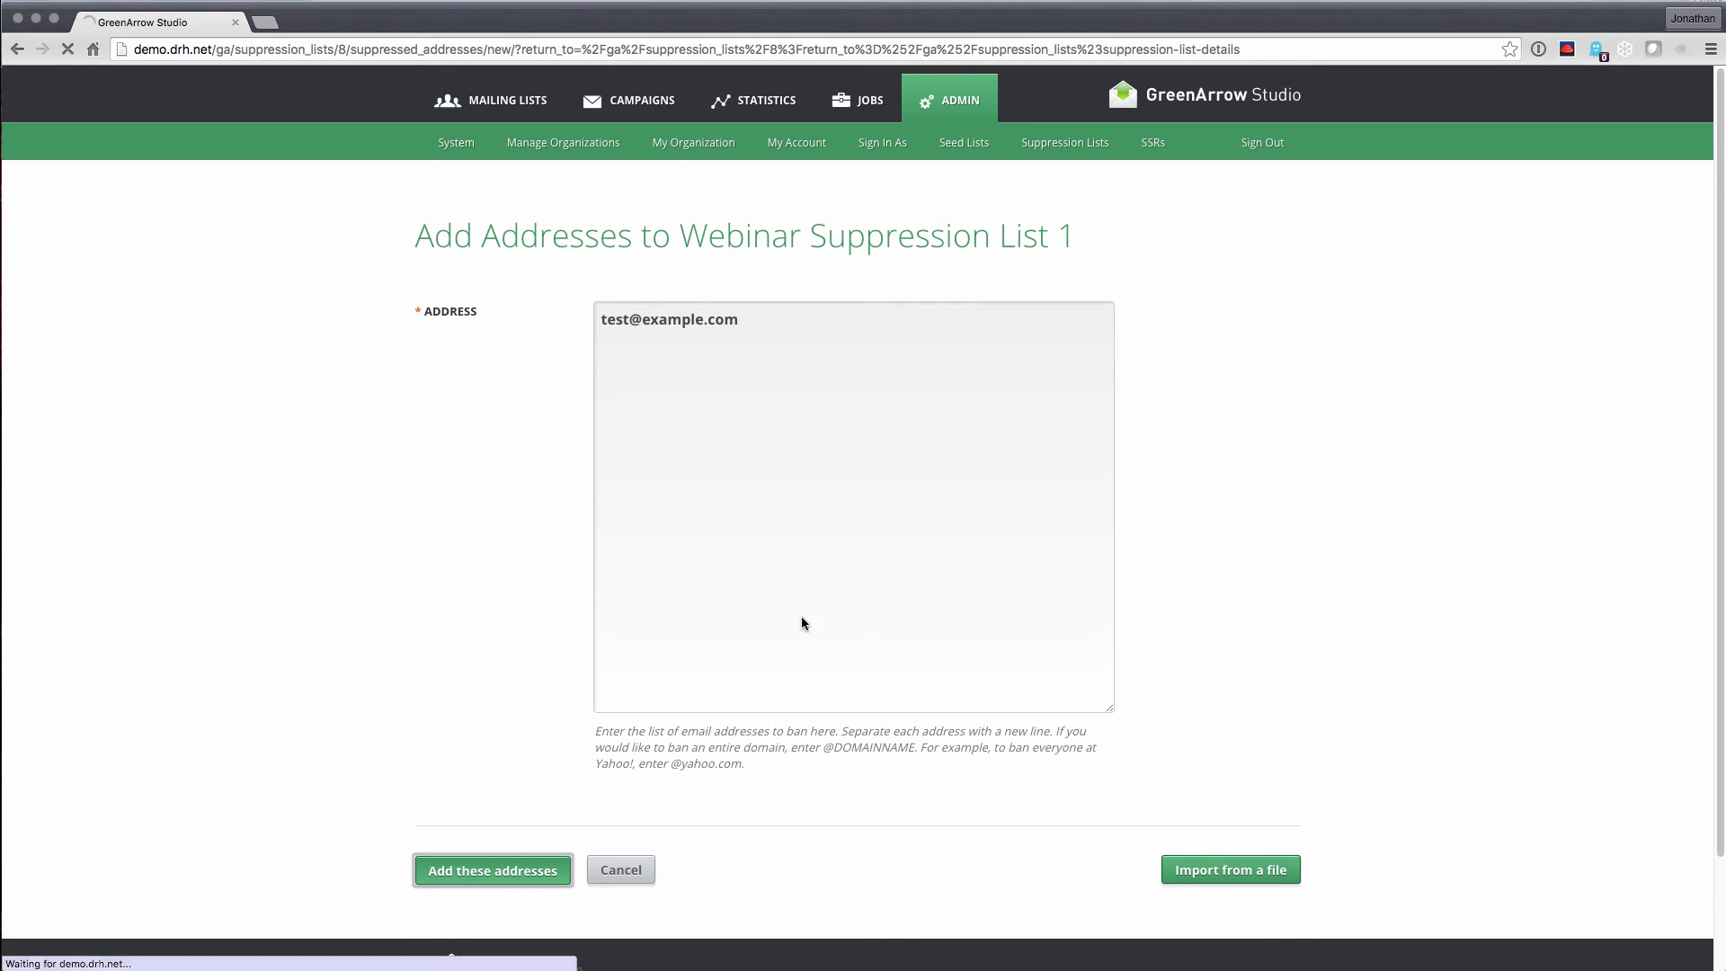
# Repeat the address test on Webinar Suppression List 1 with the newly added e-mail address and read the result
pyautogui.scroll(-4, 836, 618)
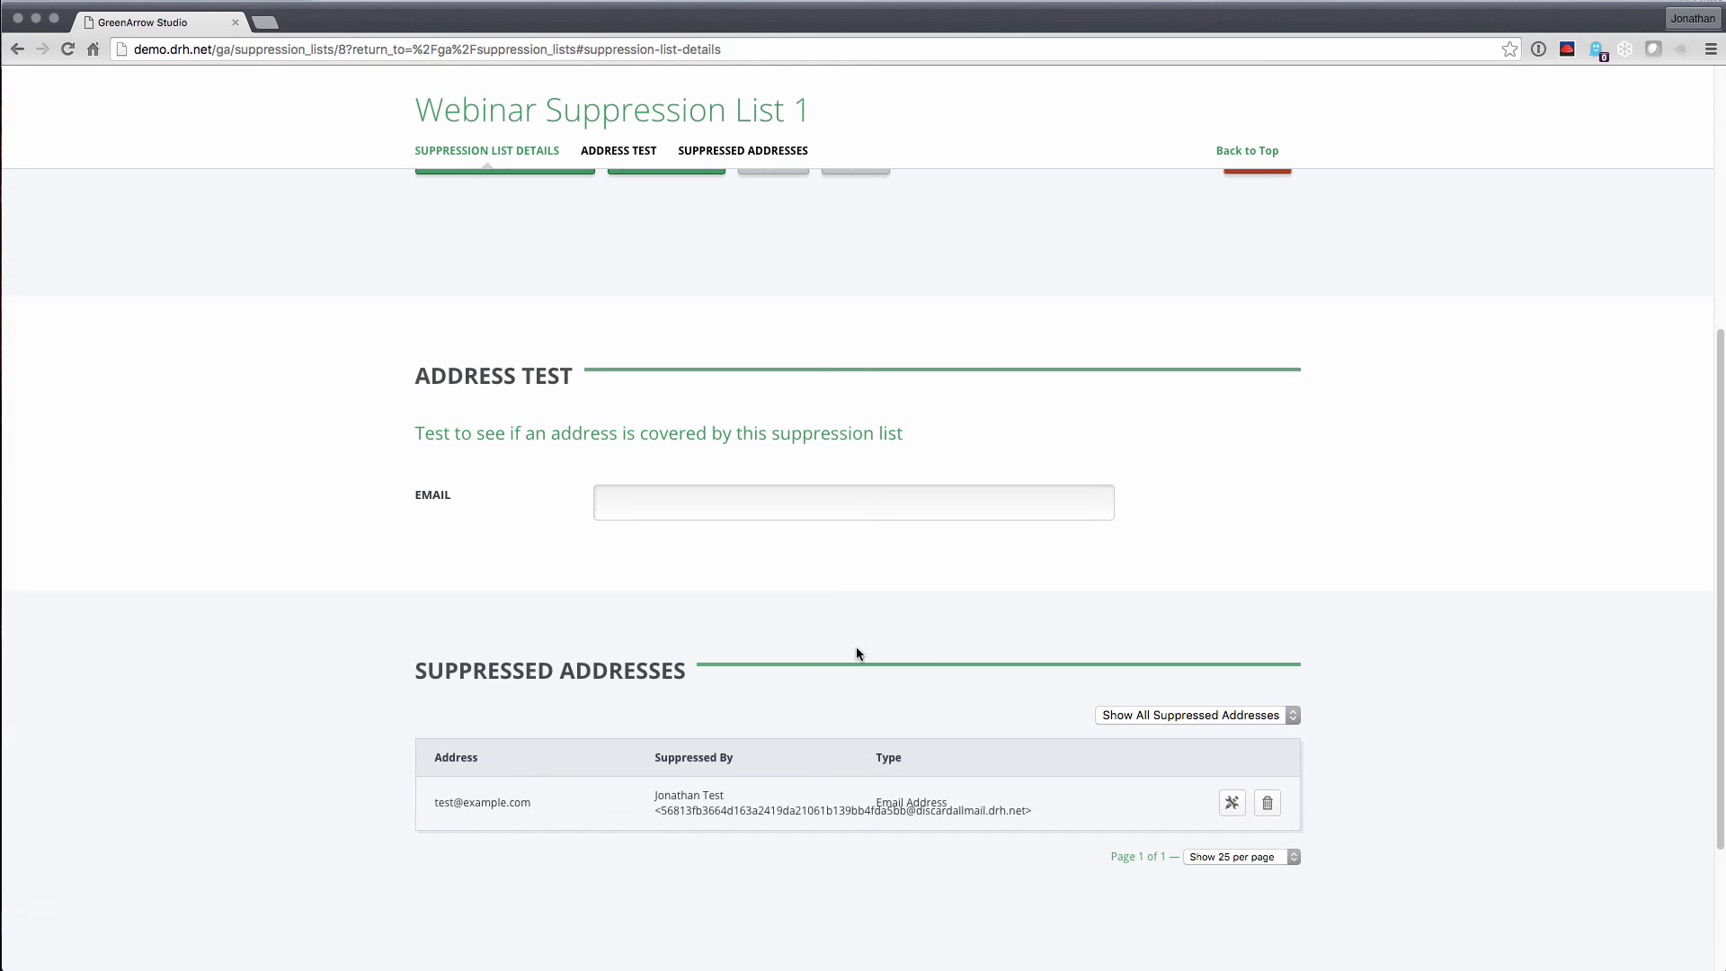
pyautogui.click(776, 506)
pyautogui.hotkey('ctrl', 'v')
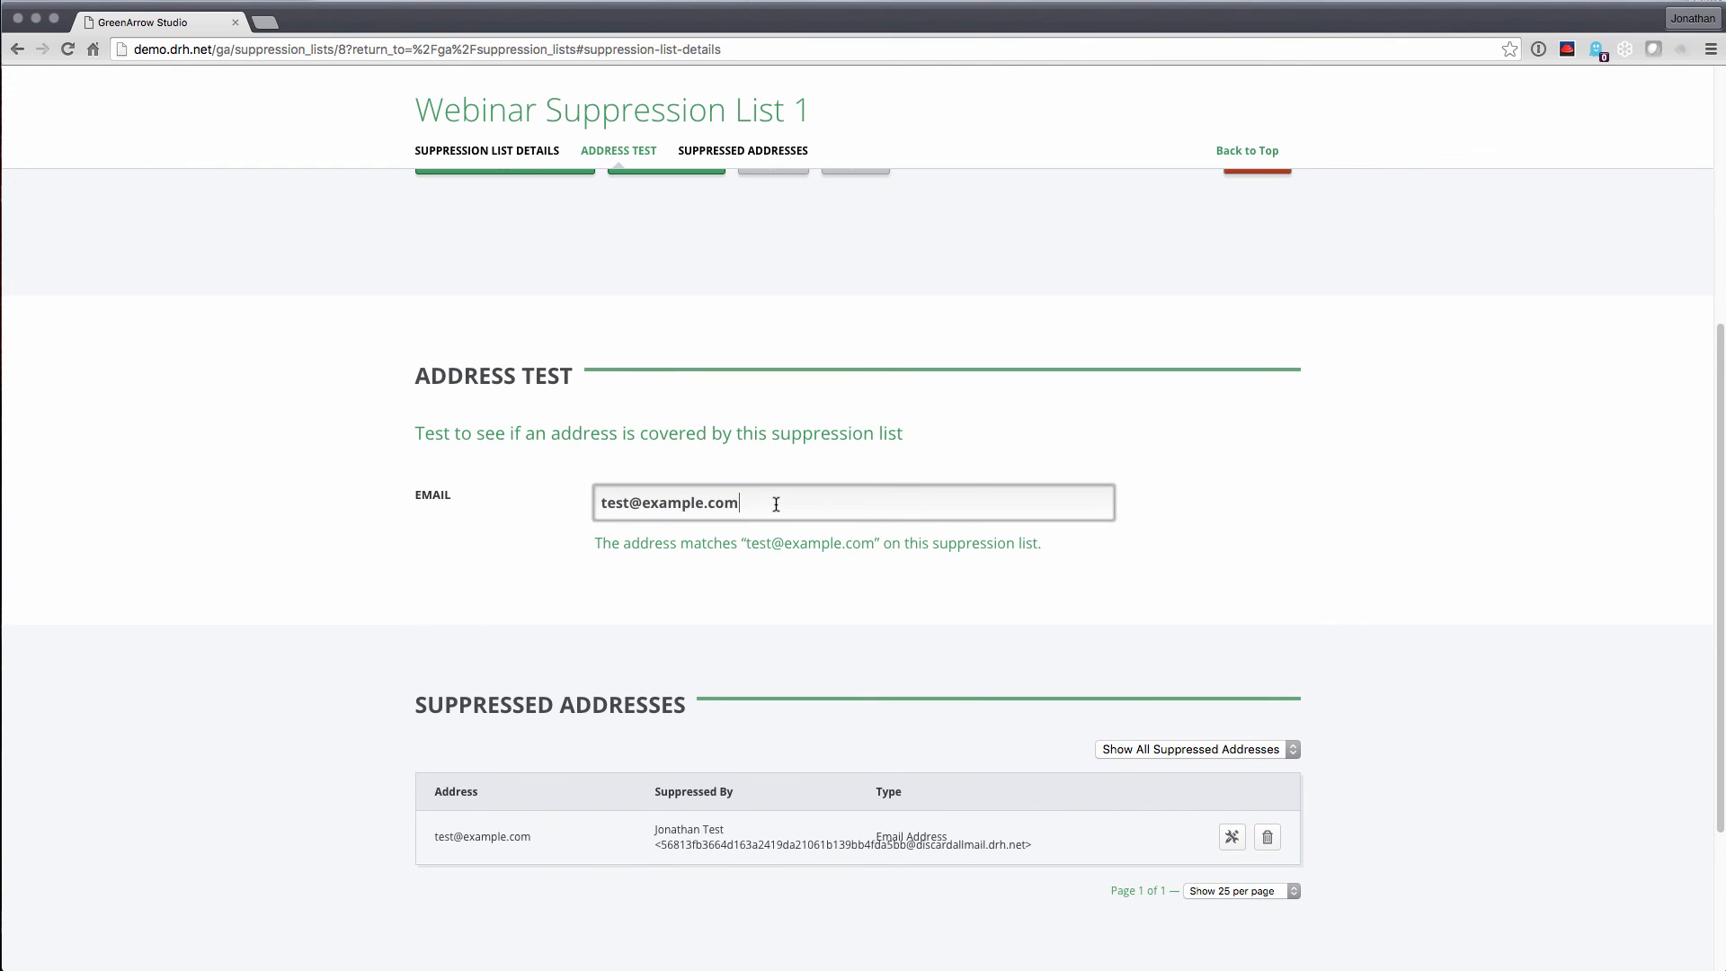
pyautogui.moveTo(597, 543); pyautogui.dragTo(893, 575)
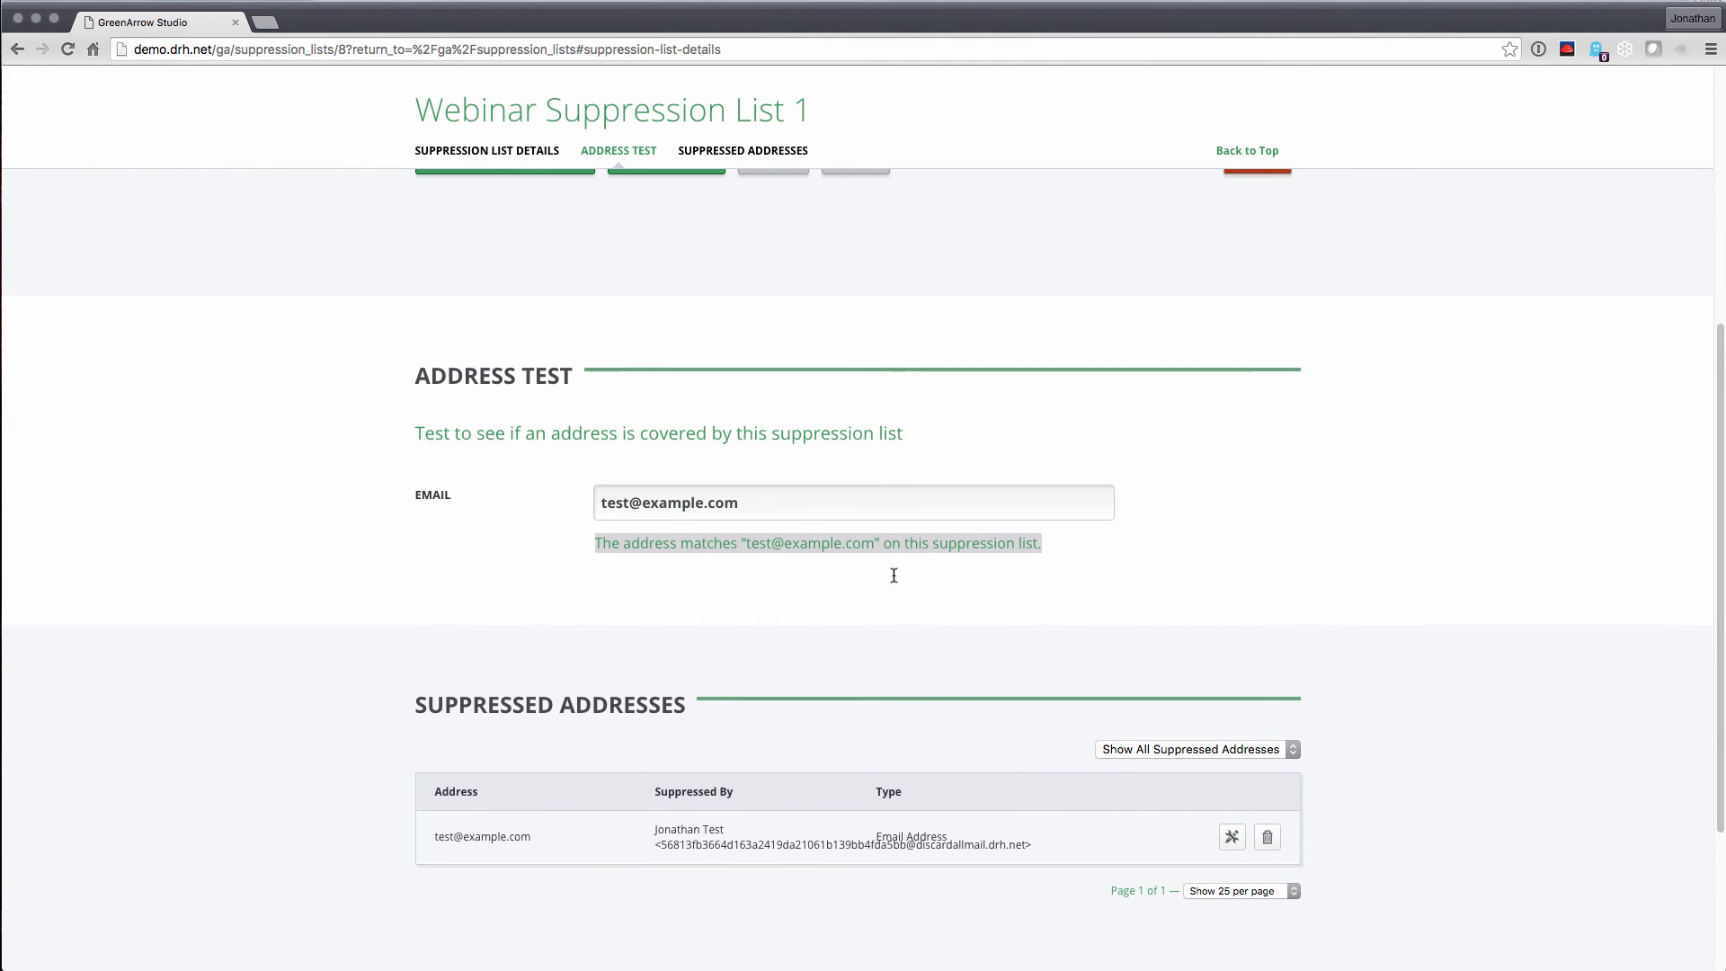
pyautogui.click(972, 546)
# Review the overview of all suppression lists and view the list of special sending rules
pyautogui.scroll(5, 971, 547)
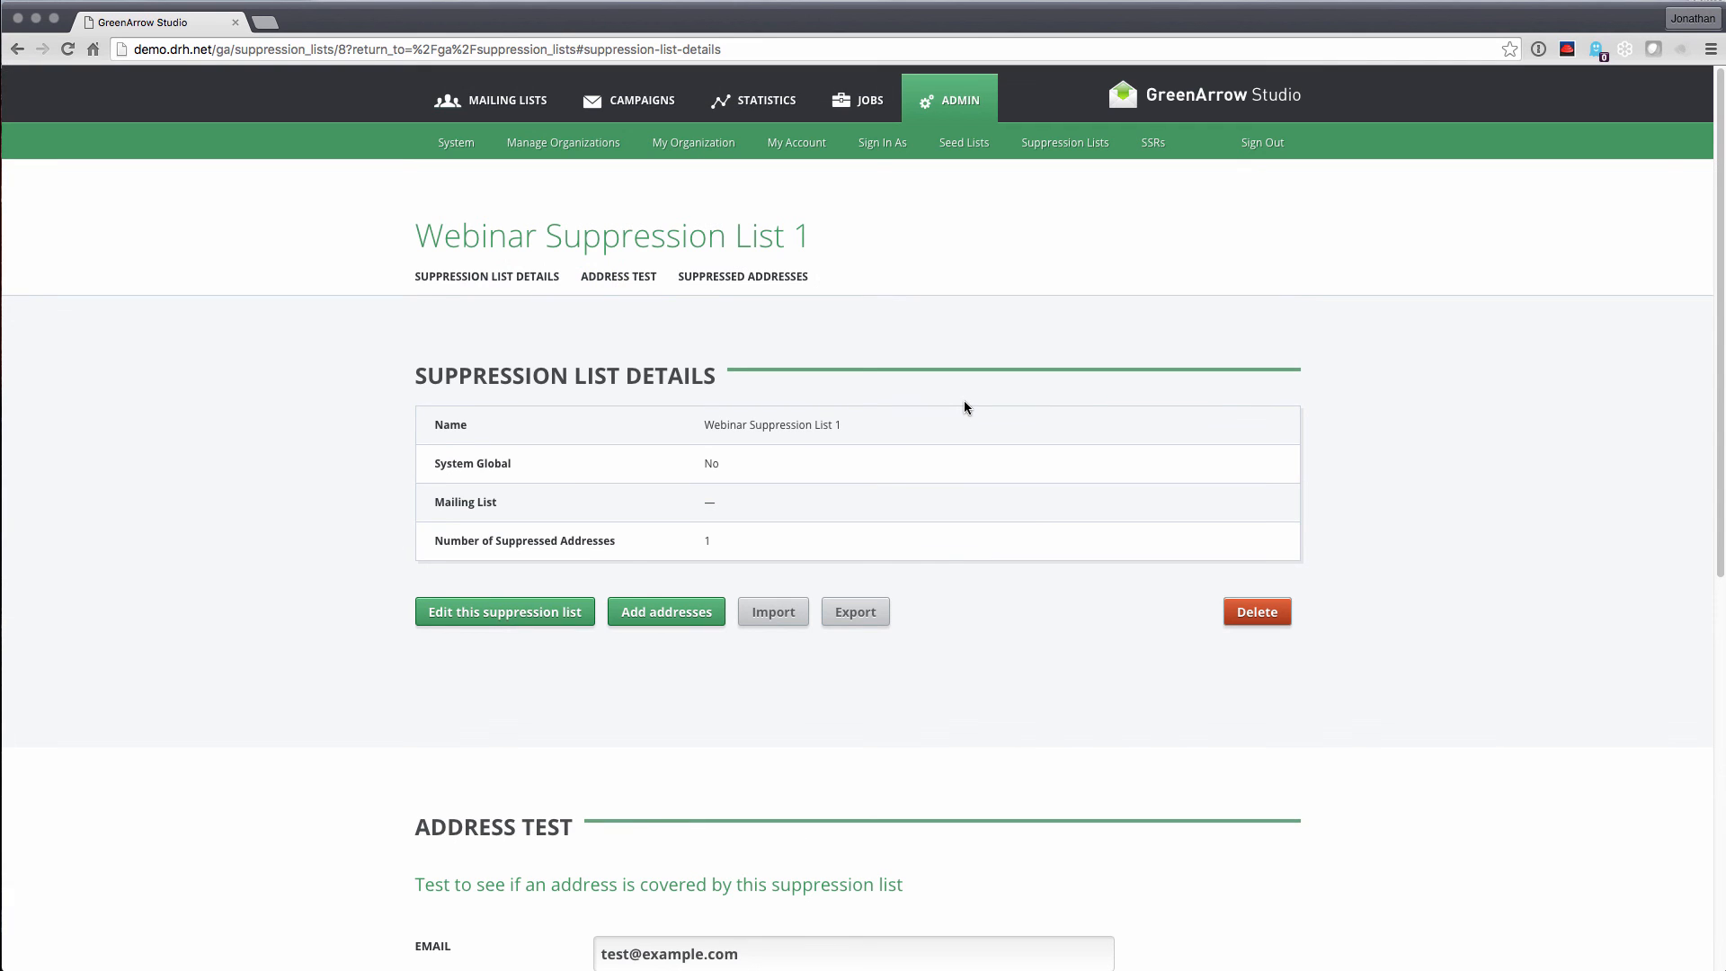
pyautogui.click(1092, 149)
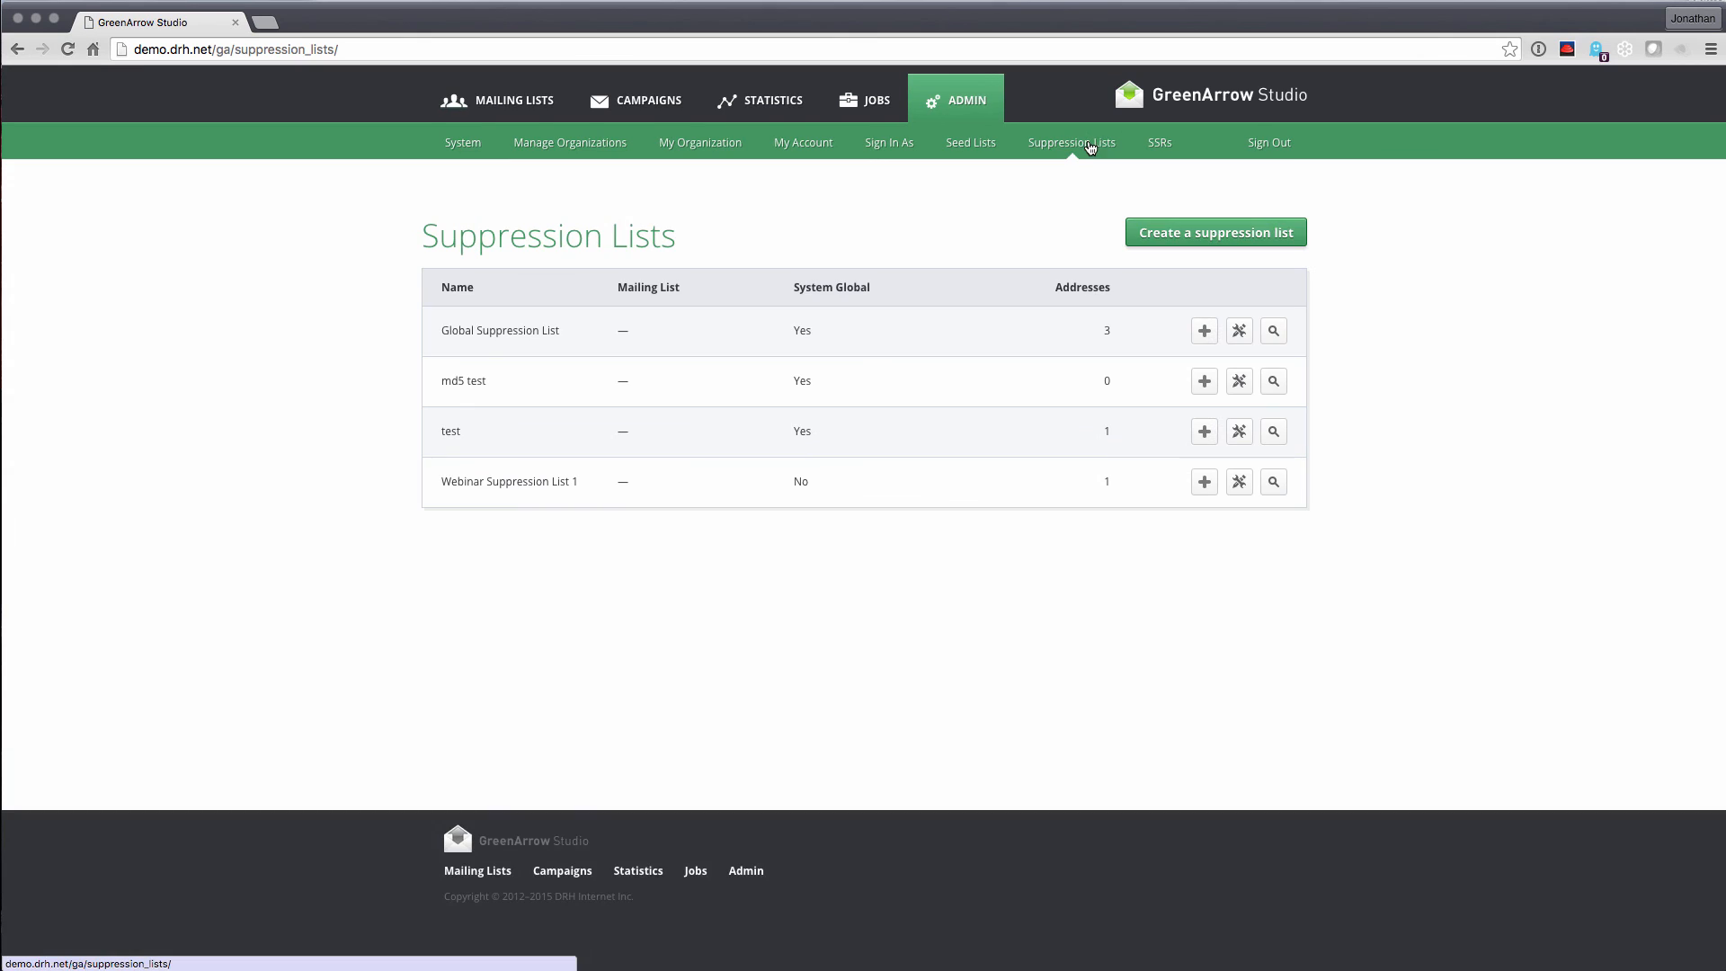
pyautogui.click(1159, 146)
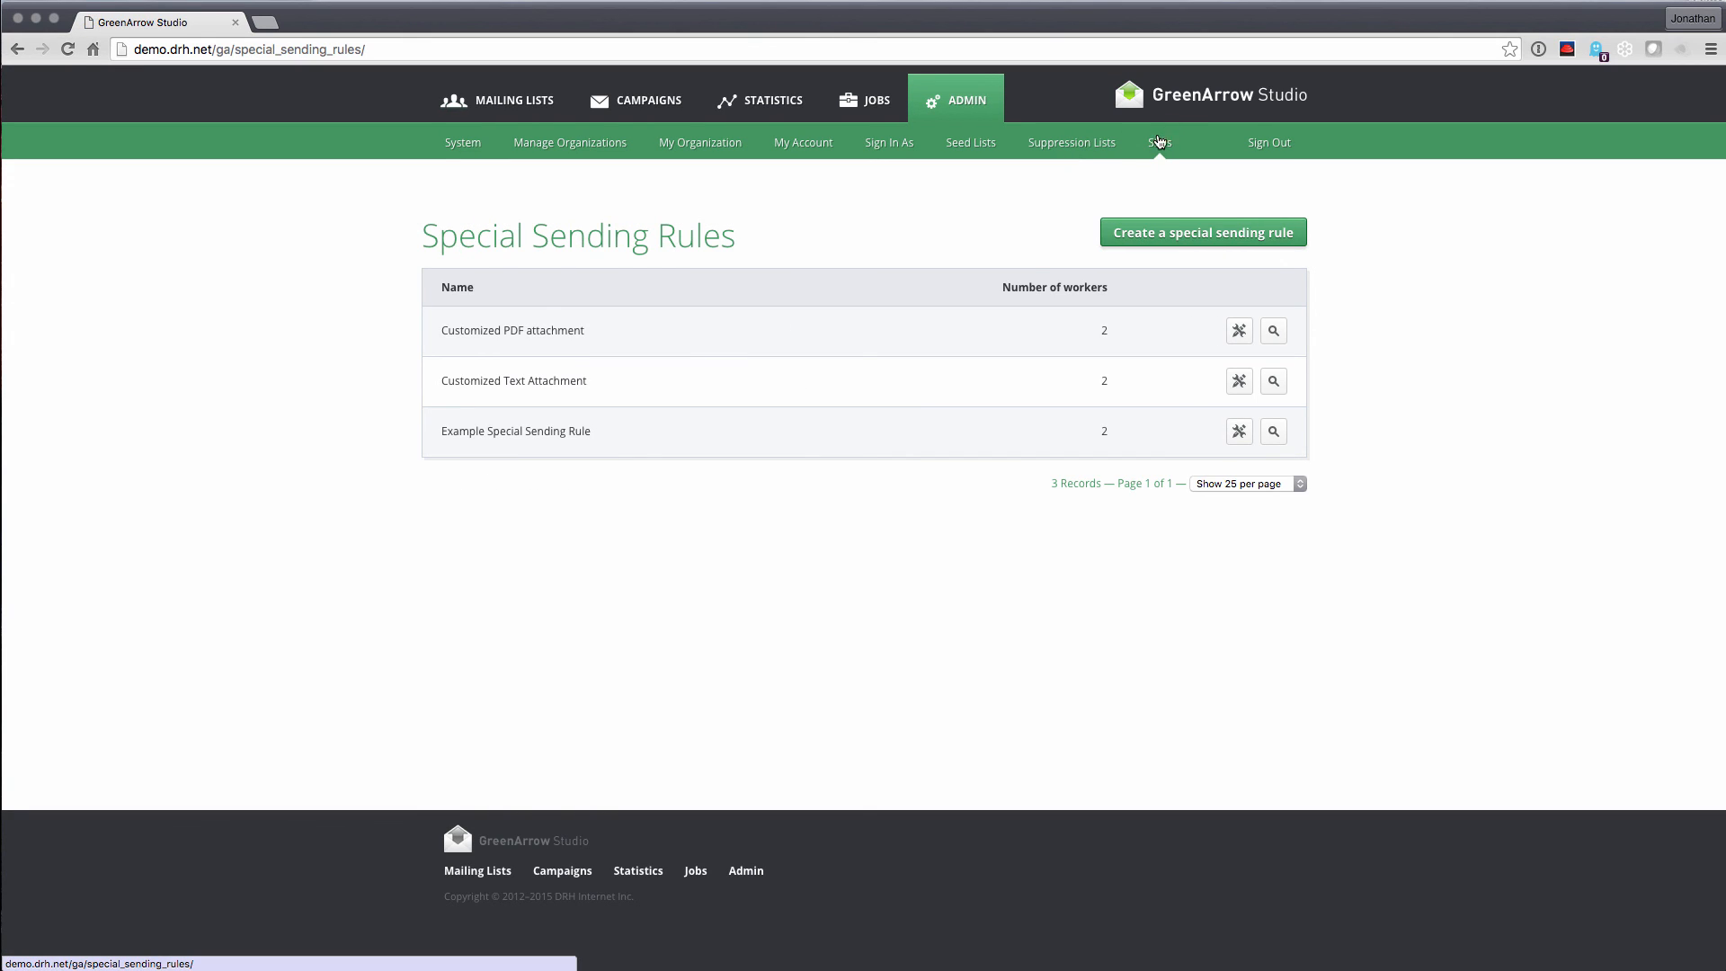